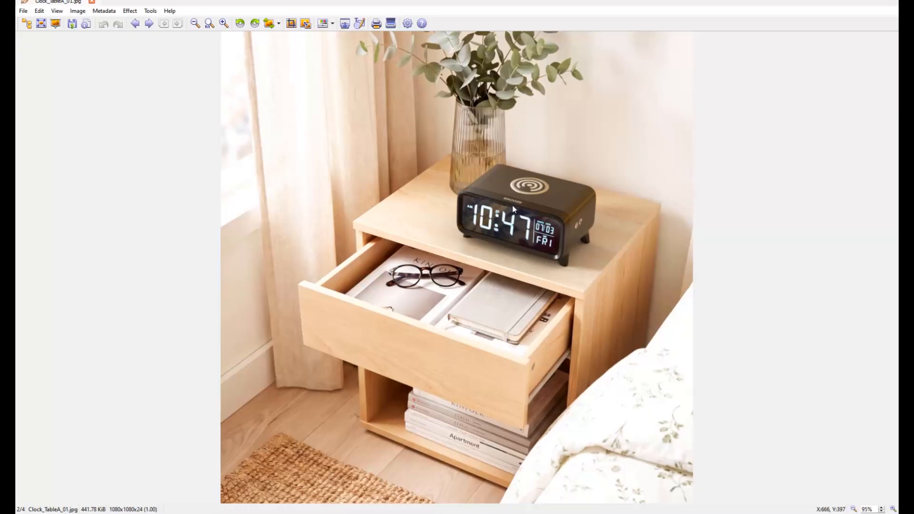
- Flip through both bedside table photos, with and without the alarm clock
key("Left")
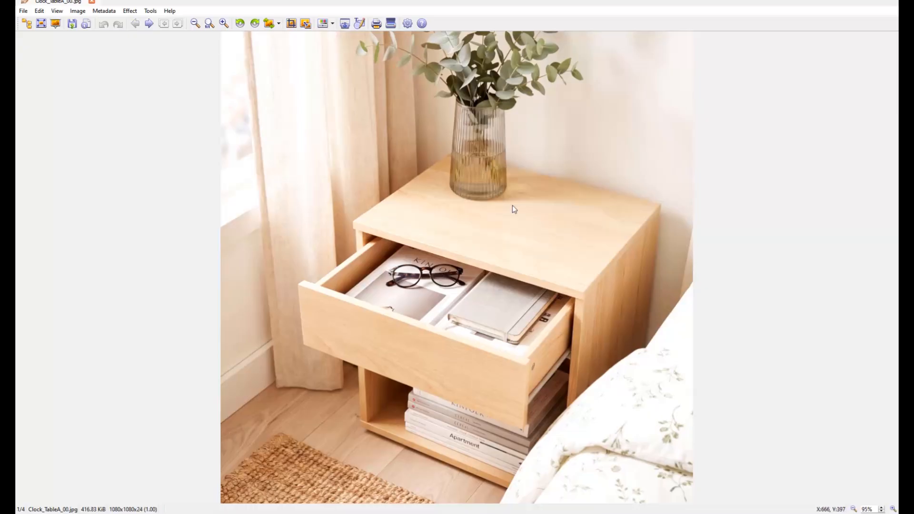
key("Right")
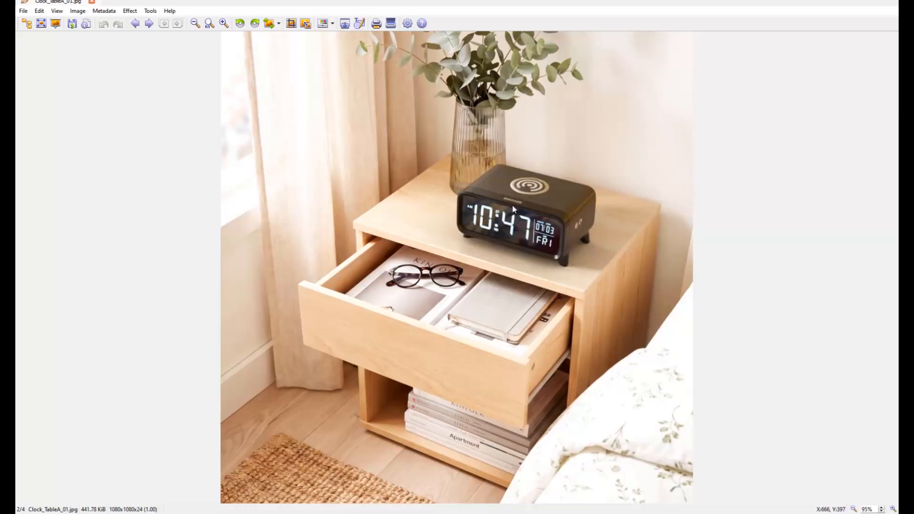
key("Right")
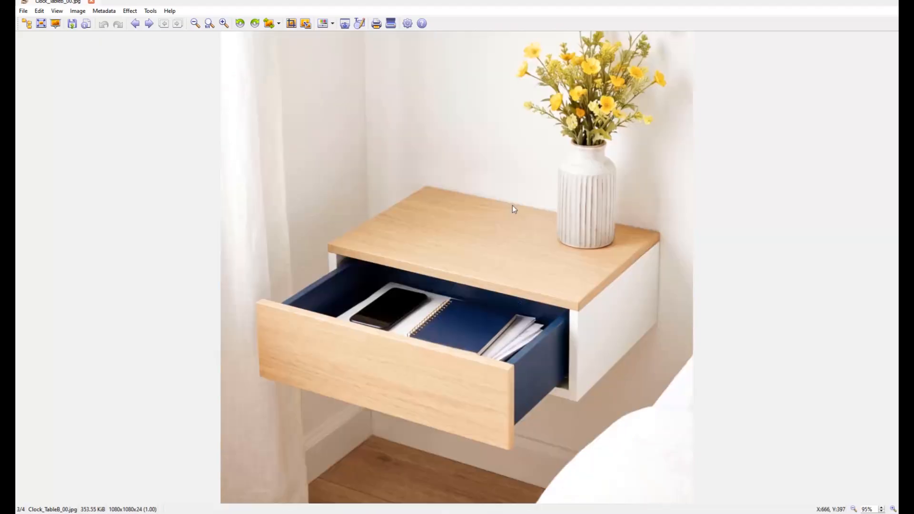
key("Right")
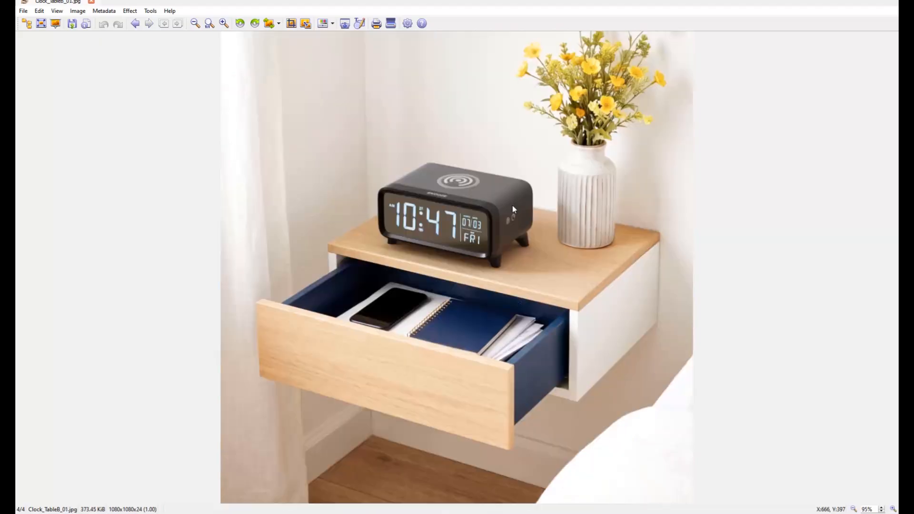
key("Left")
key("Left")
key("Left")
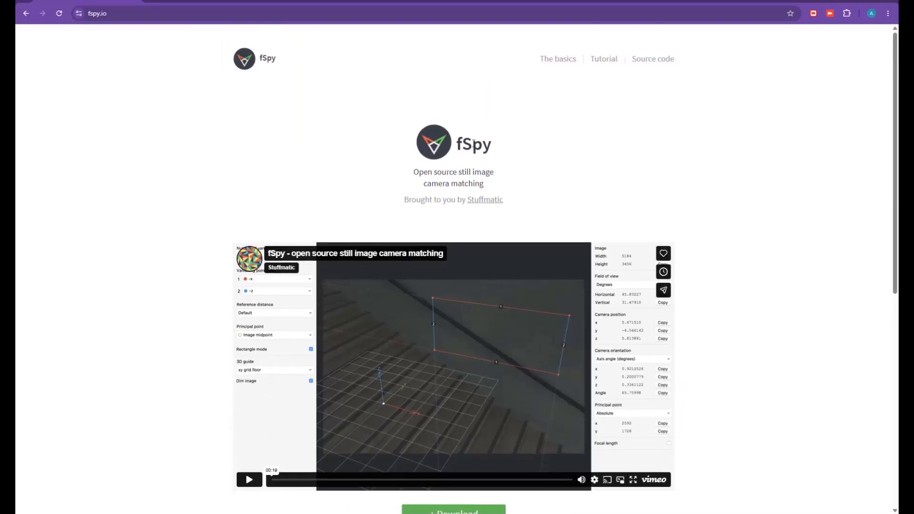
- Scroll the fSpy homepage down to the free Download offer and read its description
scroll(476, 143, "down", 2)
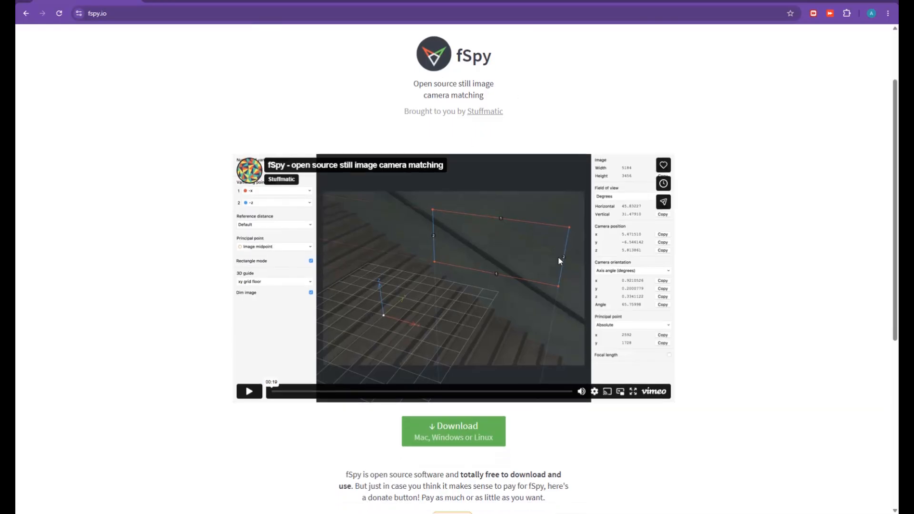
scroll(559, 261, "down", 1)
left_click_drag(460, 409, 501, 410)
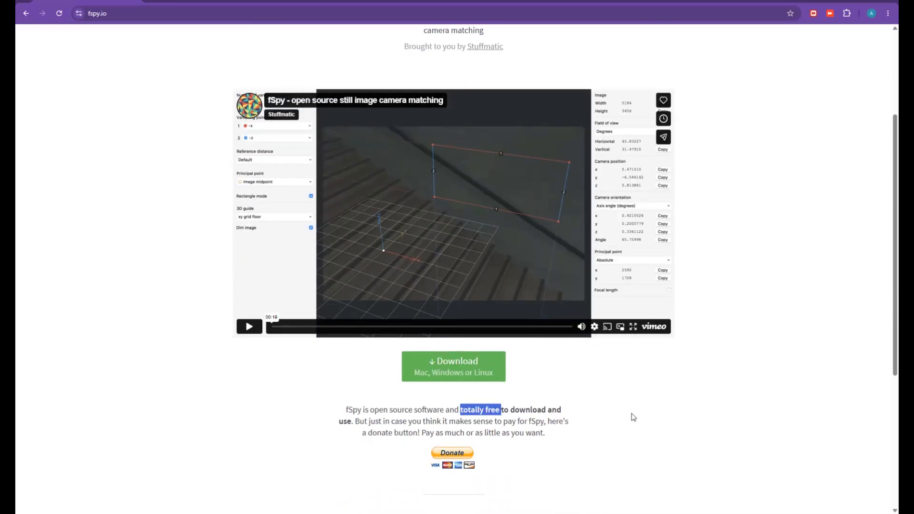
left_click(645, 407)
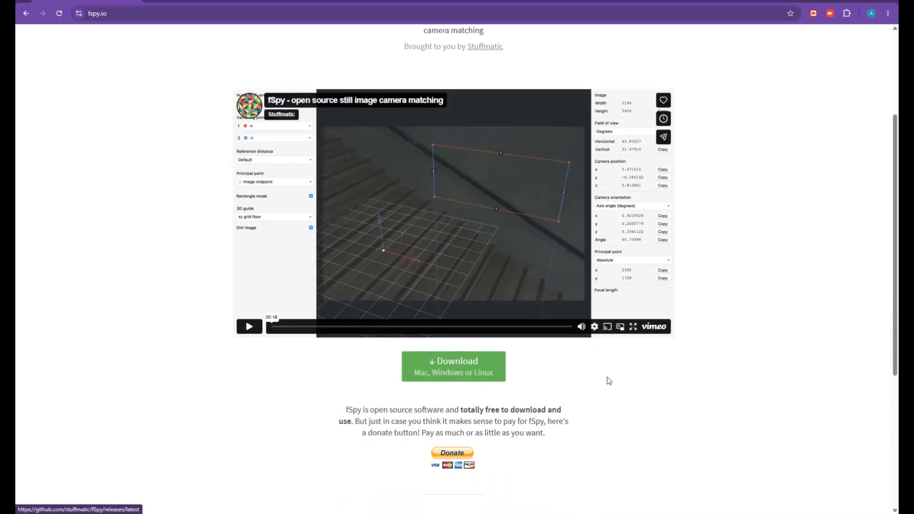
scroll(742, 302, "up", 3)
scroll(754, 309, "down", 2)
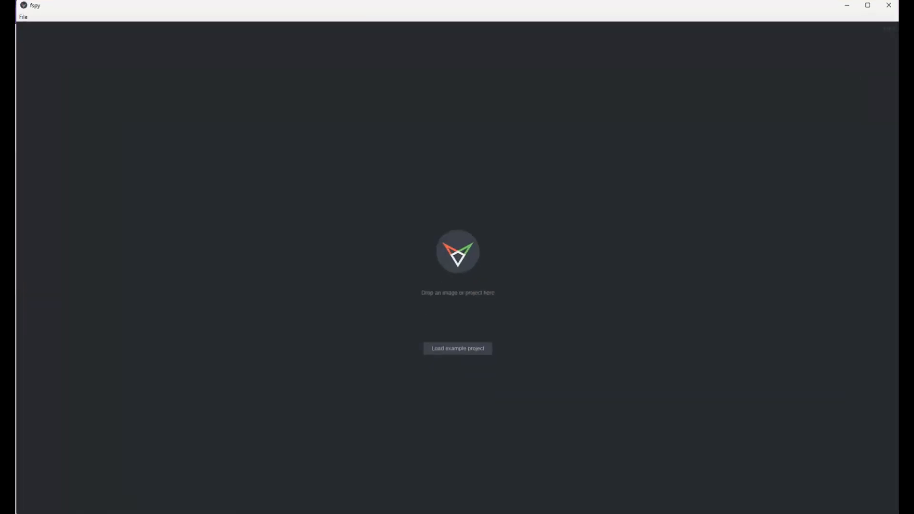
- Load the bedside table photo and align the first red line with the tabletop's front edge
left_click_drag(863, 322, 542, 258)
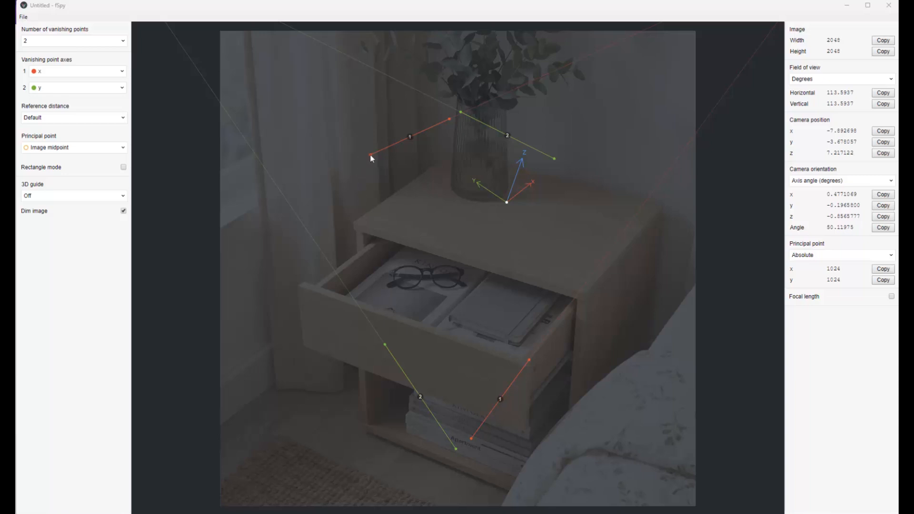
left_click_drag(371, 156, 334, 216)
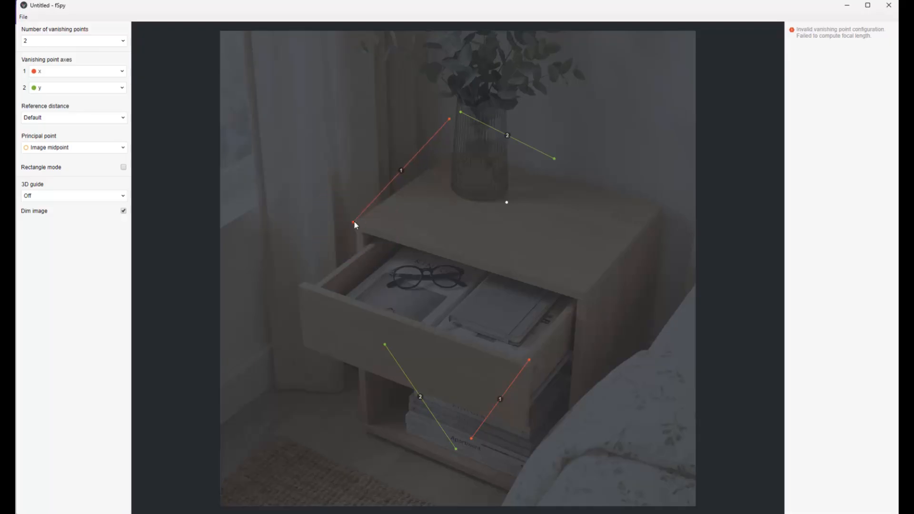
left_click_drag(449, 119, 590, 293)
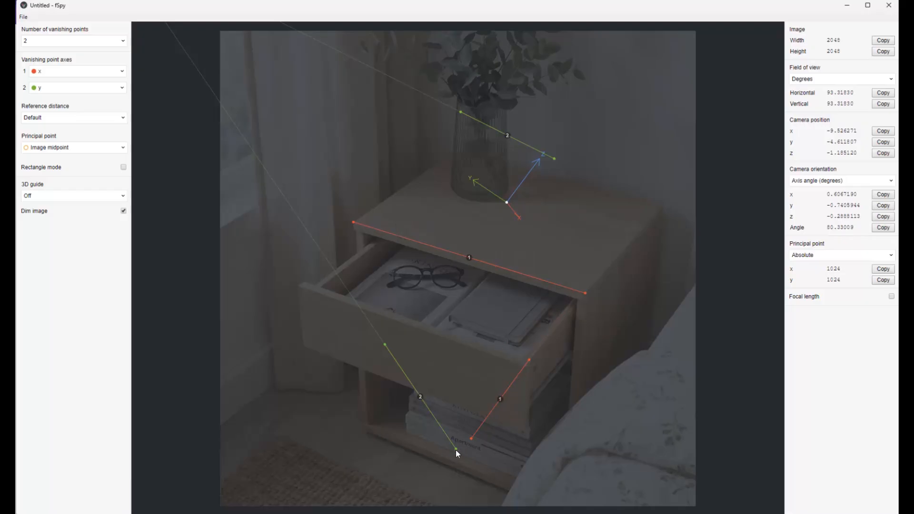
- Trace the green lines along the tabletop's side edges and the second red line along its back edge
left_click_drag(456, 449, 584, 293)
left_click_drag(385, 344, 661, 205)
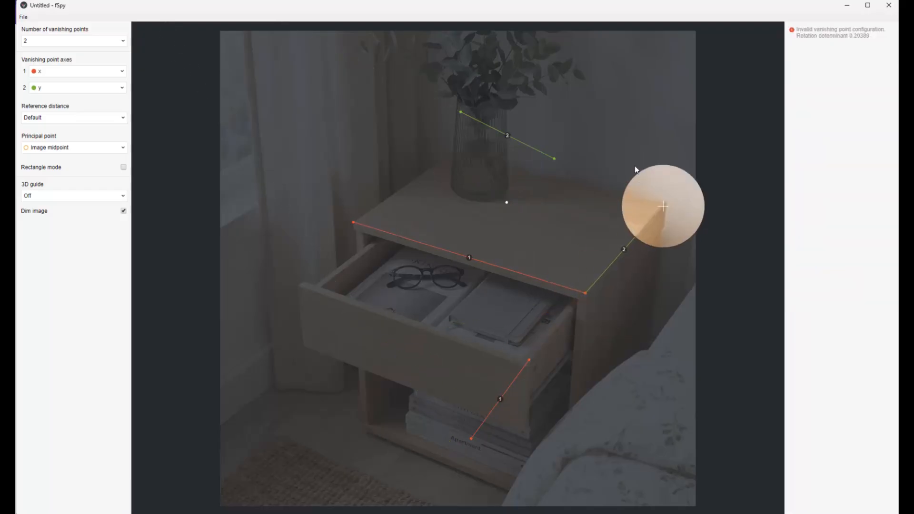
left_click_drag(635, 170, 636, 168)
left_click_drag(471, 439, 516, 168)
left_click_drag(529, 359, 663, 205)
left_click_drag(461, 112, 353, 222)
left_click_drag(553, 159, 439, 162)
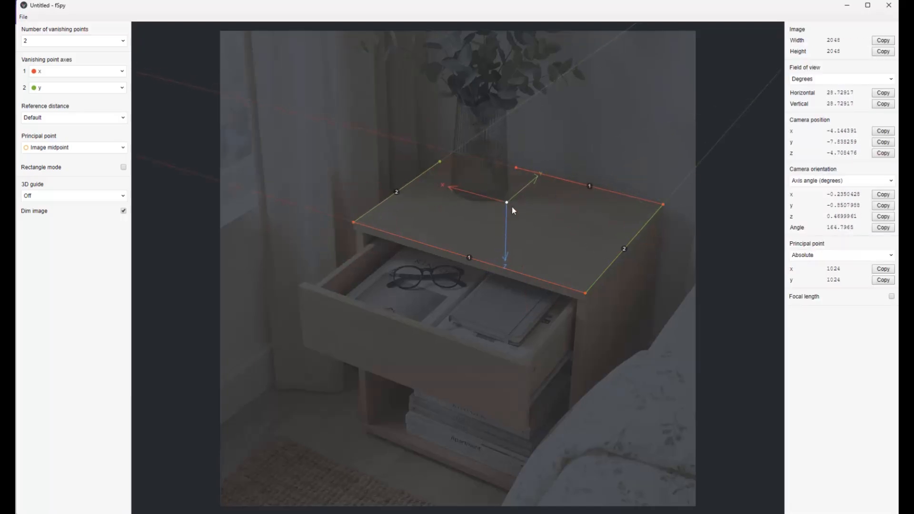
- Set axis 1 to -x and anchor an xy grid floor at the tabletop's front-left corner
left_click(51, 72)
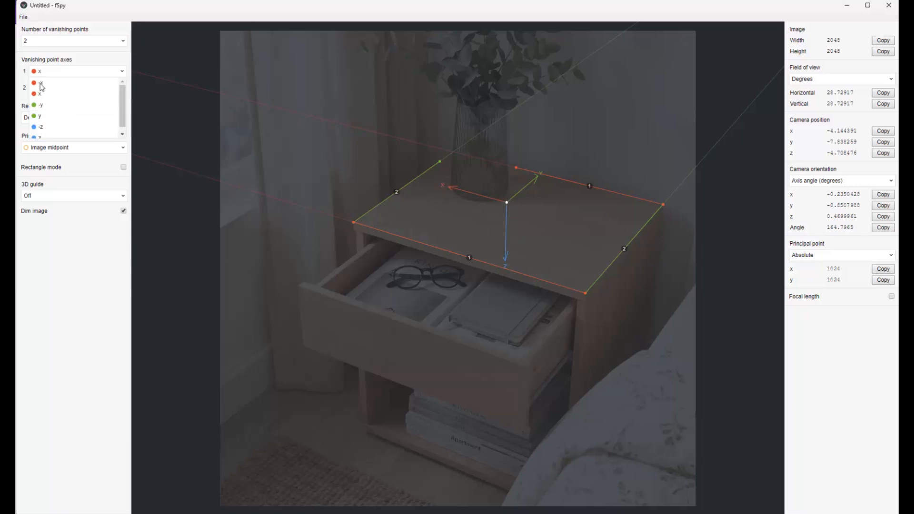
left_click(40, 83)
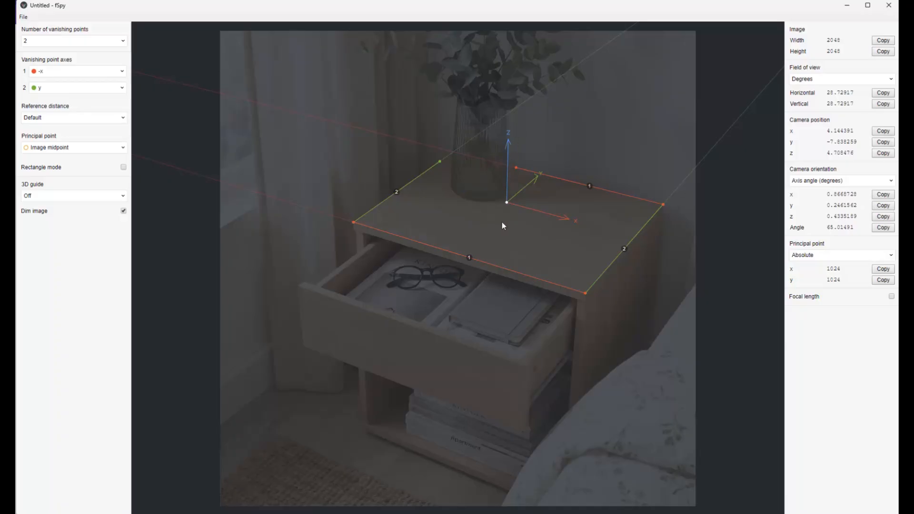
left_click(36, 197)
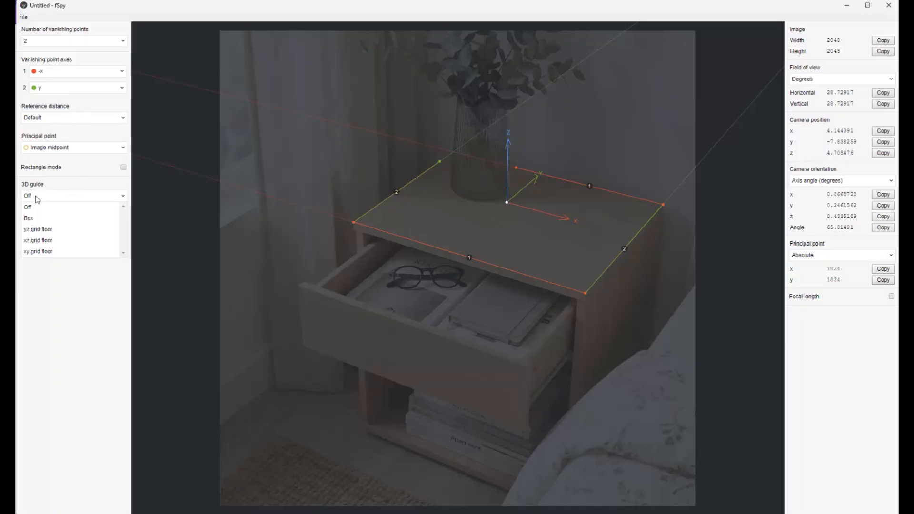
left_click(33, 252)
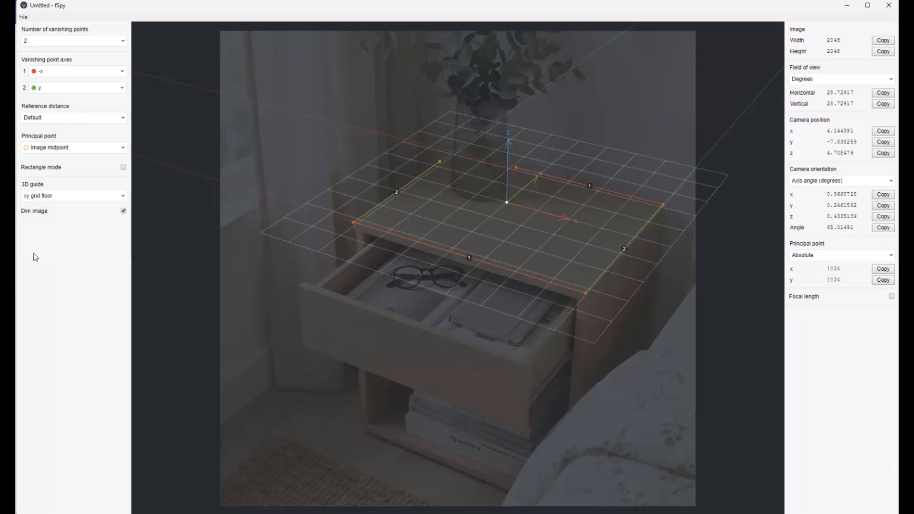
left_click_drag(508, 205, 353, 222)
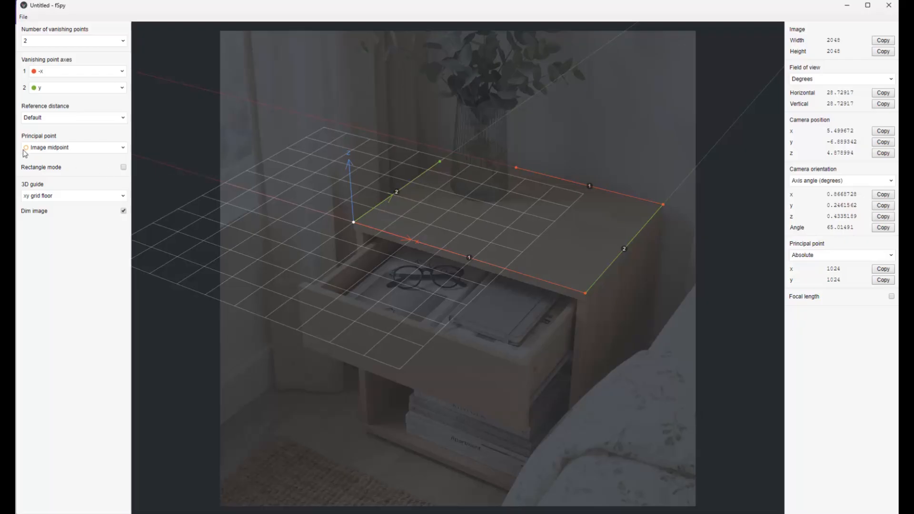
- Use a third vanishing point for the principal point, tracing blue lines along the nightstand's vertical legs
left_click(45, 149)
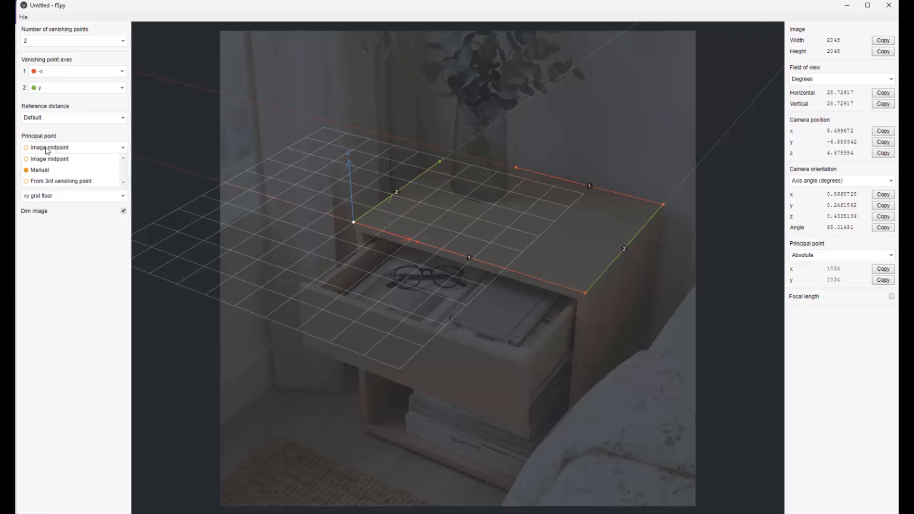
left_click(55, 182)
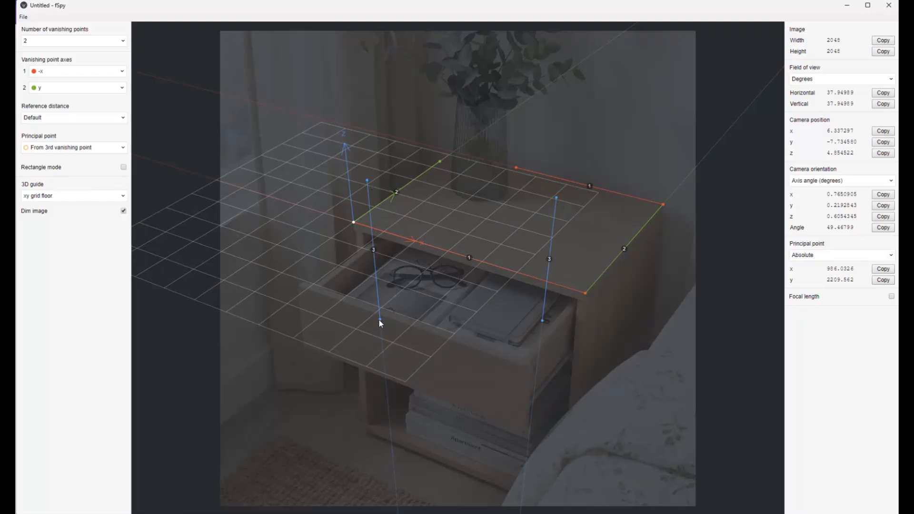
left_click_drag(380, 319, 338, 443)
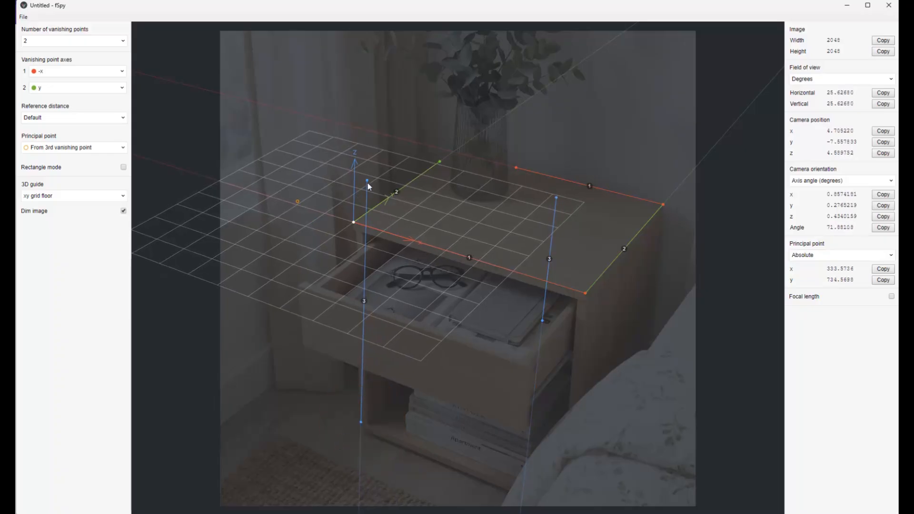
left_click_drag(367, 183, 378, 152)
left_click_drag(557, 197, 652, 235)
left_click_drag(544, 322, 647, 343)
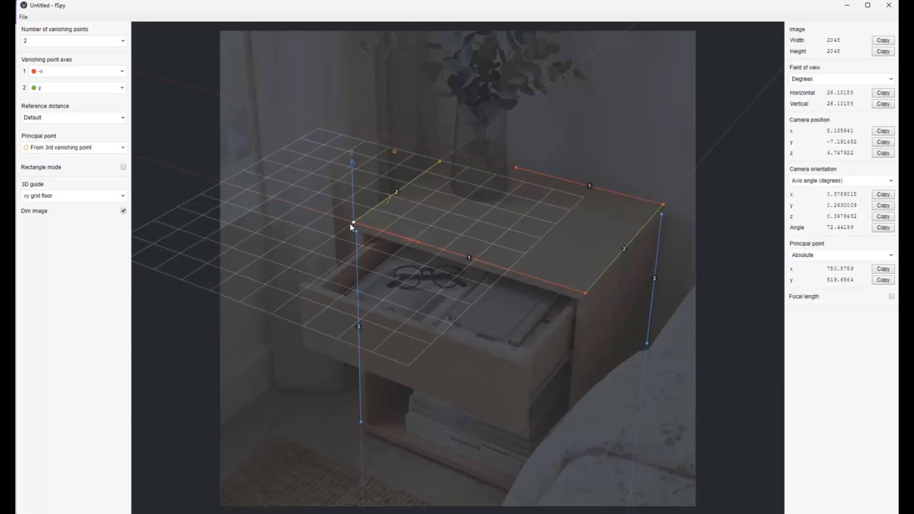
mouse_move(350, 222)
left_mouse_down()
mouse_move(403, 216)
mouse_move(391, 215)
mouse_move(520, 236)
mouse_move(389, 275)
mouse_move(405, 217)
mouse_move(380, 253)
mouse_move(452, 228)
mouse_move(353, 222)
left_mouse_up()
- Set a 46-centimetre reference distance along the x axis, spanning the tabletop's front edge
left_click(39, 119)
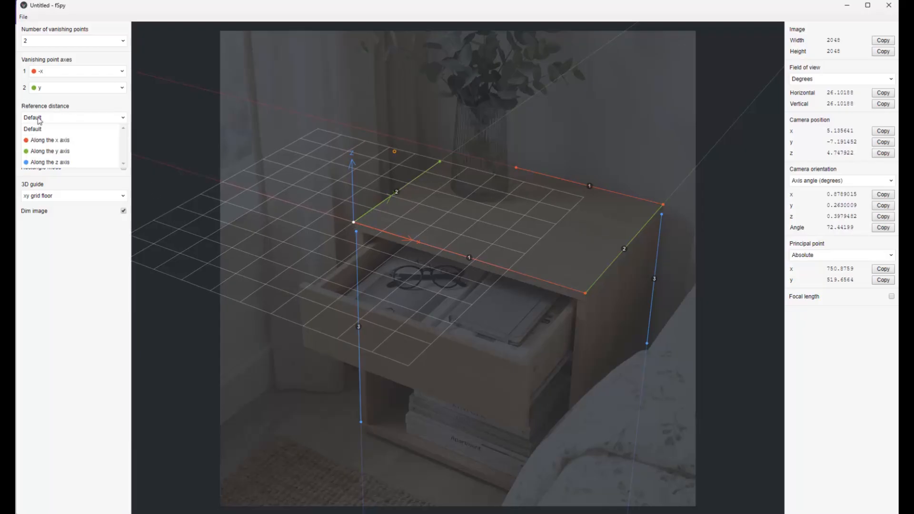
left_click(46, 140)
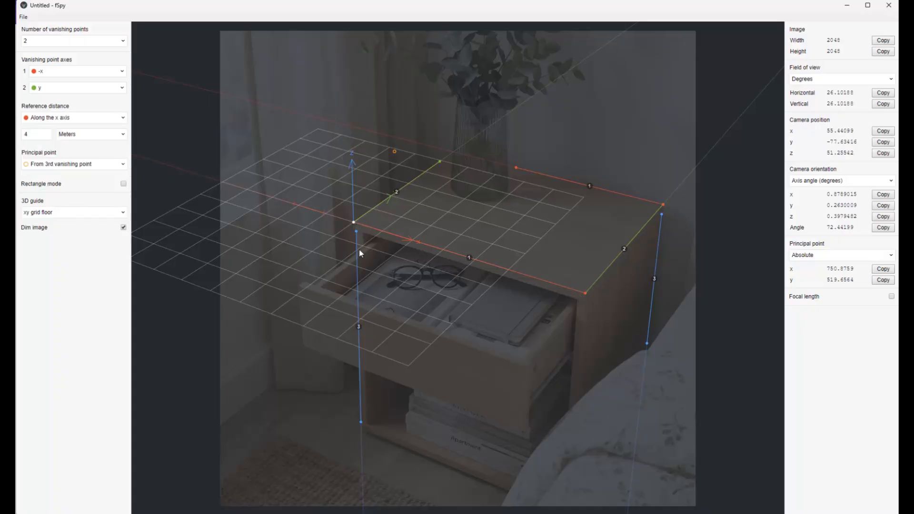
left_click_drag(323, 213, 584, 296)
left_click_drag(295, 207, 354, 232)
left_click(41, 131)
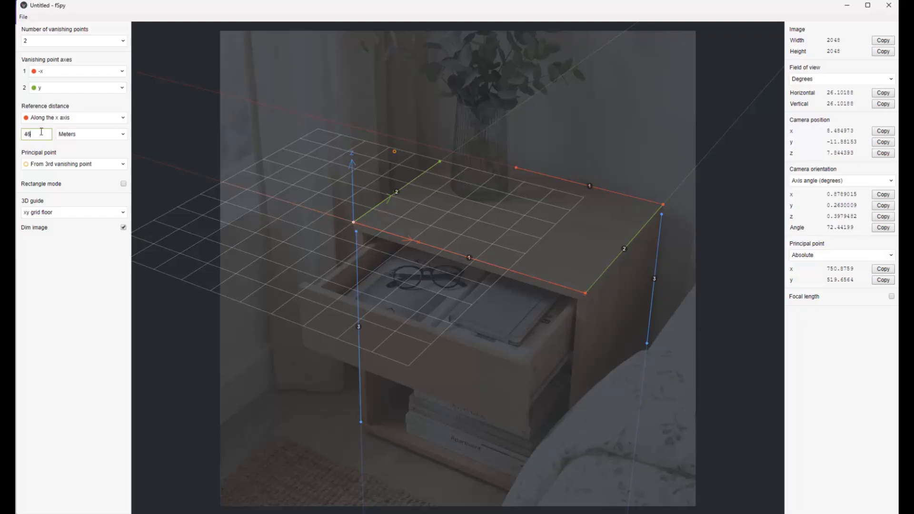
key("Return")
left_click(82, 136)
left_click(73, 167)
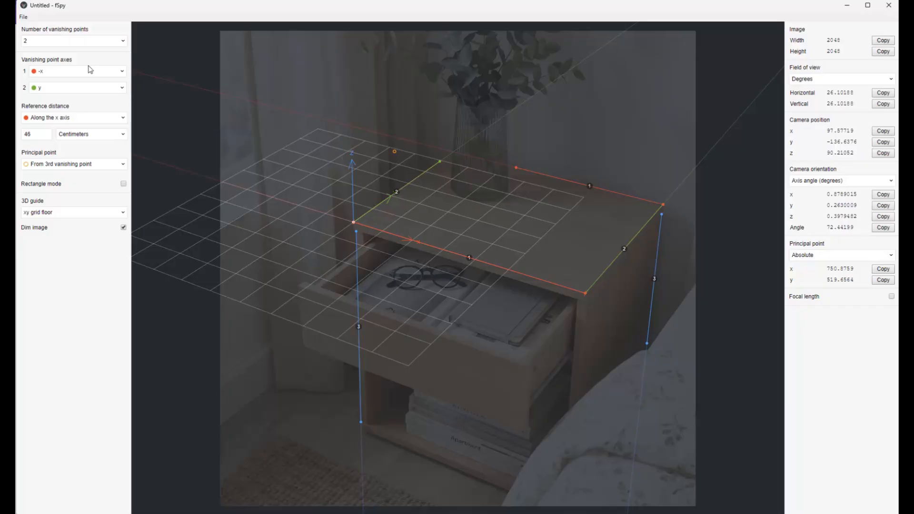
- Save the camera match as TableA.fspy
left_click(27, 19)
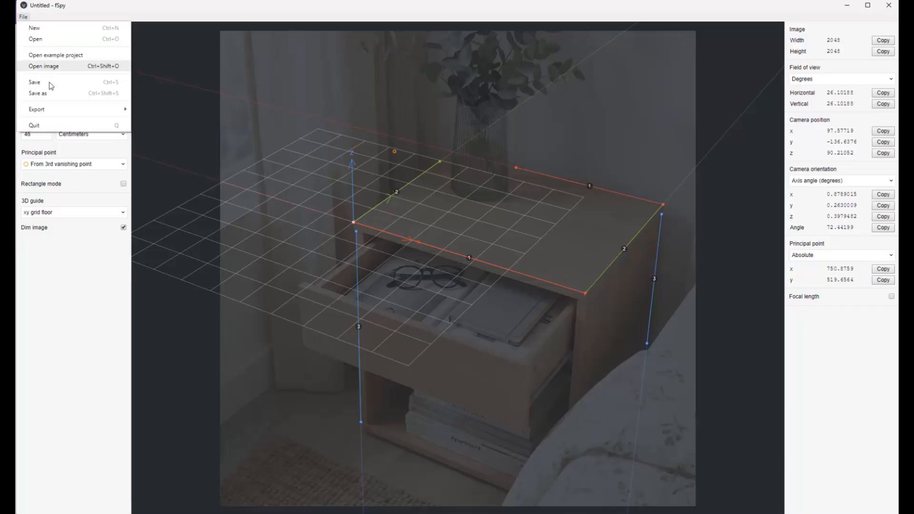
left_click(39, 96)
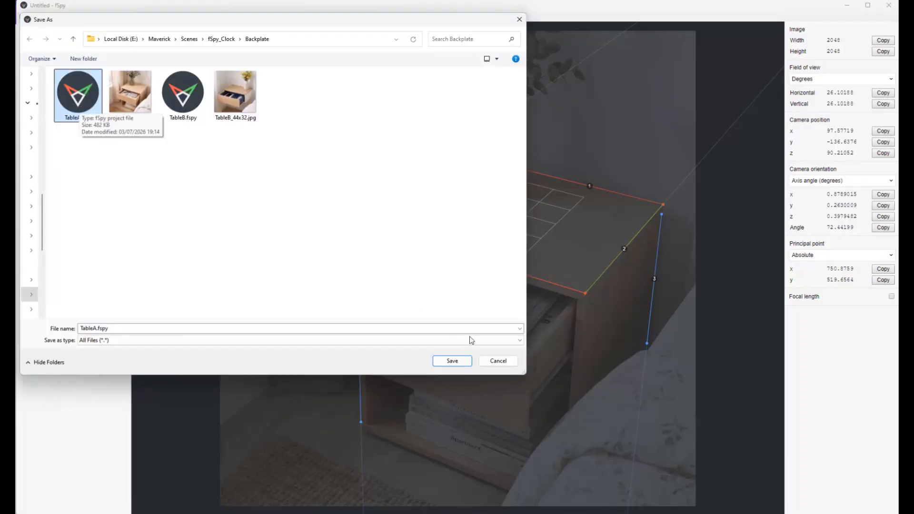
left_click(447, 361)
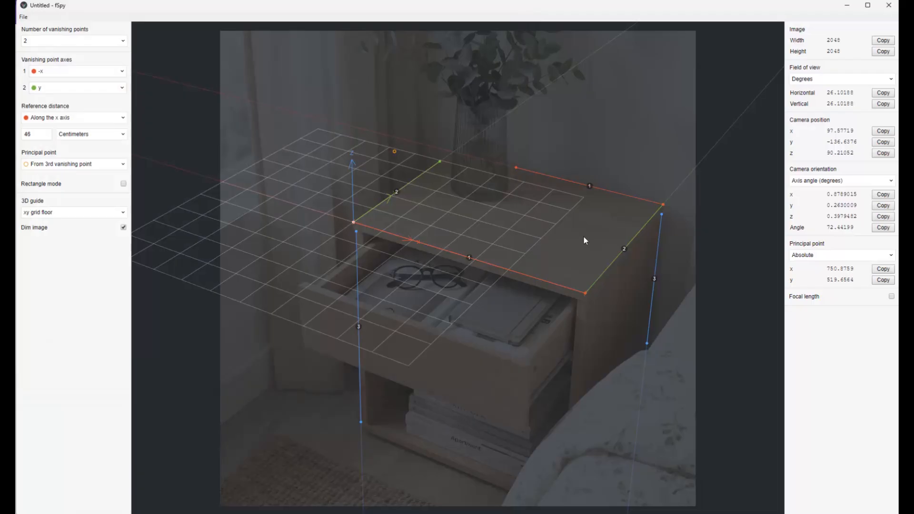
- Switch to the alarm clock model in Rhino and send it to Maverick Render via RhinoToMaverick
mouse_move(718, 512)
left_click(729, 454)
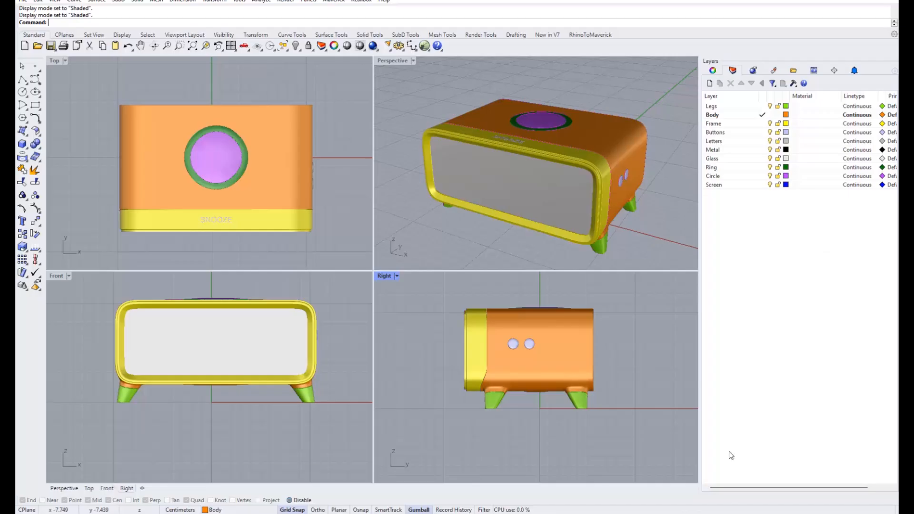
right_click_drag(583, 183, 539, 199)
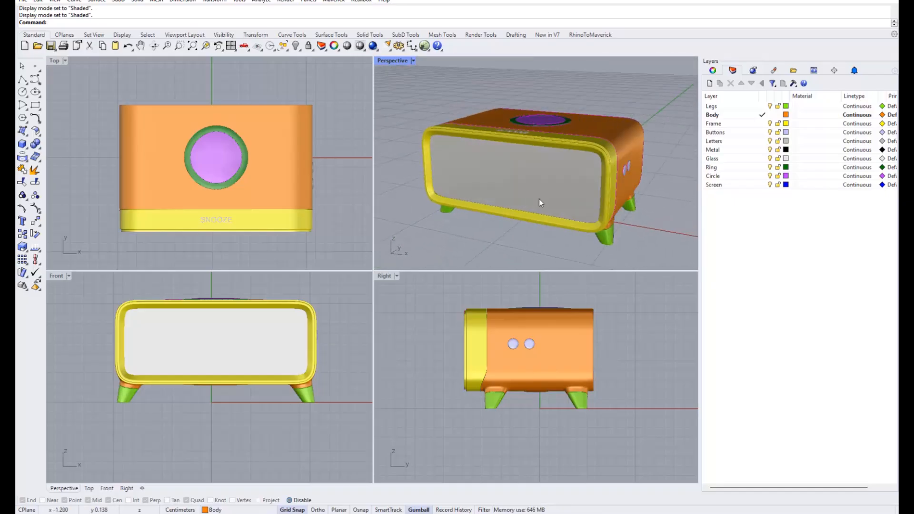
left_click(580, 36)
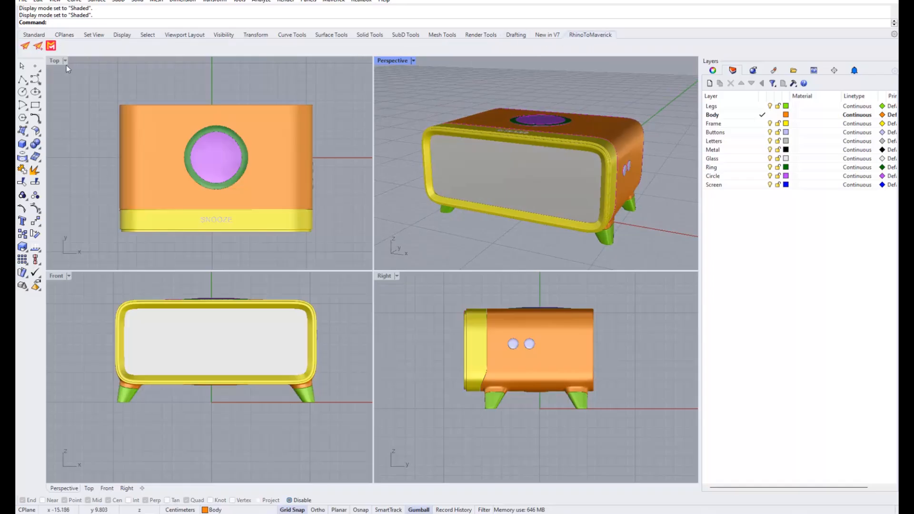
left_click(25, 46)
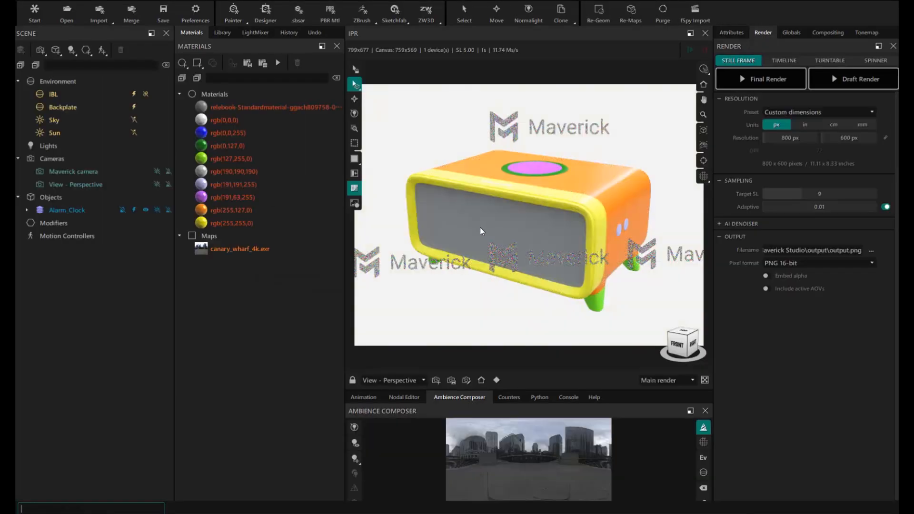
- Orbit the clock render, expand Alarm_Clock to list its parts, and show the material Library
mouse_move(480, 228)
left_mouse_down()
mouse_move(567, 226)
mouse_move(478, 231)
left_mouse_up()
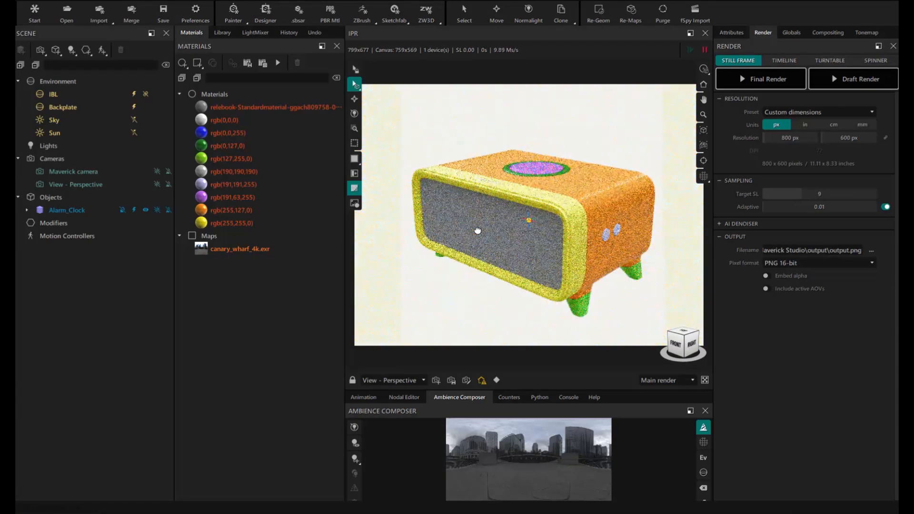
left_click(27, 210)
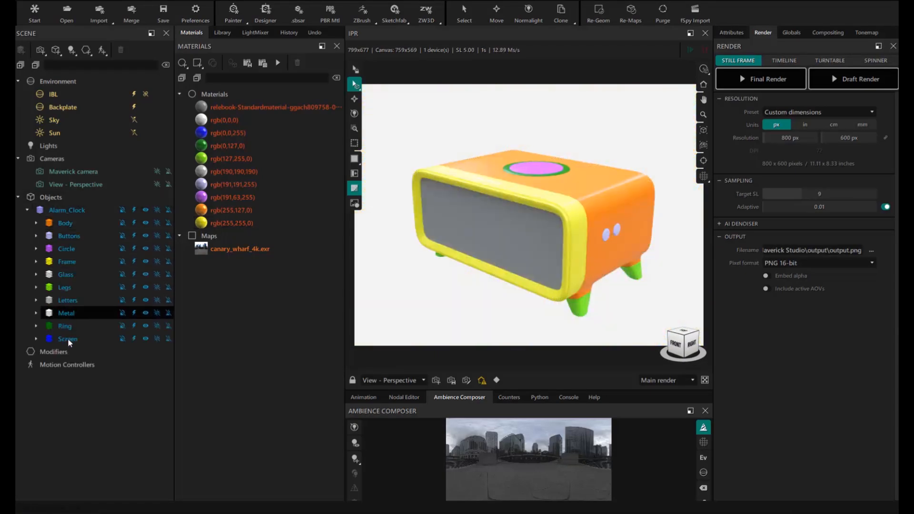
left_click_drag(560, 251, 516, 248)
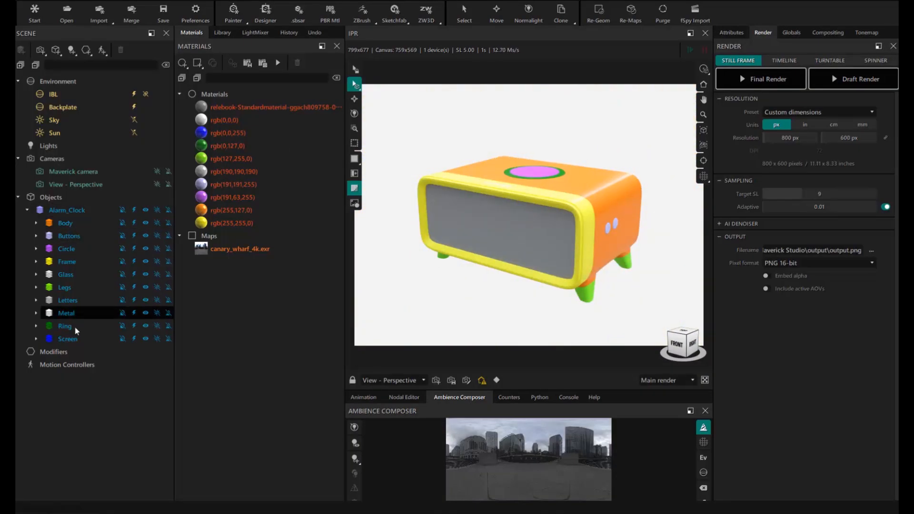
left_click(222, 33)
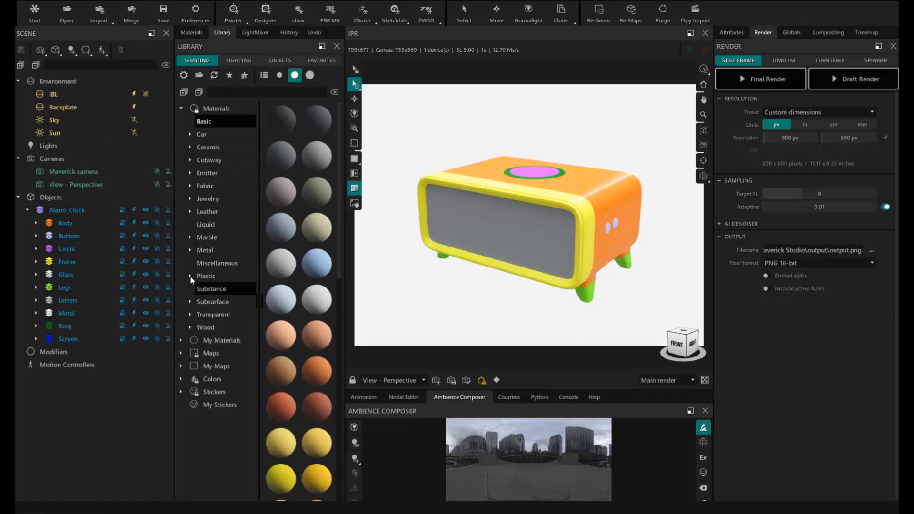
- Apply polished medium-grey plastic to the Body and light-grey clean painted metal to the Glass part
left_click(206, 276)
left_click(218, 327)
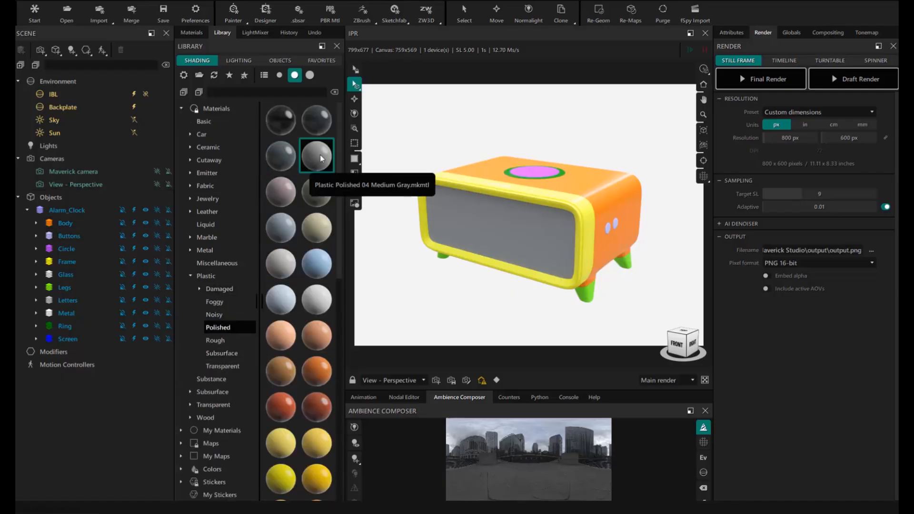
left_click_drag(317, 156, 74, 236)
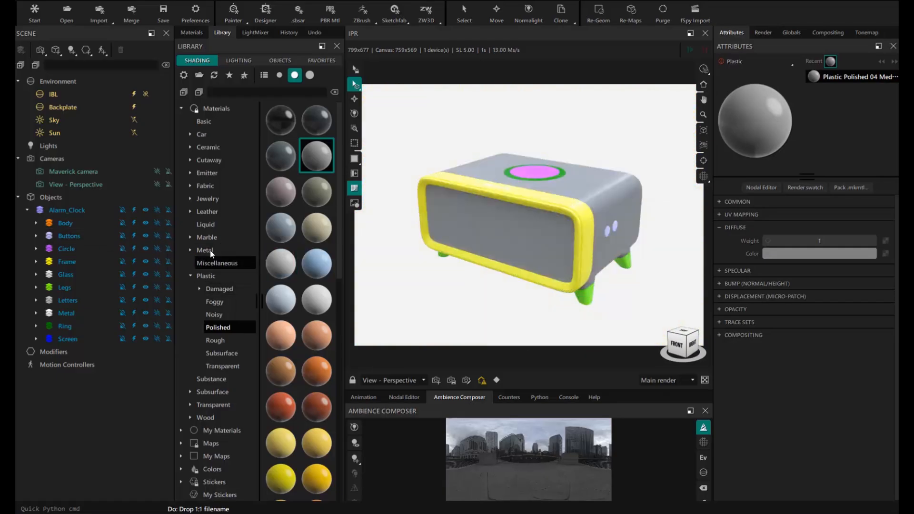
left_click(190, 250)
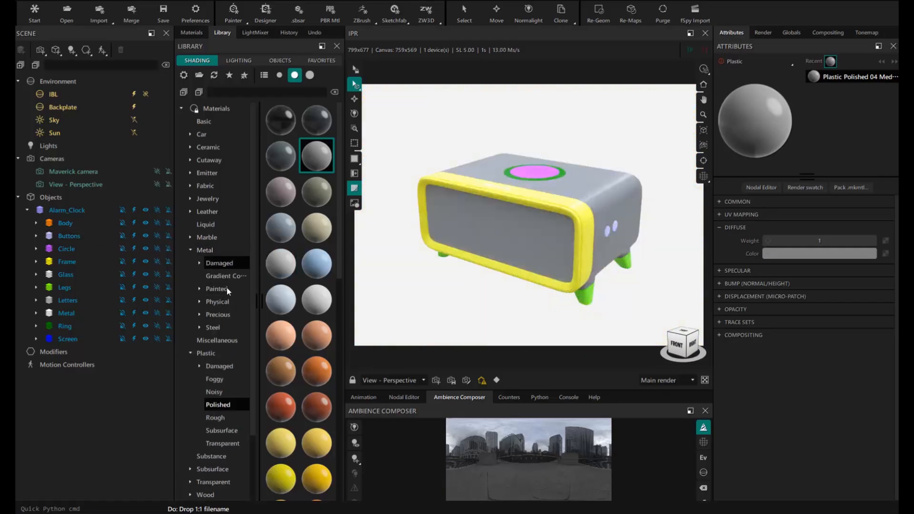
left_click(199, 288)
left_click(223, 327)
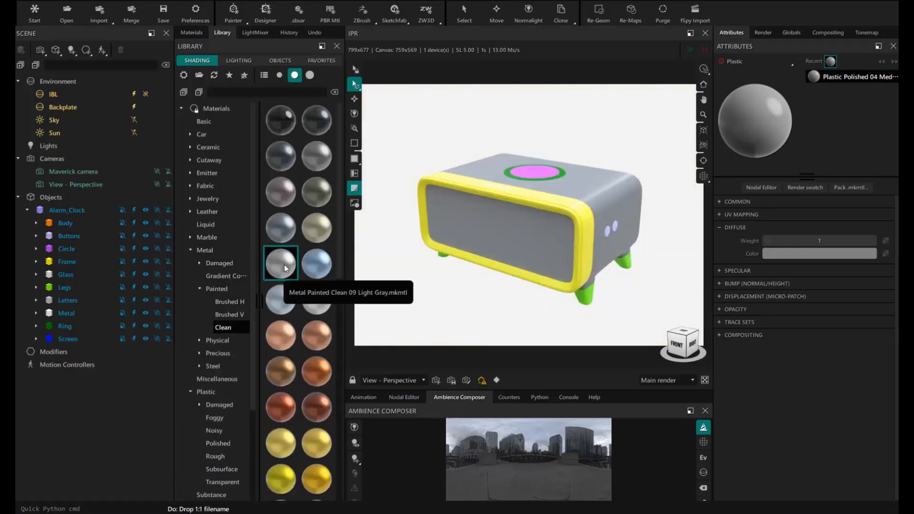
mouse_move(284, 265)
left_mouse_down()
mouse_move(79, 258)
mouse_move(75, 276)
left_mouse_up()
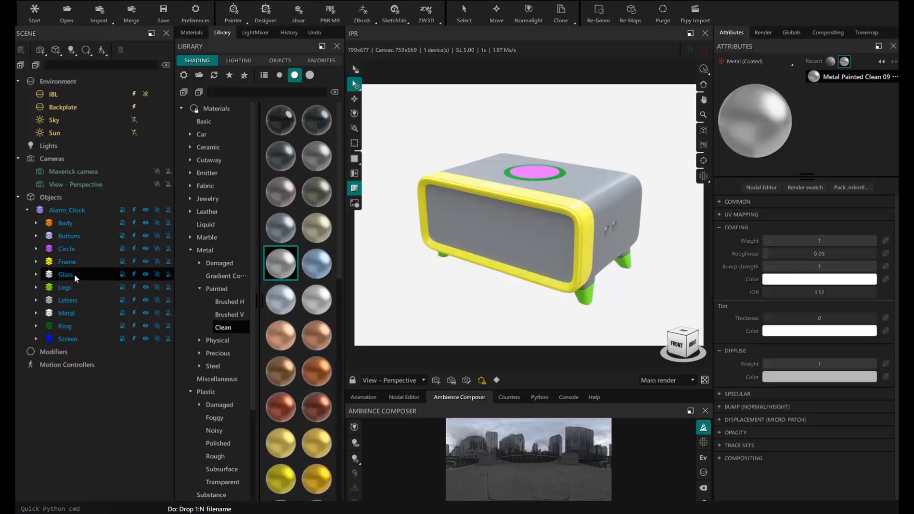
- Give the top Circle the same grey polished plastic as the Body
left_click(135, 248)
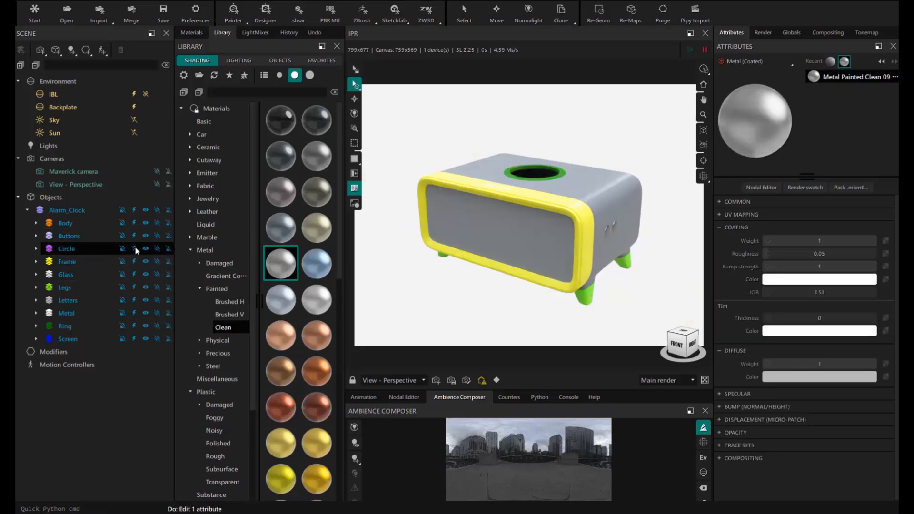
left_click(135, 247)
middle_click_drag(530, 176, 530, 169)
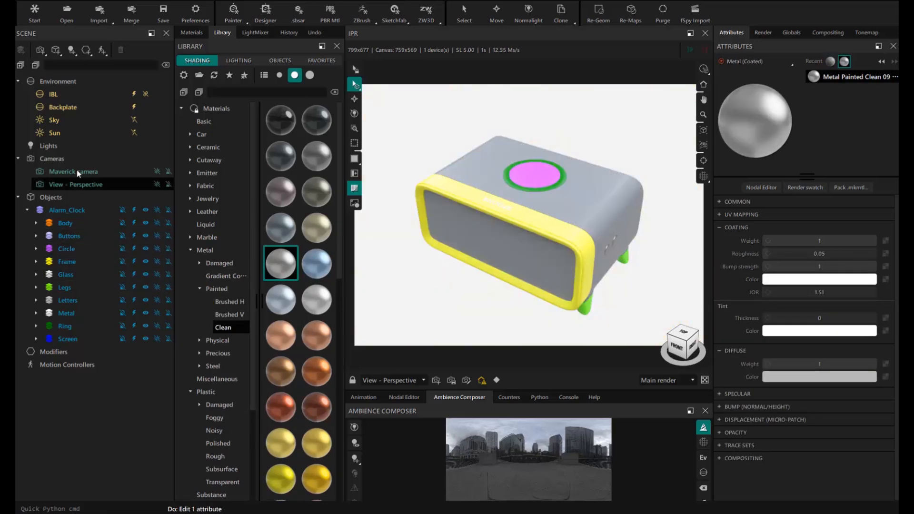
left_click(36, 223)
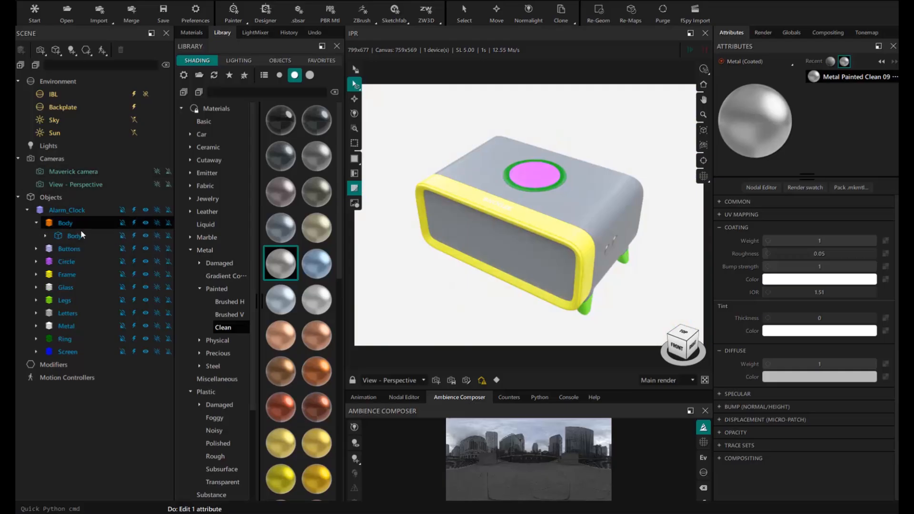
left_click(46, 236)
left_click_drag(92, 246, 70, 276)
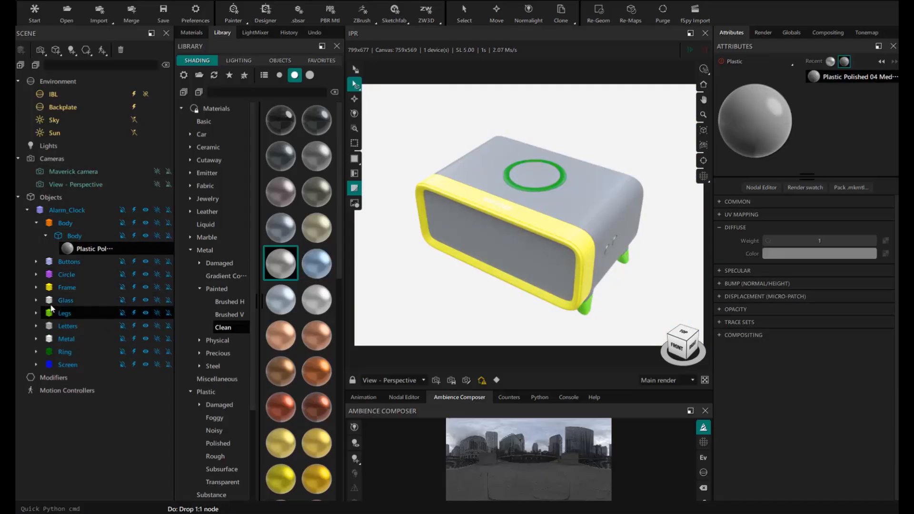
- Make the Frame glossy black polished plastic
left_click(132, 287)
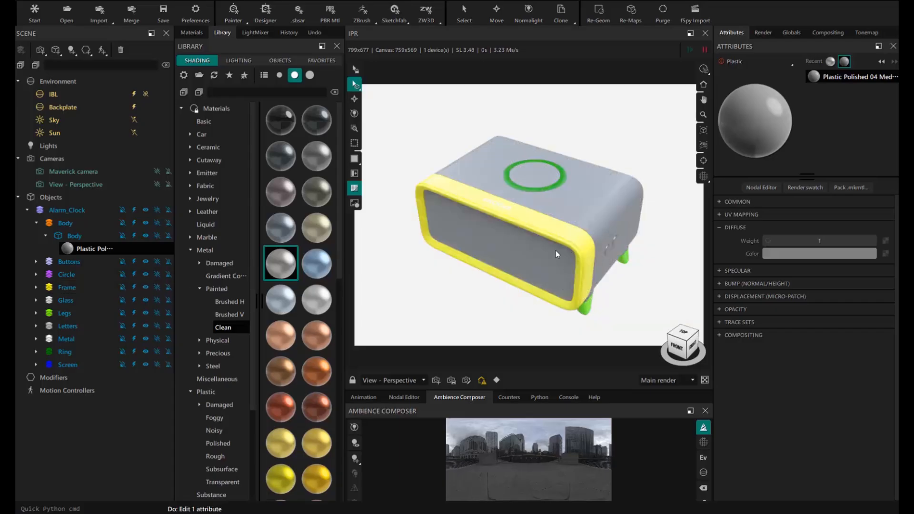
scroll(238, 362, "down", 2)
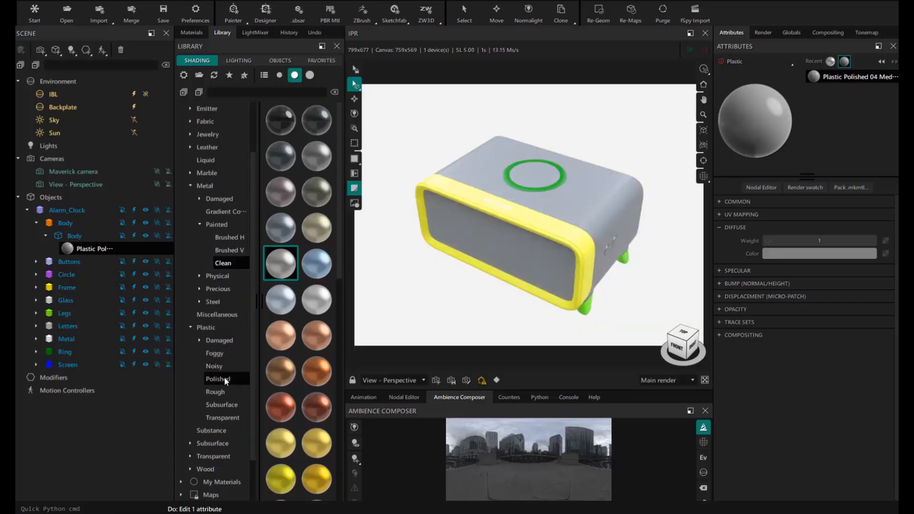
left_click(224, 379)
left_click_drag(284, 121, 74, 287)
mouse_move(542, 244)
middle_mouse_down()
mouse_move(533, 225)
mouse_move(529, 239)
middle_mouse_up()
- Replace the Glass part's material with thin white glass, Glass Thin 12 White
left_click(64, 301)
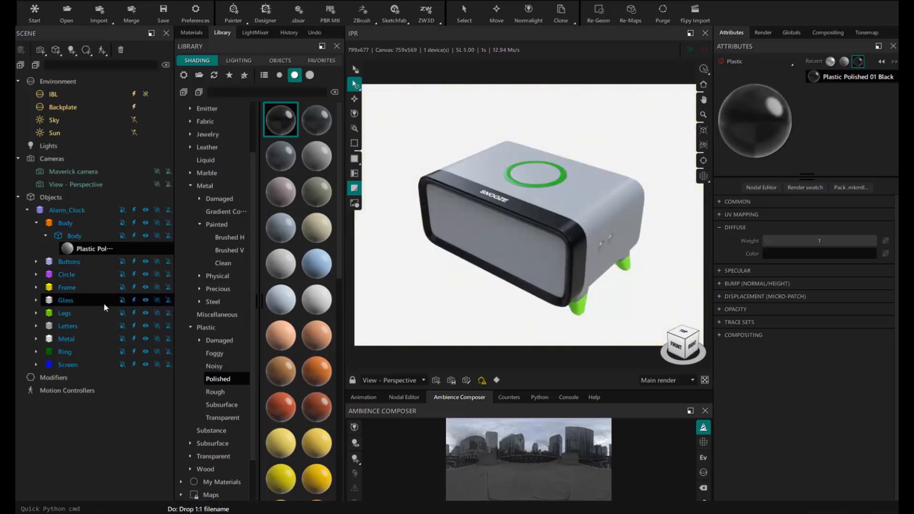
left_click(133, 300)
left_click(133, 300)
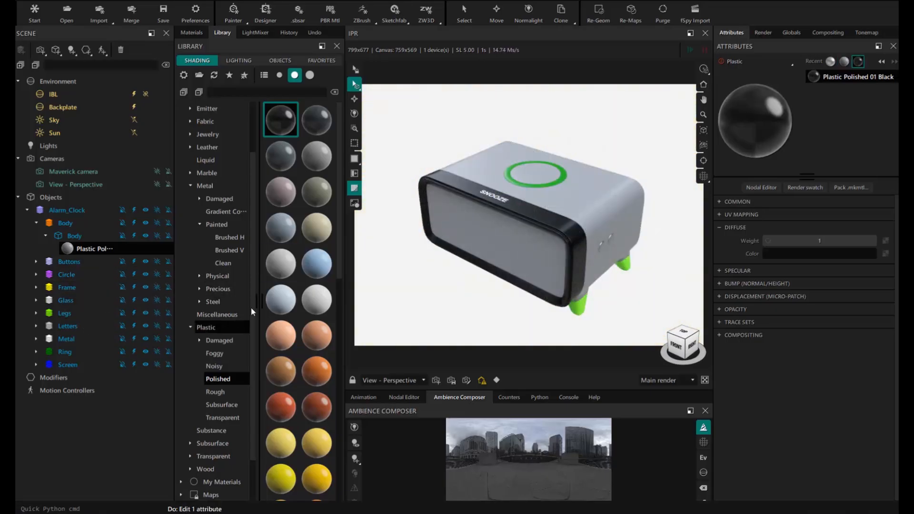
scroll(236, 331, "down", 2)
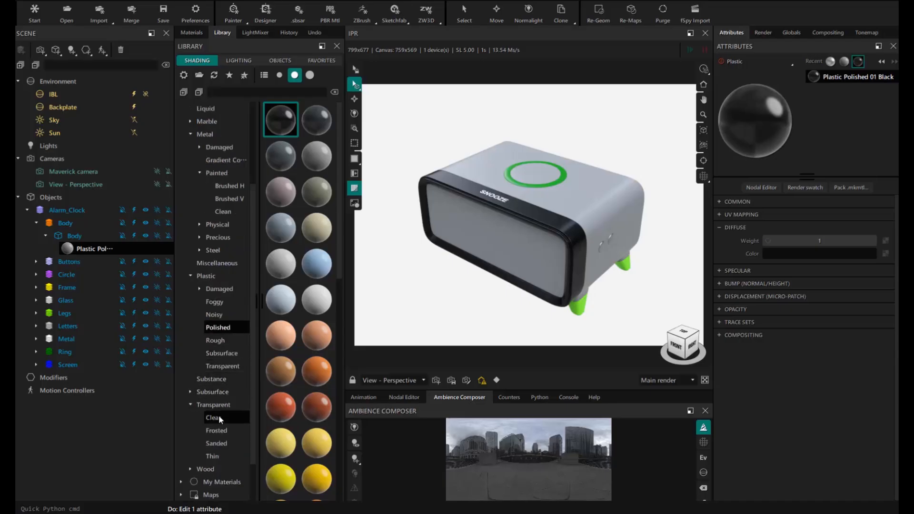
left_click(218, 417)
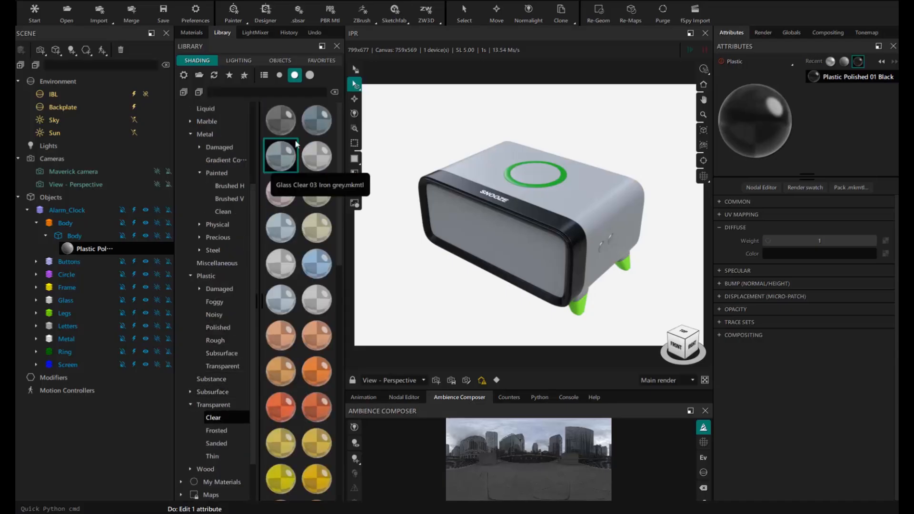
left_click(211, 455)
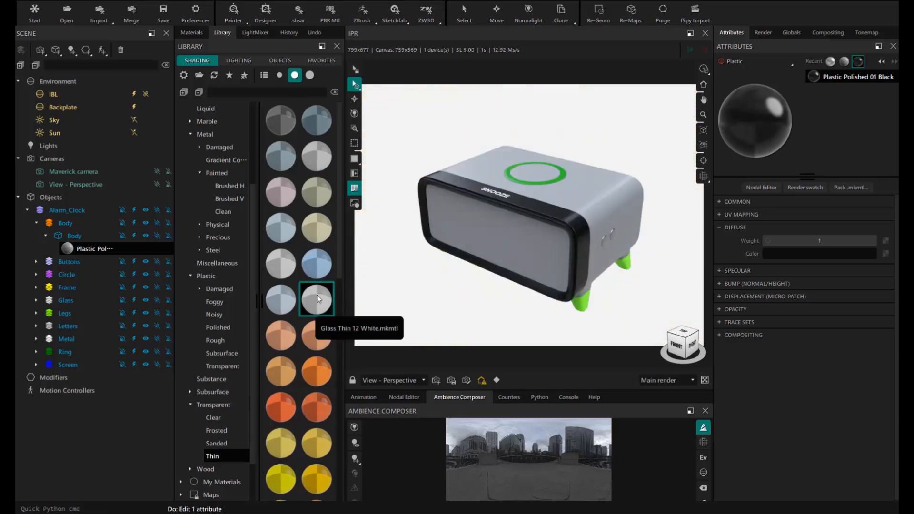
left_click_drag(316, 295, 65, 301)
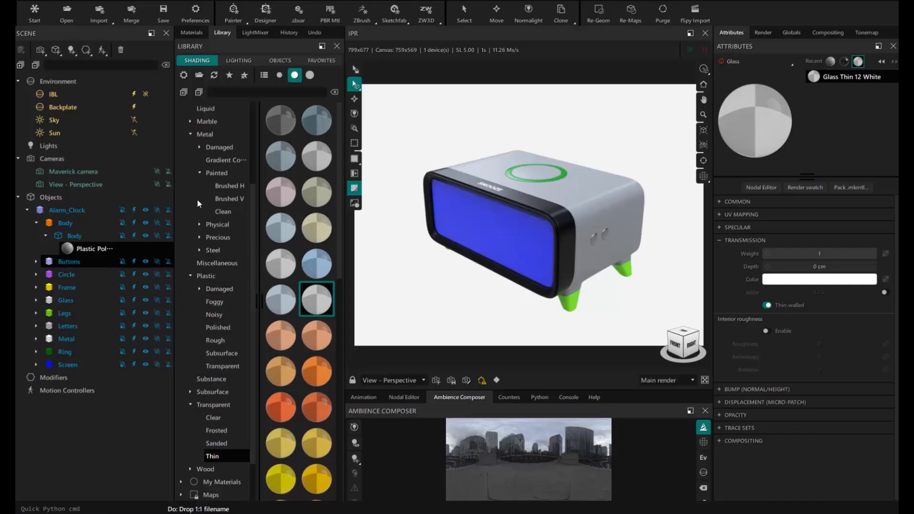
left_click(190, 32)
- Make the legs glossy black plastic and the SNOOZE letters polished white plastic
left_click_drag(232, 118, 555, 299)
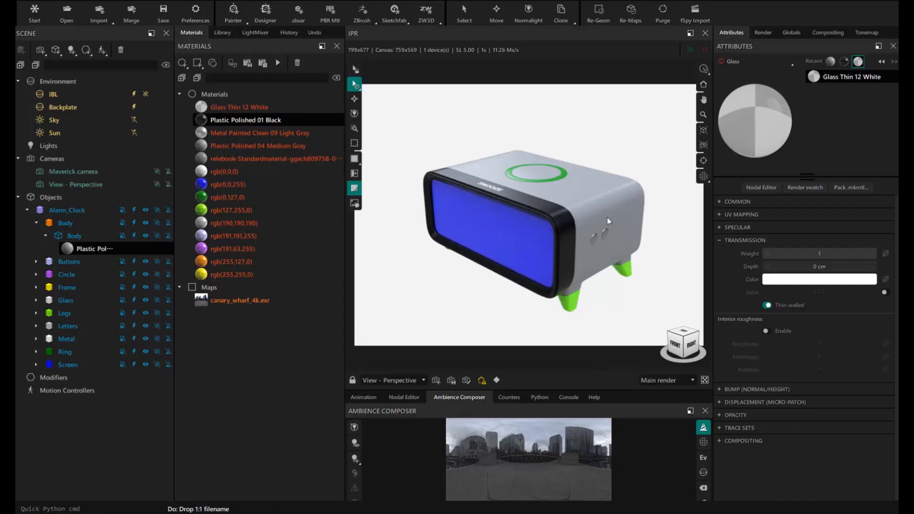
left_click_drag(606, 217, 620, 267)
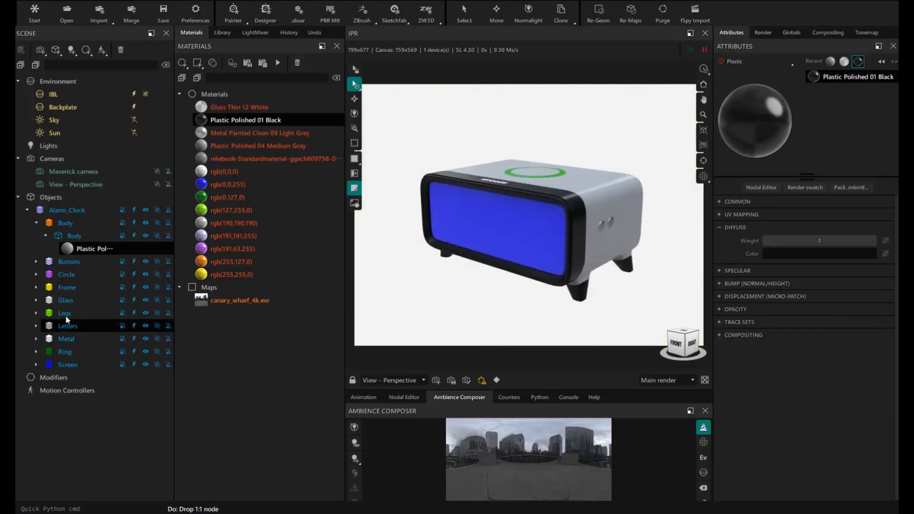
left_click(221, 33)
left_click(223, 327)
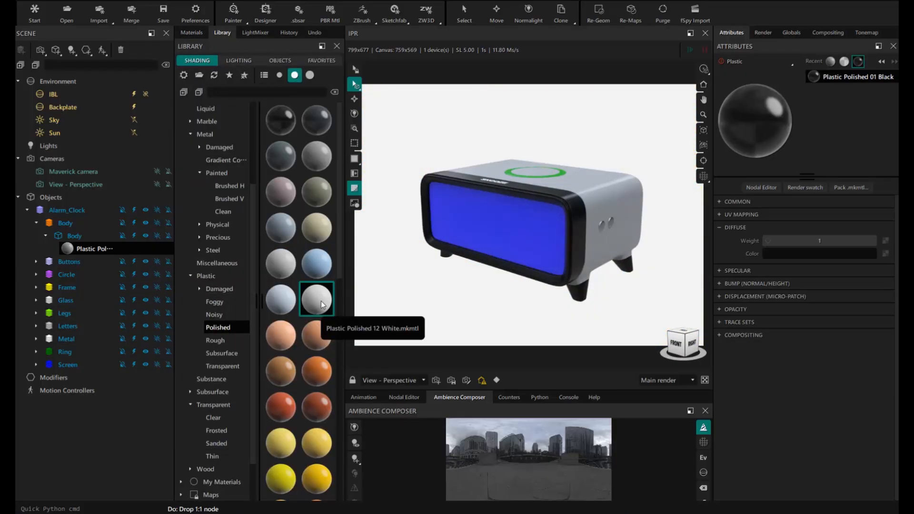
left_click_drag(321, 305, 79, 326)
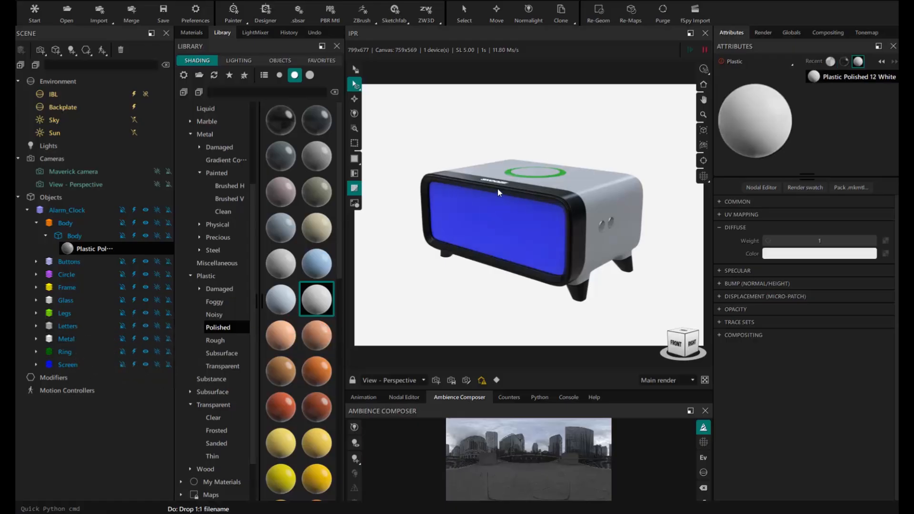
- Apply light-grey painted metal from the scene materials to the Metal part and the ring
left_click_drag(498, 192, 533, 205)
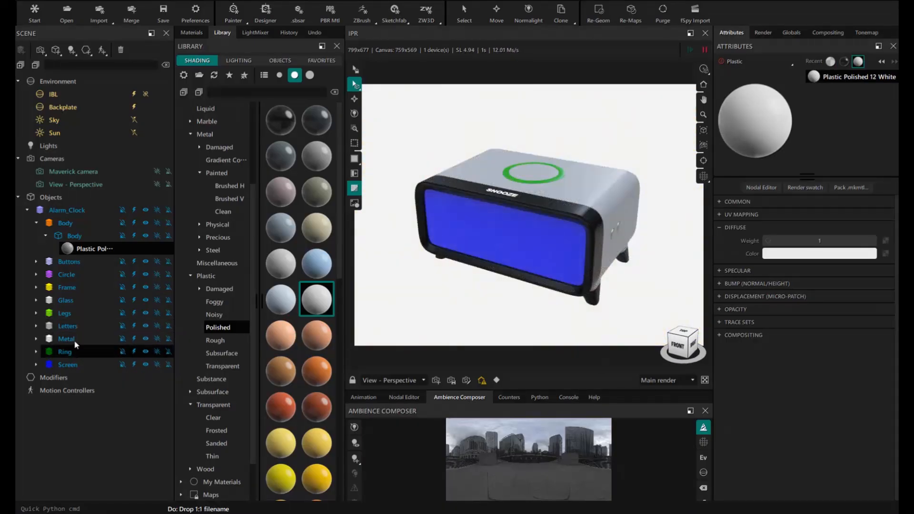
left_click(192, 32)
left_click_drag(249, 146, 76, 339)
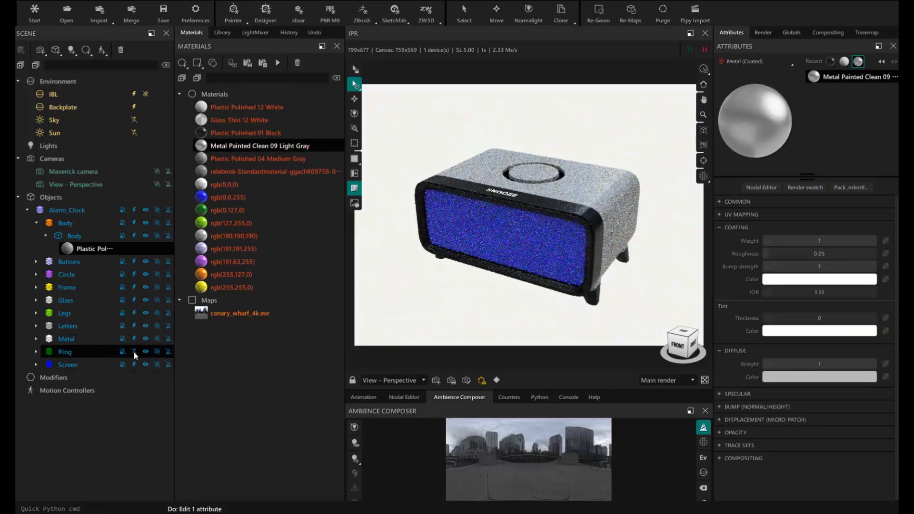
left_click_drag(219, 145, 73, 352)
mouse_move(561, 192)
middle_mouse_down()
mouse_move(497, 228)
mouse_move(552, 200)
middle_mouse_up()
left_click(134, 364)
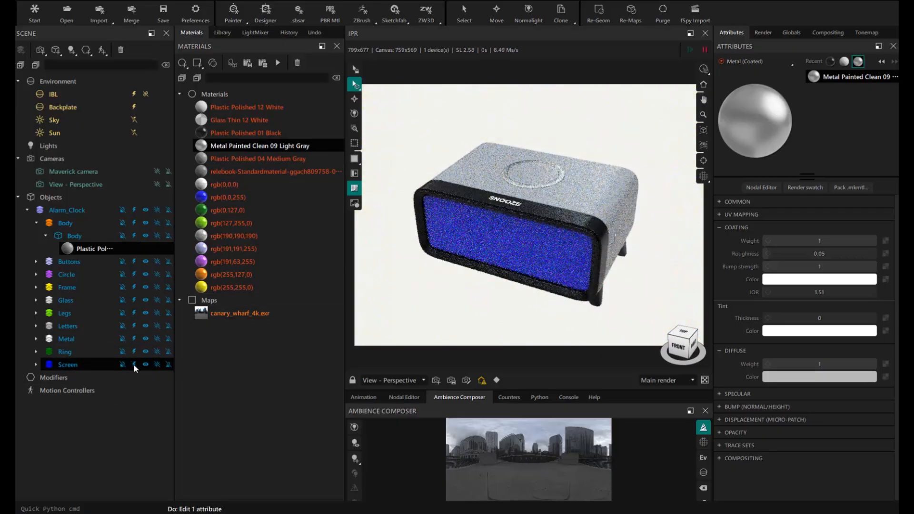
left_click(222, 33)
- Apply the Basic Emitter 12 White material to the Screen and toggle the Glass object's lighting contribution
scroll(233, 181, "up", 3)
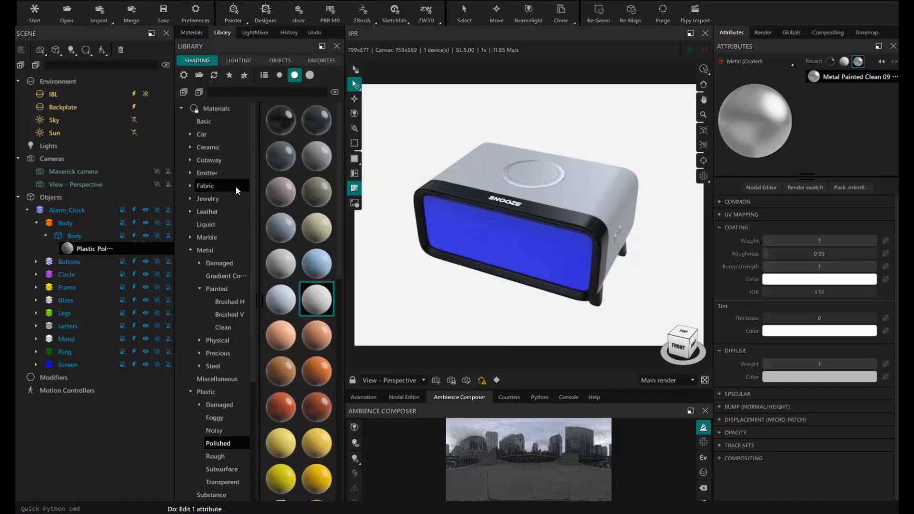
left_click(191, 173)
left_click(215, 187)
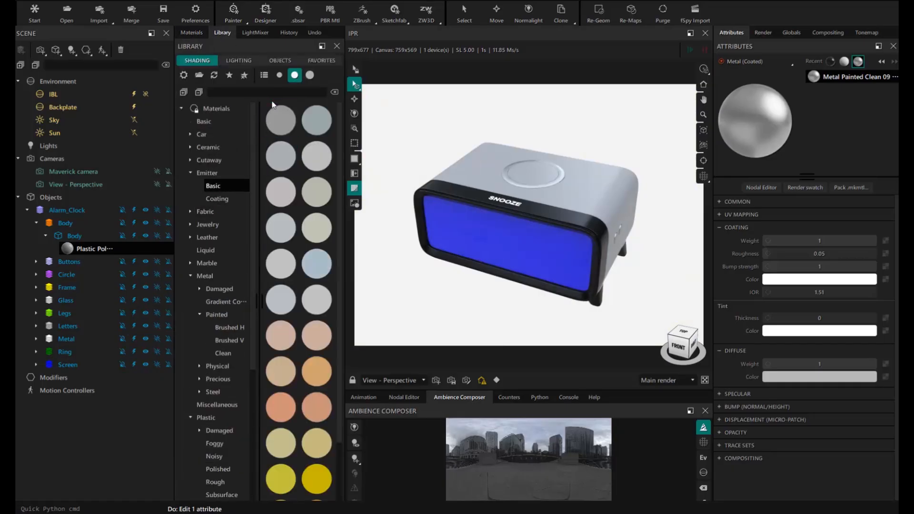
left_click_drag(317, 298, 71, 364)
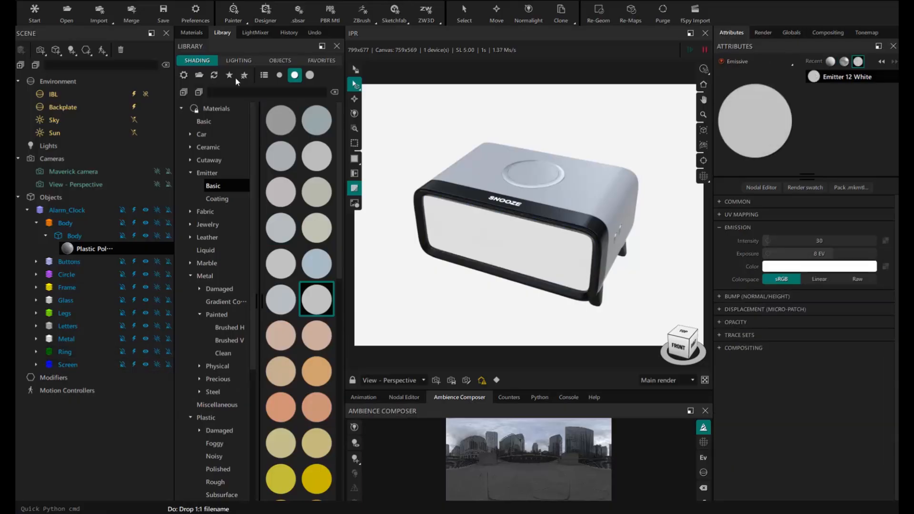
left_click(192, 33)
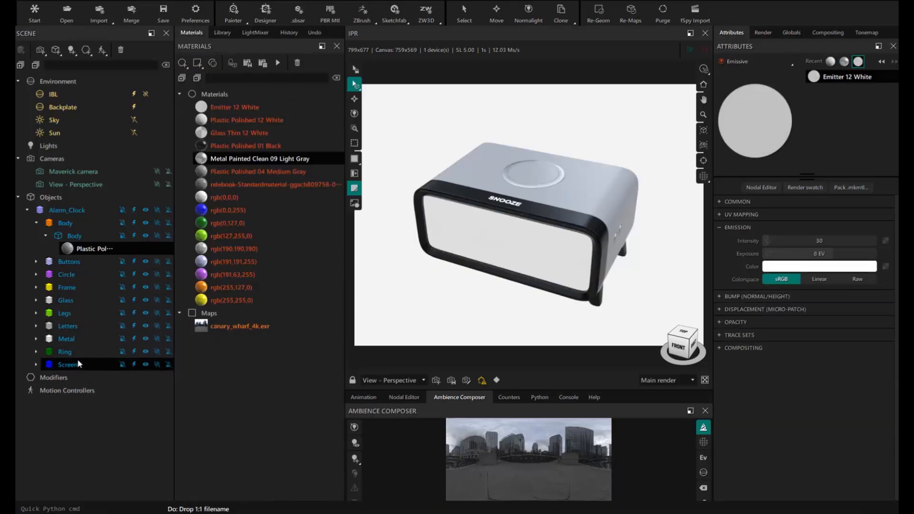
left_click(133, 300)
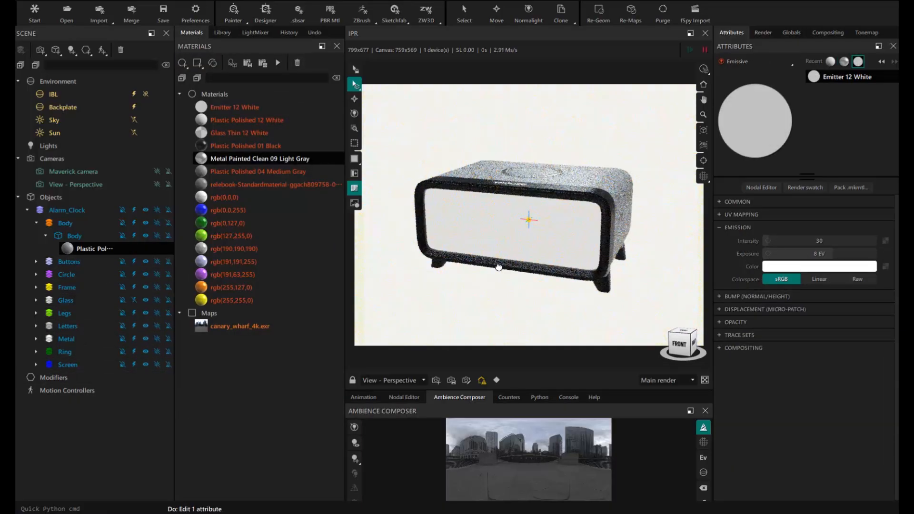
left_click_drag(896, 114, 458, 82)
double_click(458, 82)
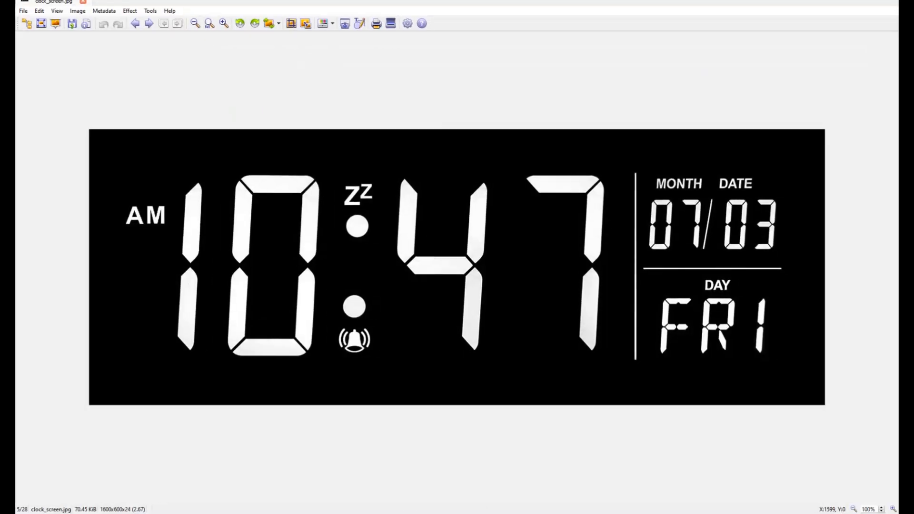
left_click(846, 0)
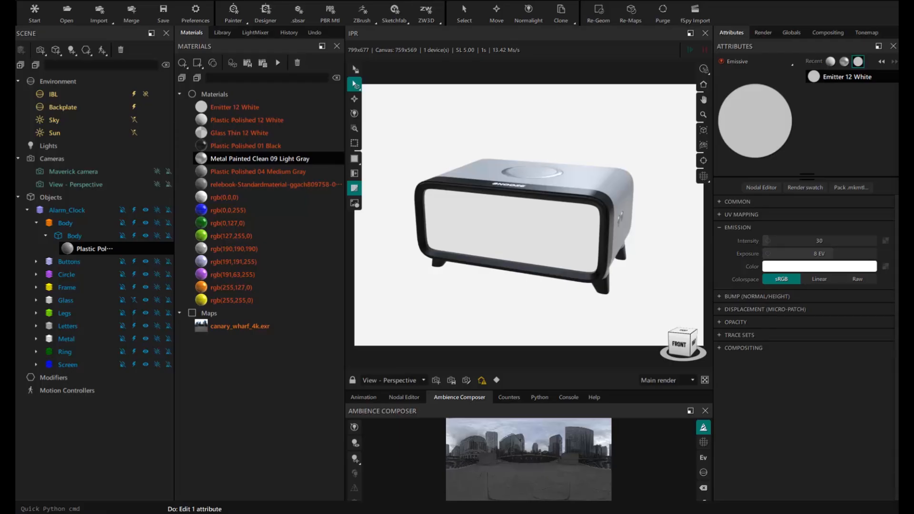
- Apply clock_screen.jpg as the map on the clock screen
left_click_drag(884, 272, 502, 224)
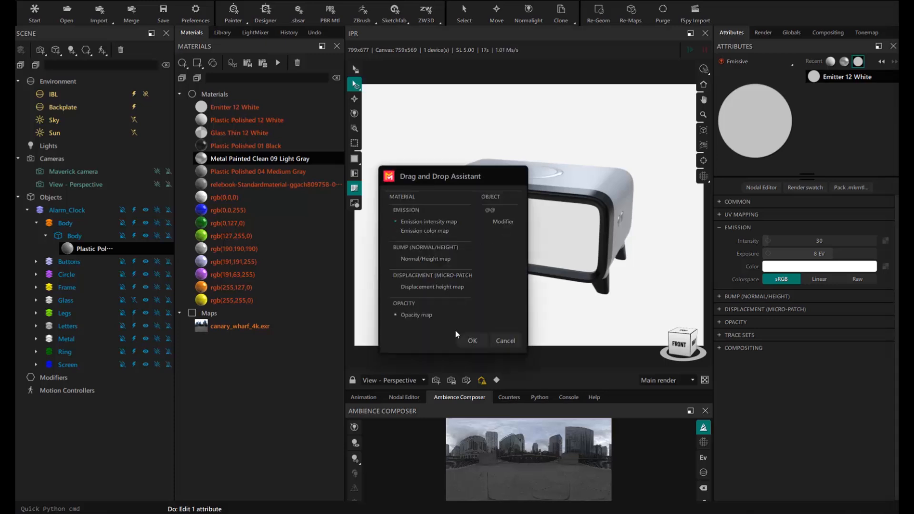
left_click(472, 341)
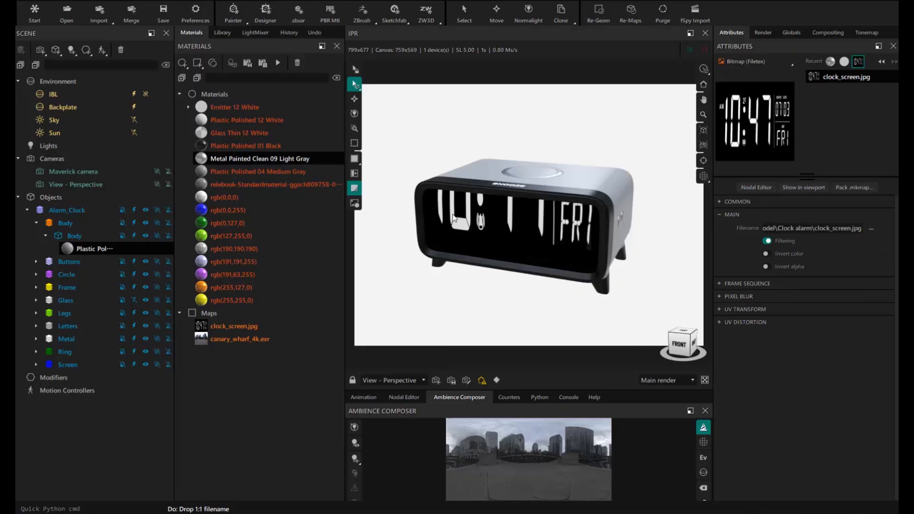
mouse_move(532, 251)
middle_mouse_down()
mouse_move(512, 237)
mouse_move(527, 242)
middle_mouse_up()
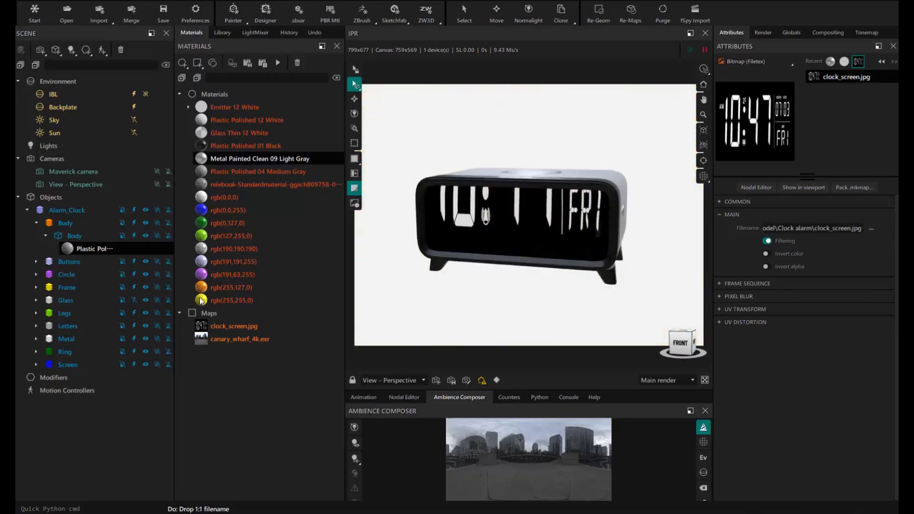
- Add a UV map modifier to the Screen mesh and show its gizmo
left_click(36, 364)
left_click(74, 378)
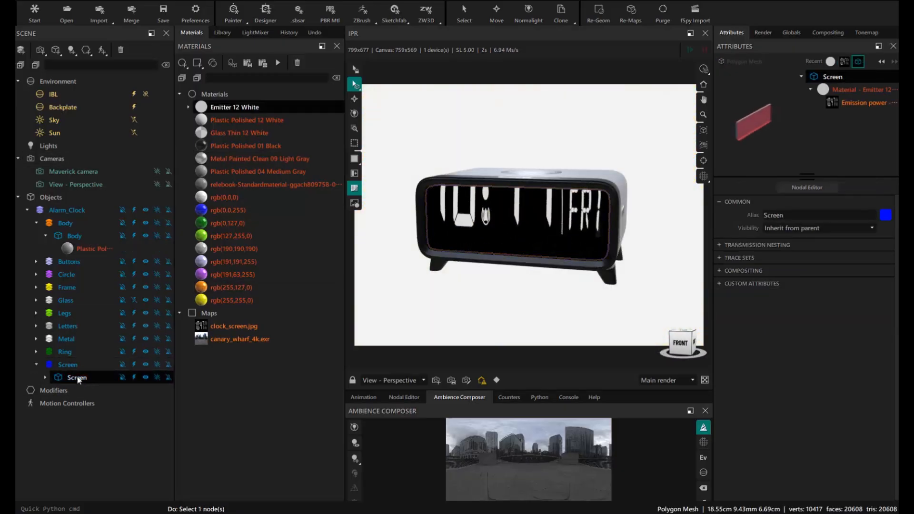
right_click(77, 379)
mouse_move(103, 402)
left_click(186, 437)
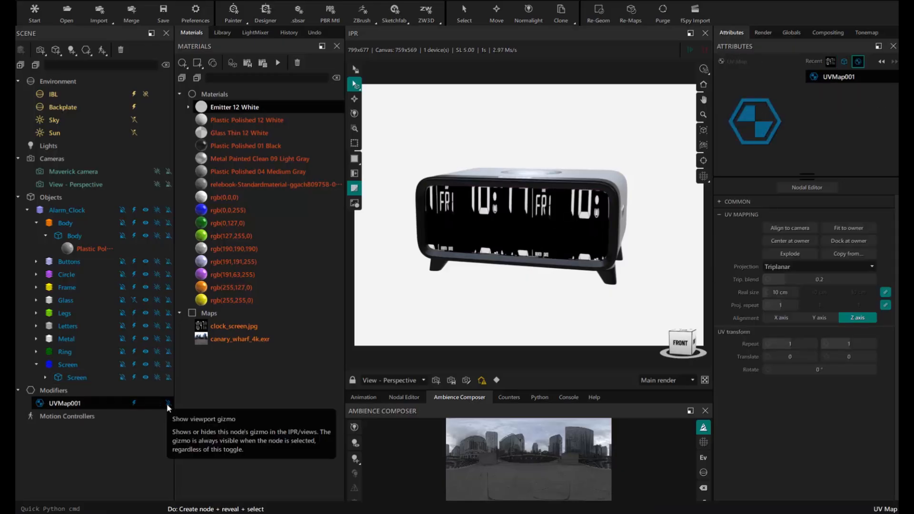
left_click(168, 405)
middle_click_drag(548, 238, 544, 269)
- Set the UV projection to Planar on the Y axis, align its rotation, and fit it to the screen
left_click(796, 268)
left_click(783, 303)
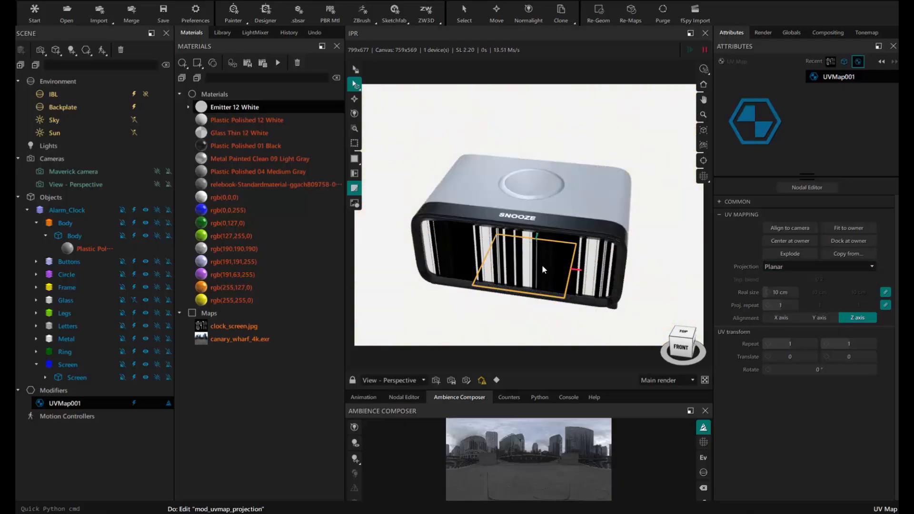
left_click(821, 317)
left_click(778, 317)
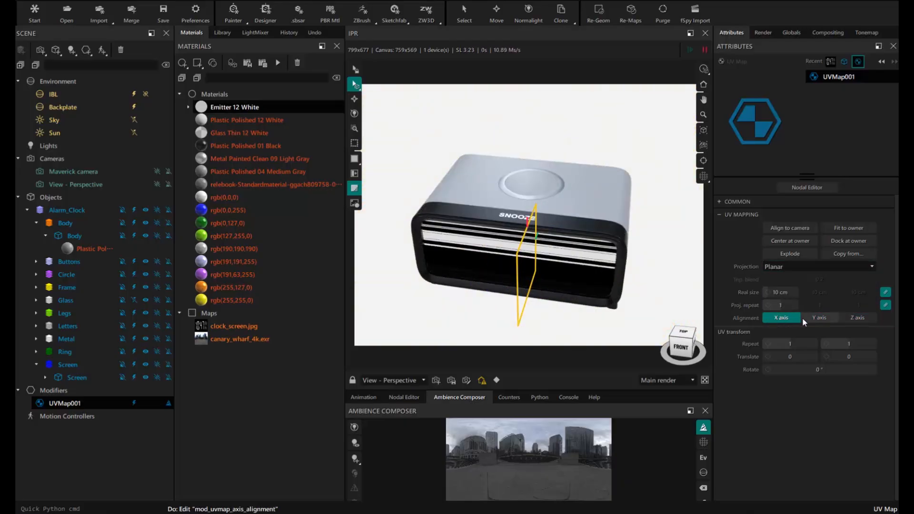
middle_click_drag(510, 267, 509, 261)
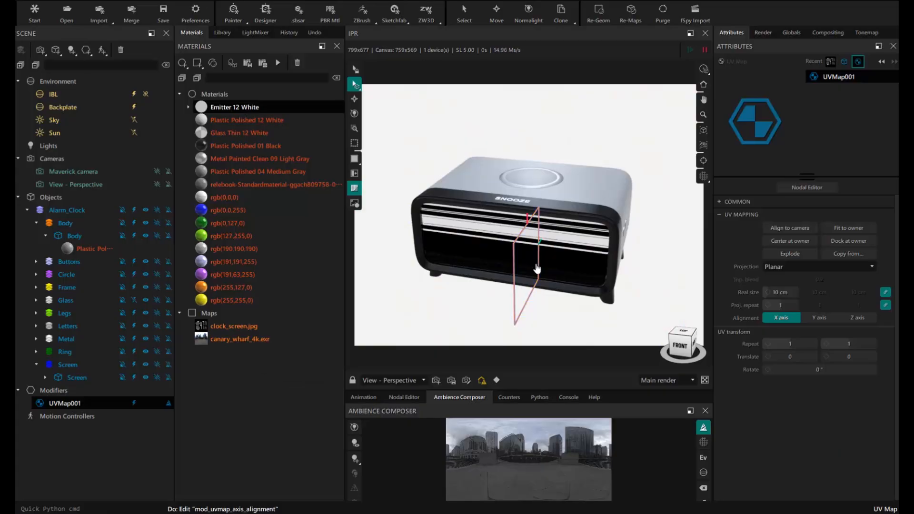
key("m")
left_click_drag(493, 285, 565, 284)
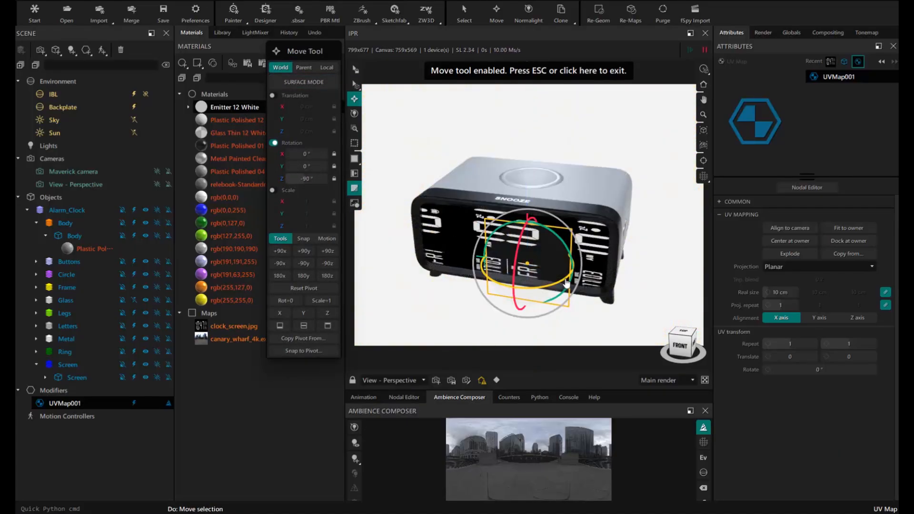
mouse_move(562, 257)
middle_mouse_down()
mouse_move(571, 238)
mouse_move(567, 250)
middle_mouse_up()
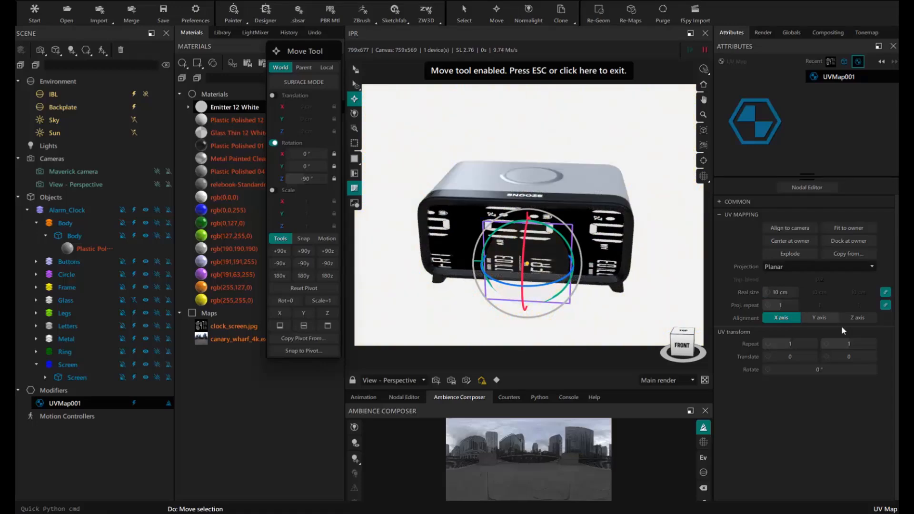
left_click(829, 323)
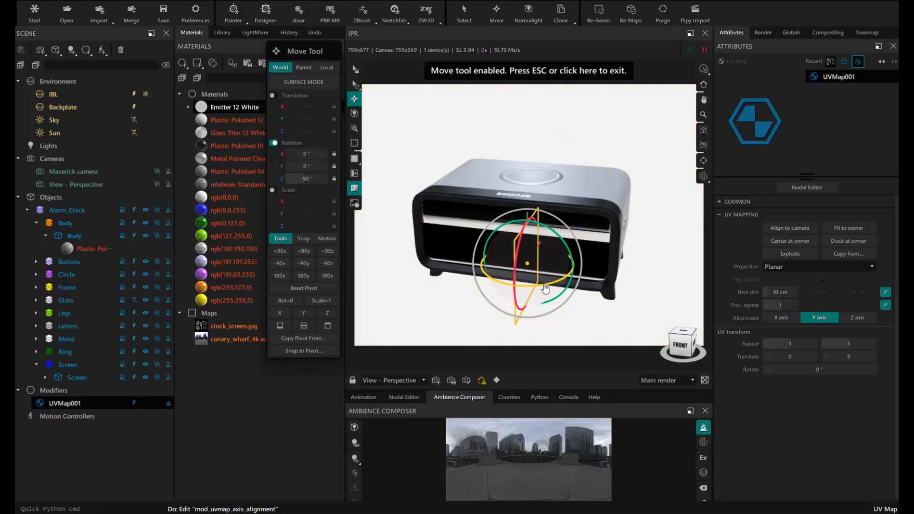
left_click_drag(497, 279, 490, 285)
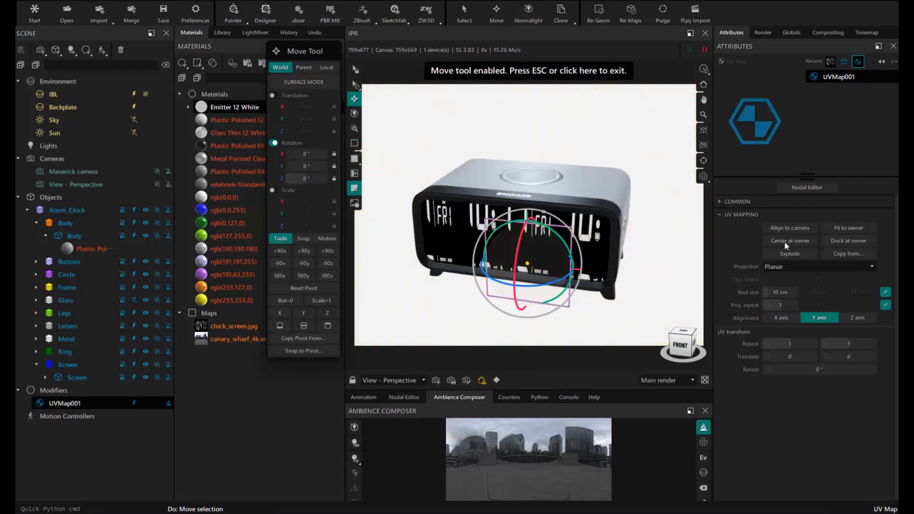
left_click(846, 230)
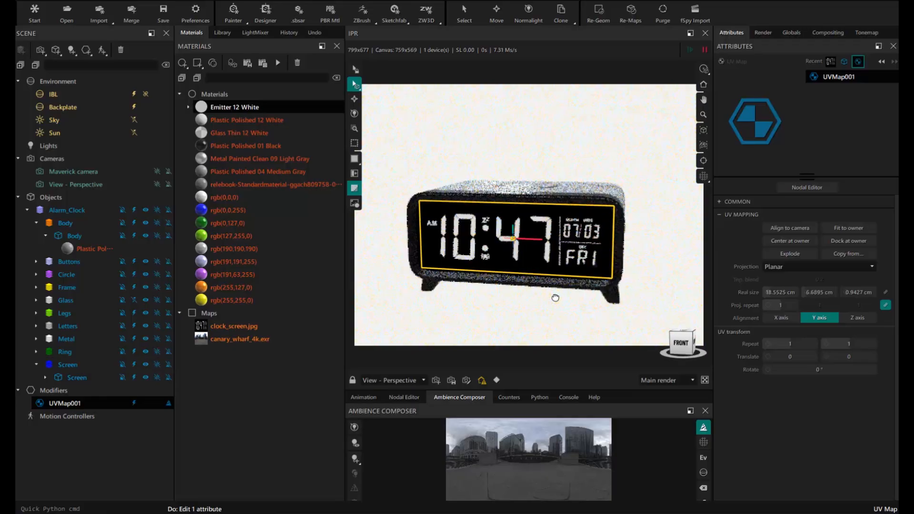
middle_click_drag(533, 257, 573, 241)
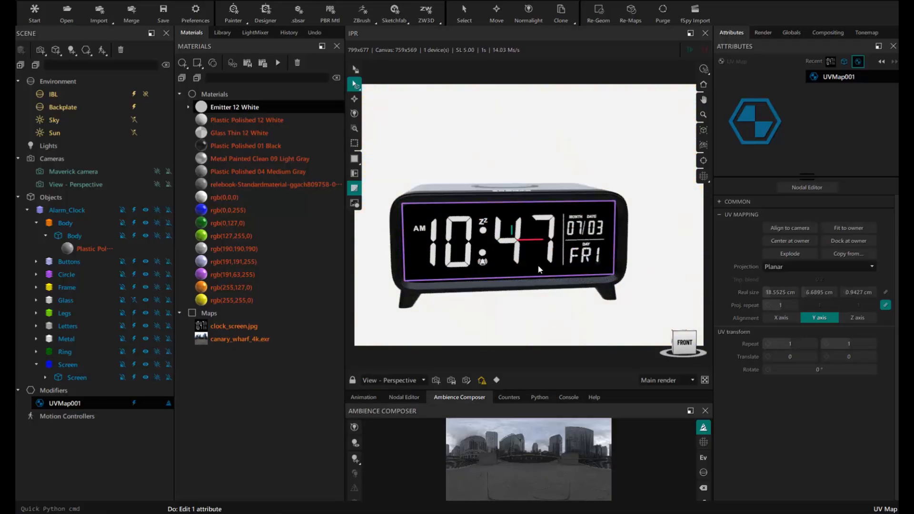
middle_click_drag(539, 269, 497, 282)
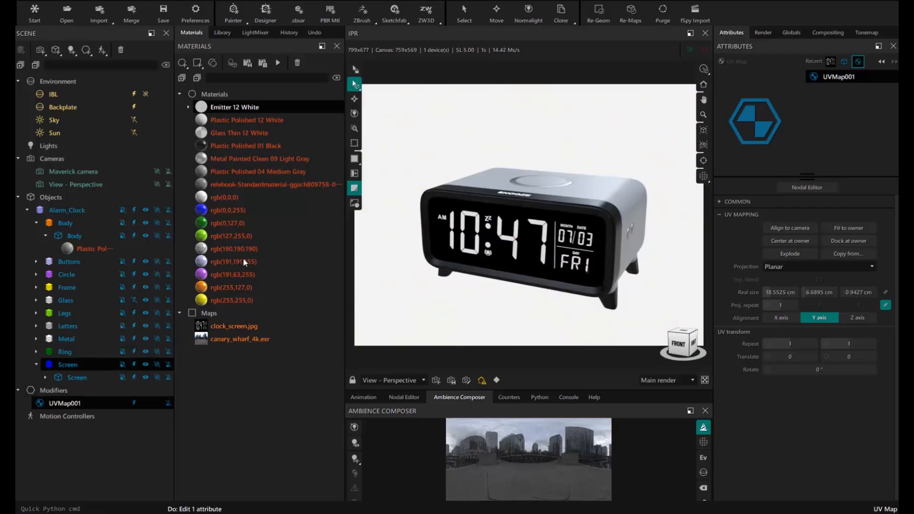
- Change the Emitter 12 White emission colour from white to a light blue swatch
left_click(237, 111)
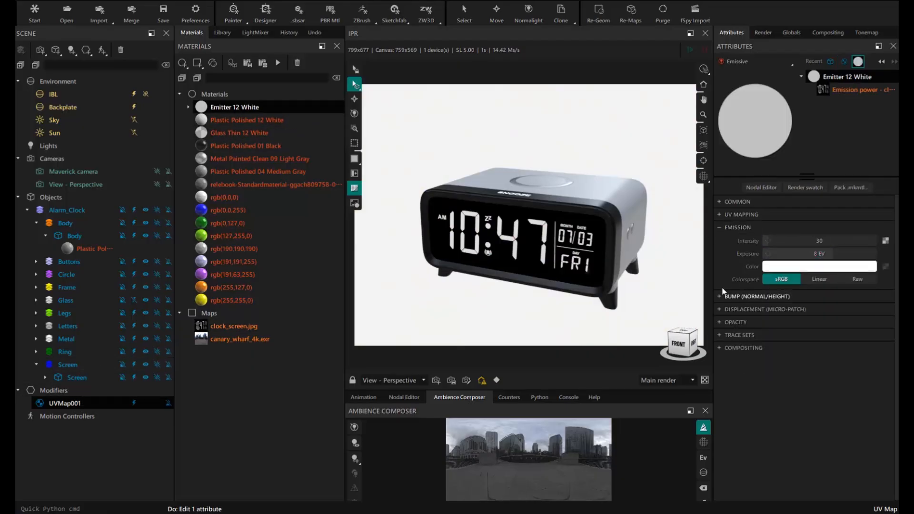
left_click(806, 267)
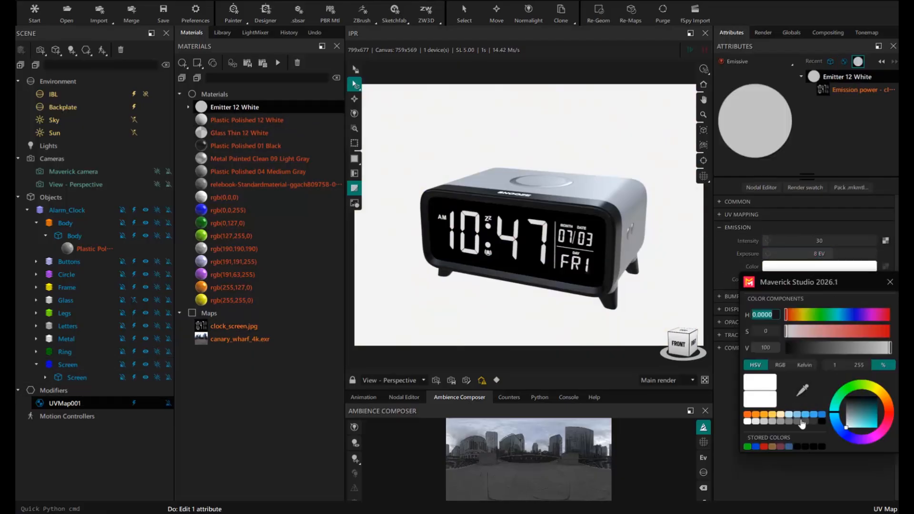
left_click(804, 420)
left_click(763, 414)
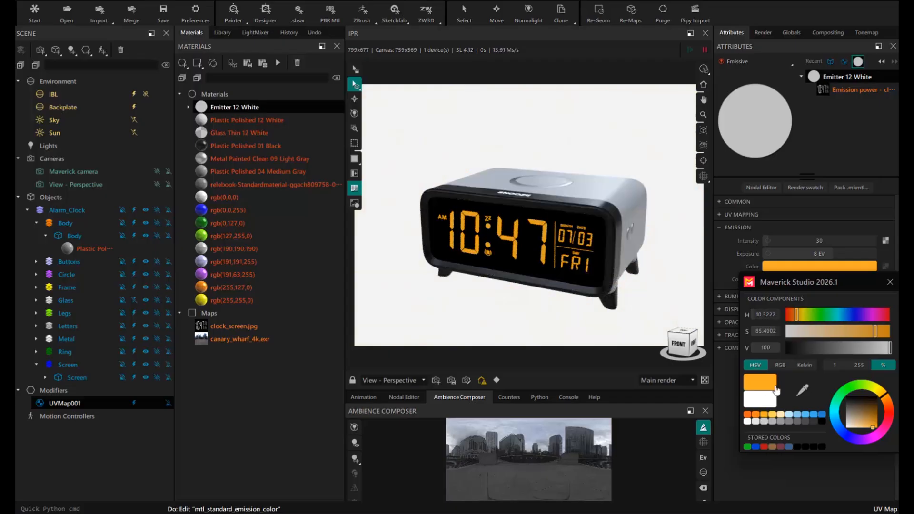
left_click(819, 315)
left_click(795, 415)
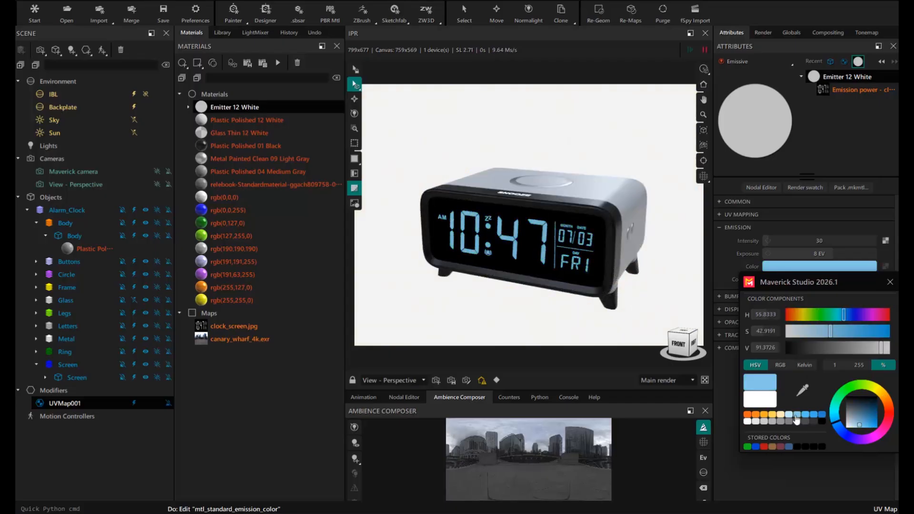
left_click(888, 283)
left_click_drag(531, 231, 428, 204)
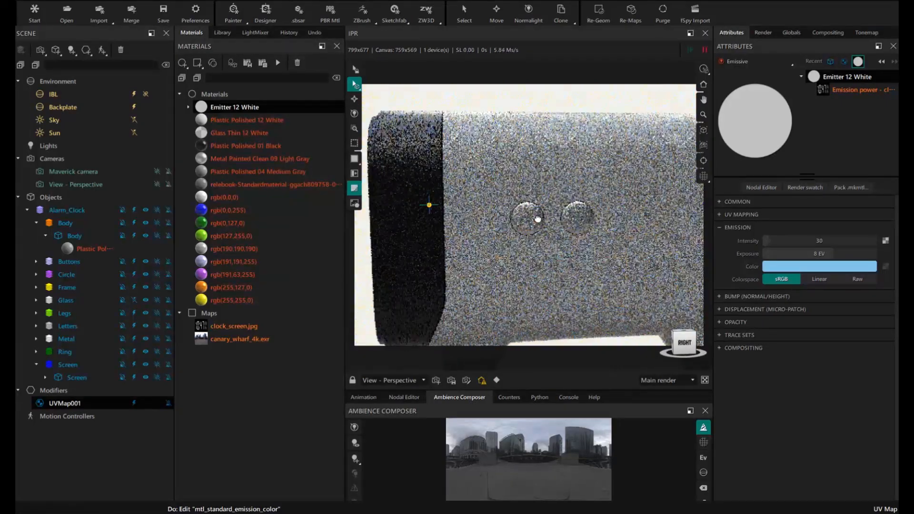
- Search the Design stickers for 'bulb' and place the lightbulb sticker on the left button
left_click(221, 33)
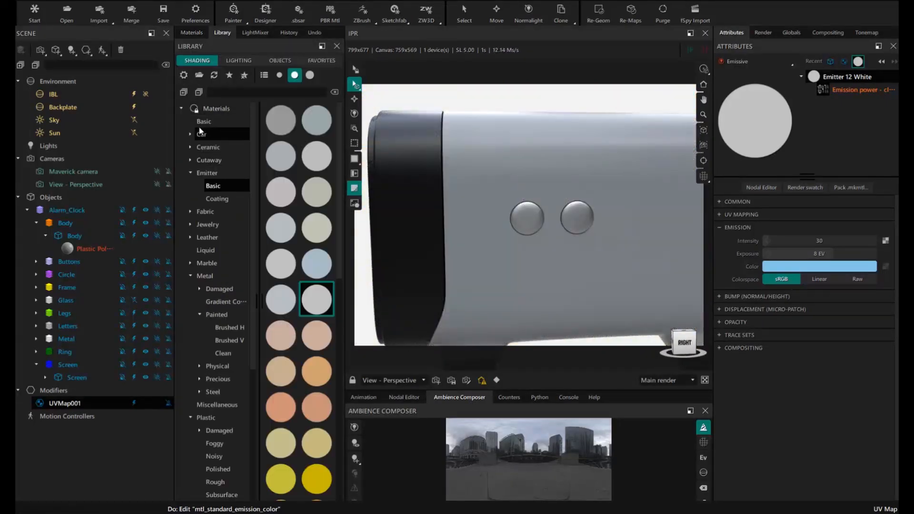
left_click(182, 109)
left_click(180, 173)
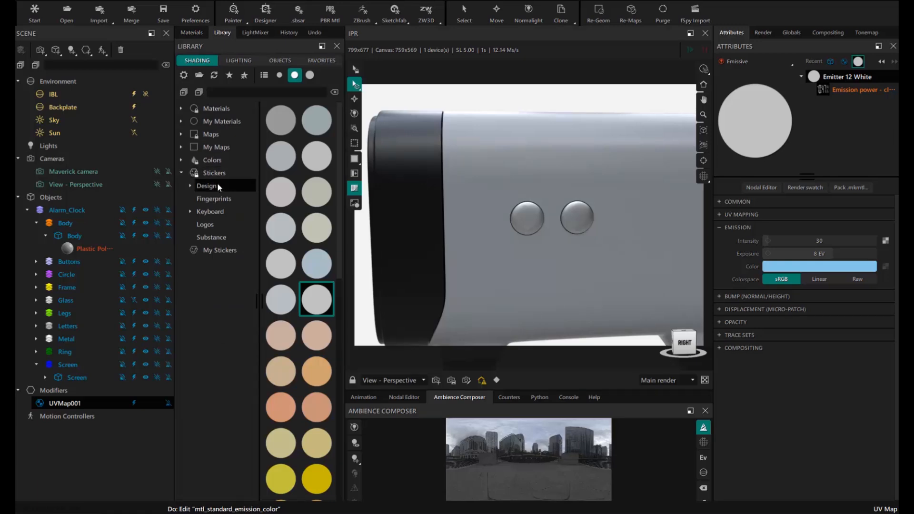
left_click(215, 174)
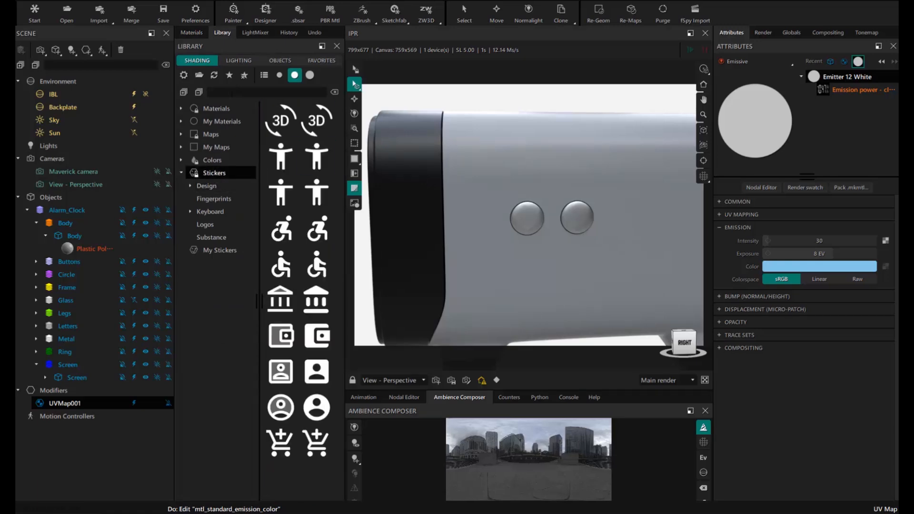
type("bulb")
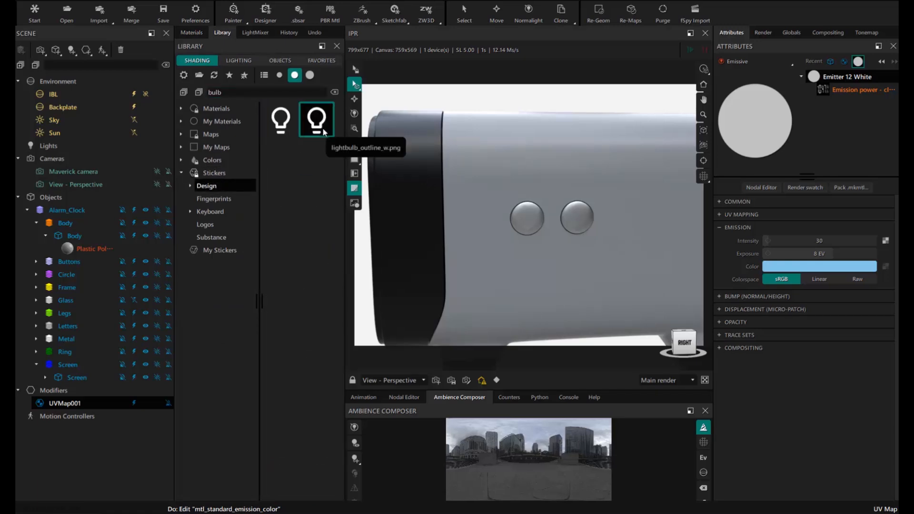
left_click_drag(526, 216, 530, 222)
- Set the lightbulb sticker's linked real size to 1 cm and nudge it slightly down
scroll(528, 226, "up", 5)
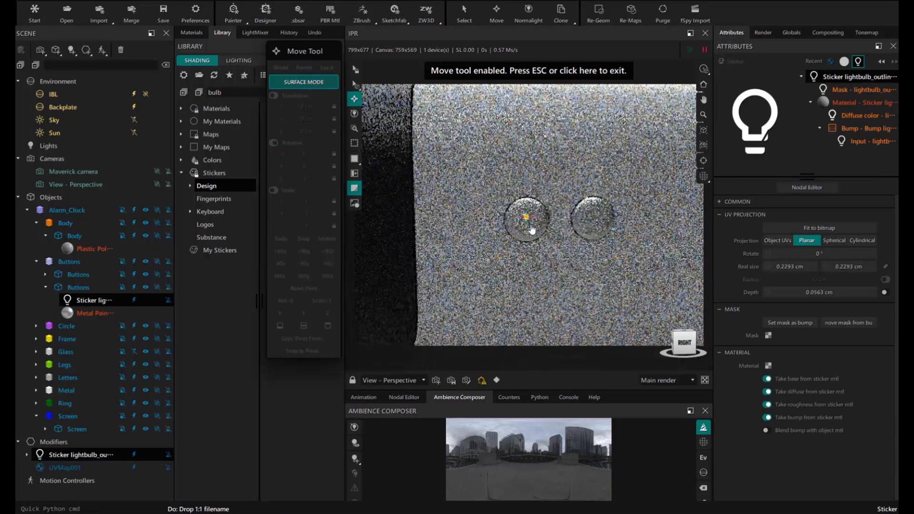
left_click(885, 266)
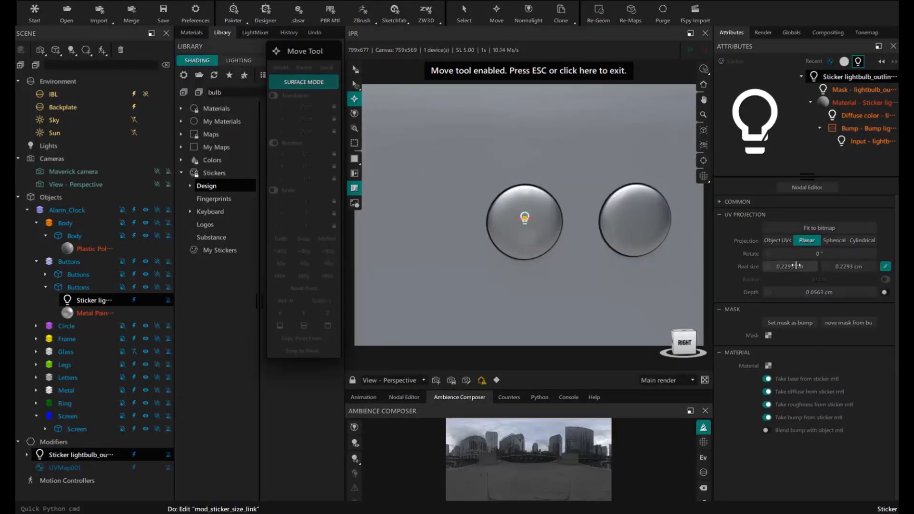
left_click(793, 267)
type("1")
key("Return")
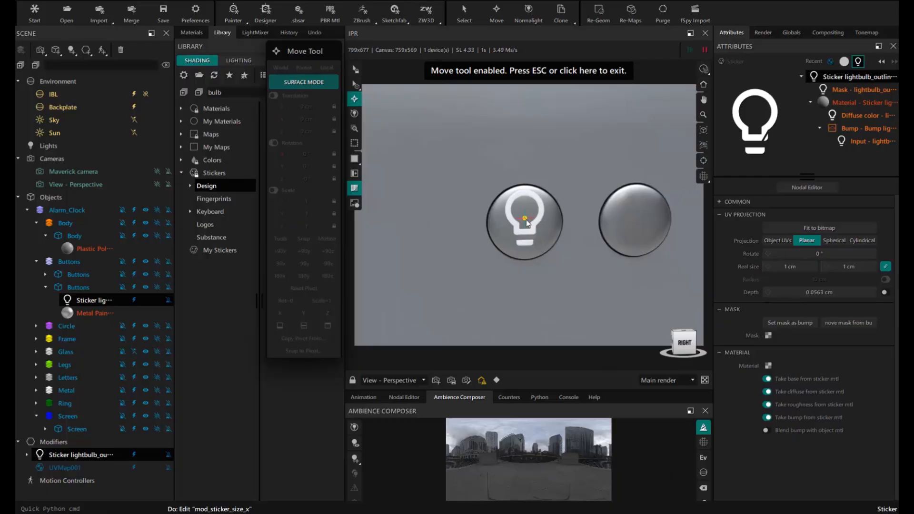
left_click_drag(526, 222, 526, 225)
key("Escape")
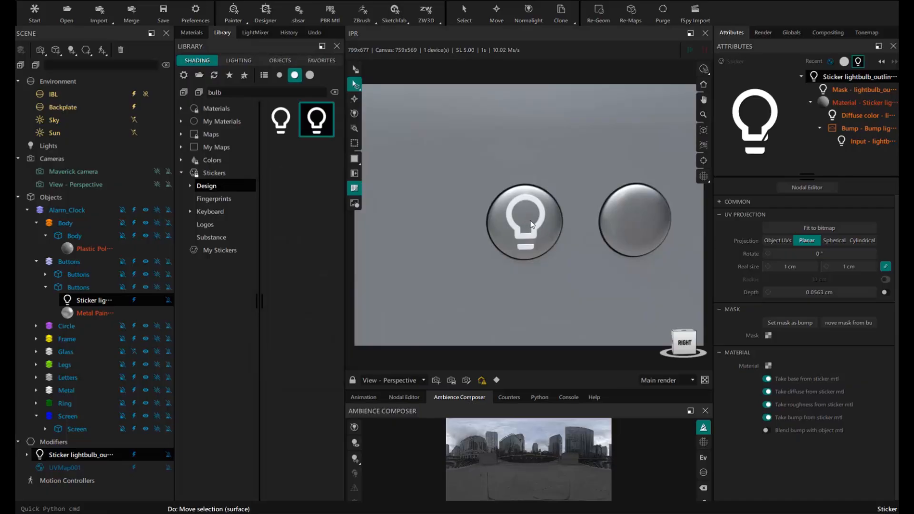
- Convert the lightbulb sticker's material to Plastic with Diffuse Weight 0.02
left_click(845, 105)
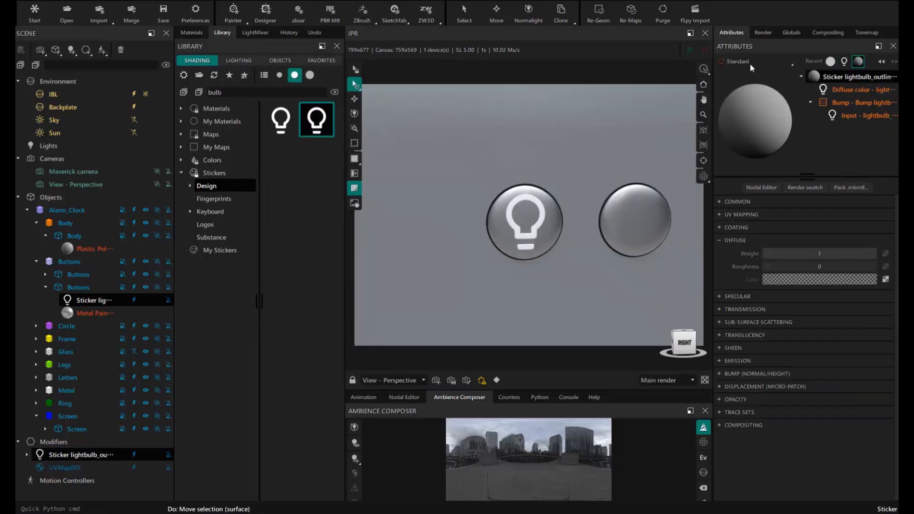
left_click(746, 62)
mouse_move(730, 92)
left_click(774, 203)
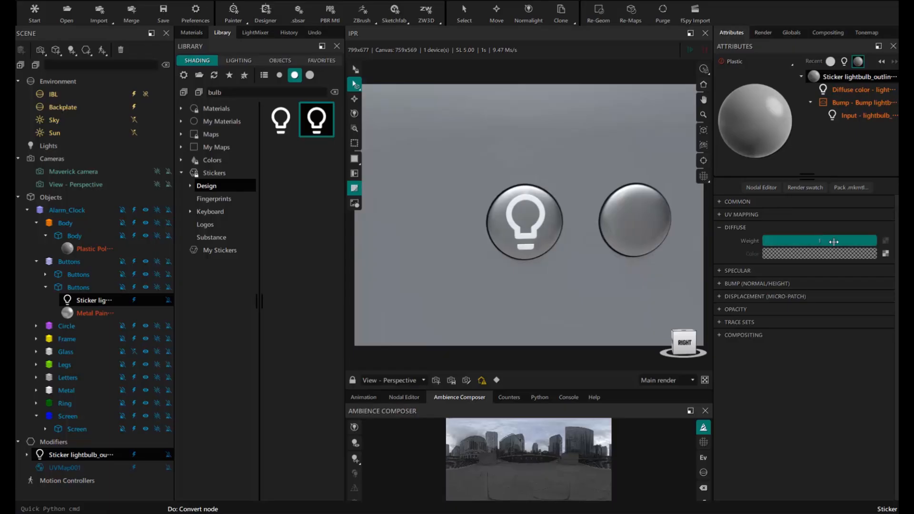
left_click_drag(833, 241, 763, 242)
left_click_drag(874, 240, 877, 240)
middle_click_drag(511, 244, 533, 241)
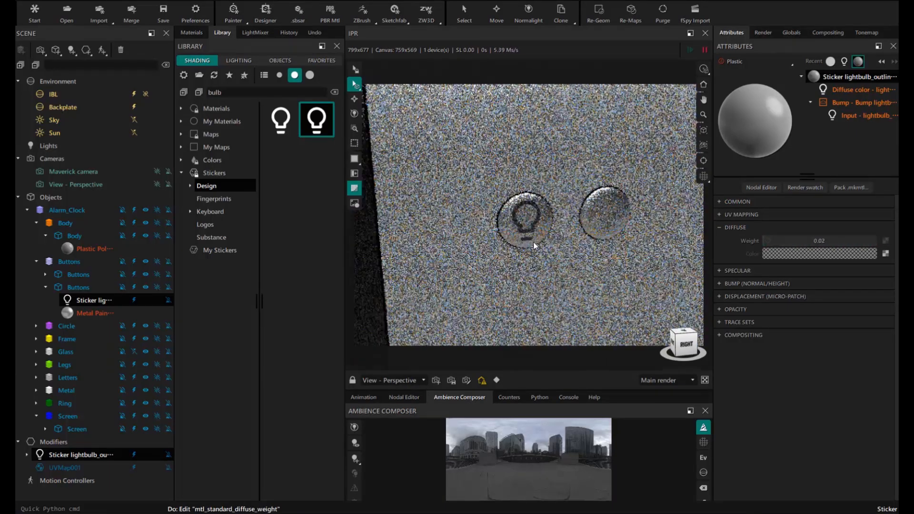
- Search stickers for 'eco', open the device category, and apply the alarm sticker to the right button
left_click_drag(228, 93, 187, 92)
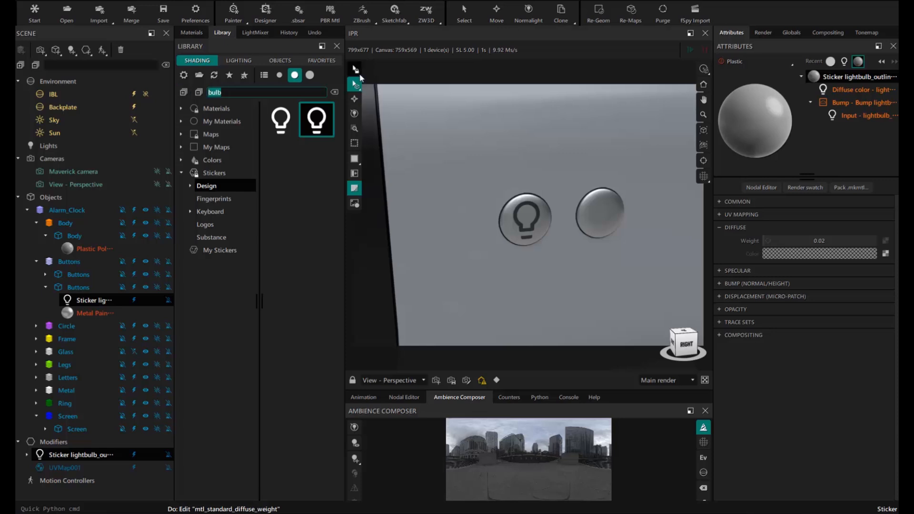
type("eco")
left_click(215, 199)
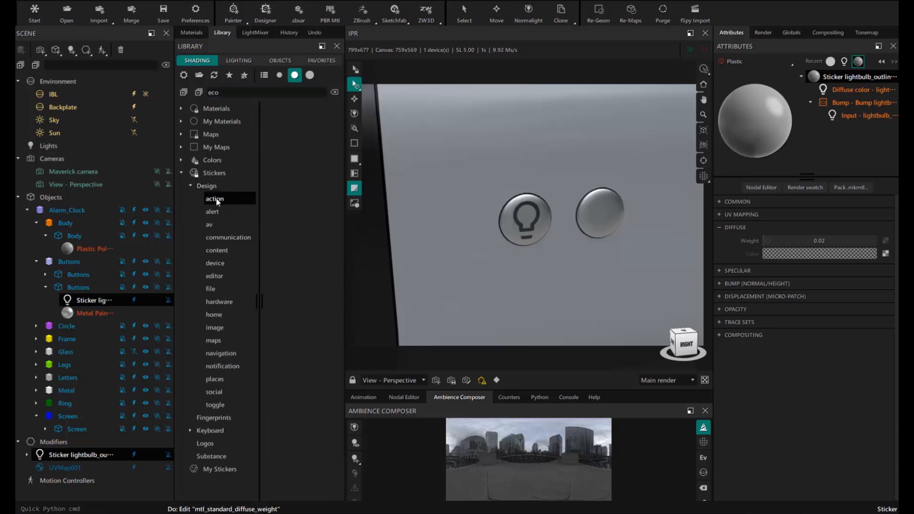
left_click(226, 262)
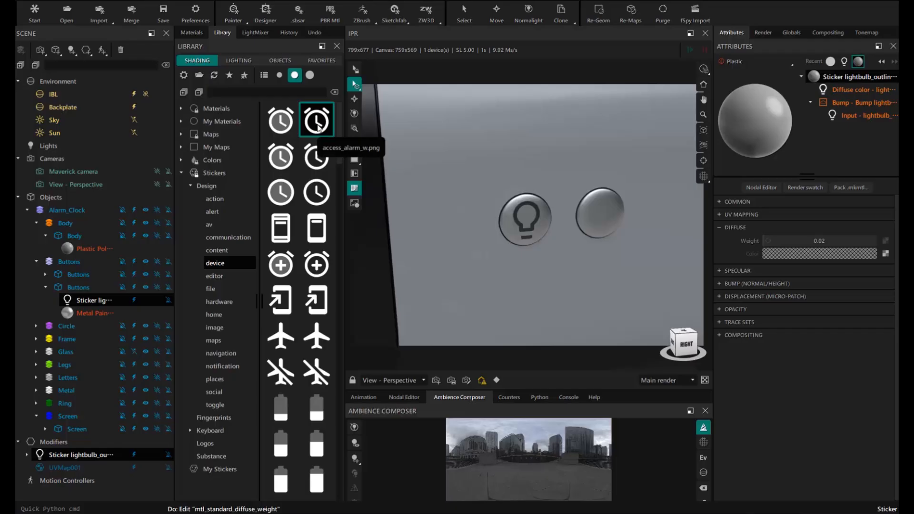
left_click_drag(318, 126, 600, 214)
key("f")
- Set the alarm sticker's linked real size to 1 cm and nudge it on the button
scroll(536, 228, "up", 6)
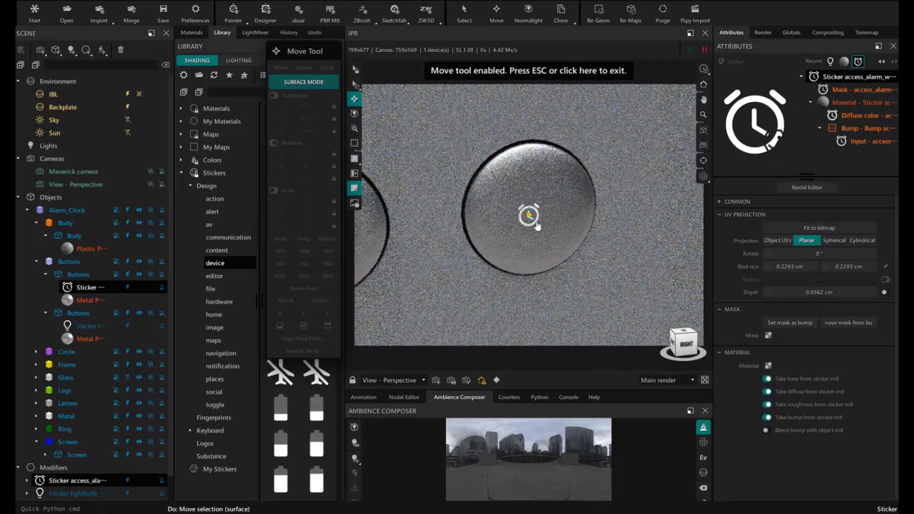
left_click(885, 266)
double_click(789, 266)
type("1")
key("Return")
left_click(684, 343)
left_click_drag(529, 215, 532, 214)
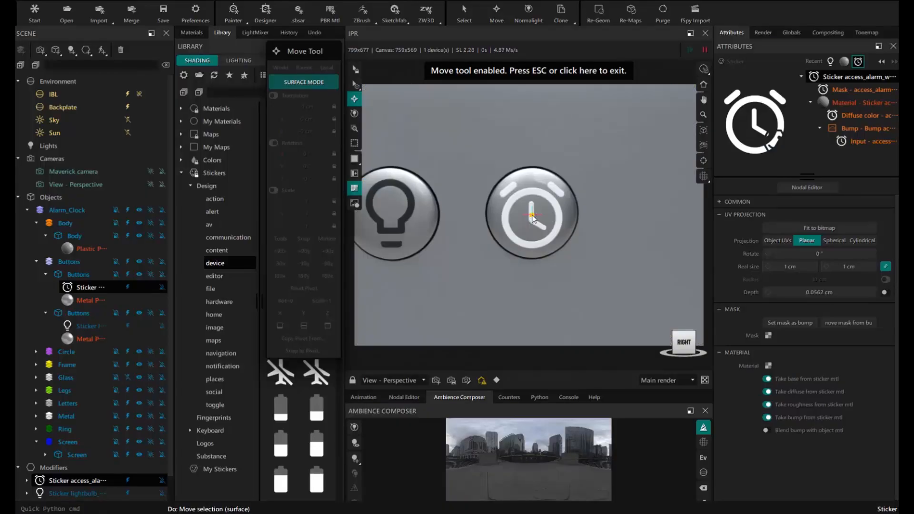
left_click(538, 72)
- Convert the alarm sticker's material to Plastic with Diffuse Weight 0.02
left_click(849, 101)
left_click(746, 62)
mouse_move(740, 89)
left_click(781, 194)
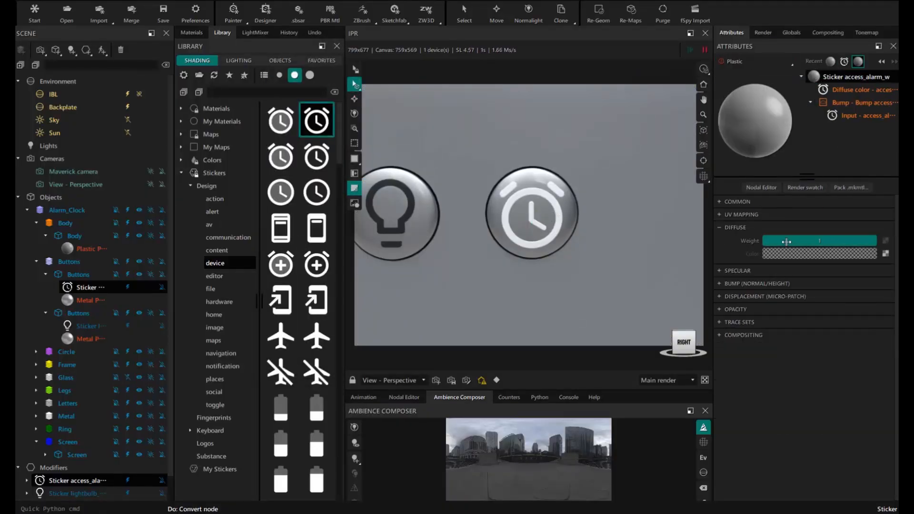
left_click_drag(786, 242, 764, 241)
scroll(585, 215, "down", 5)
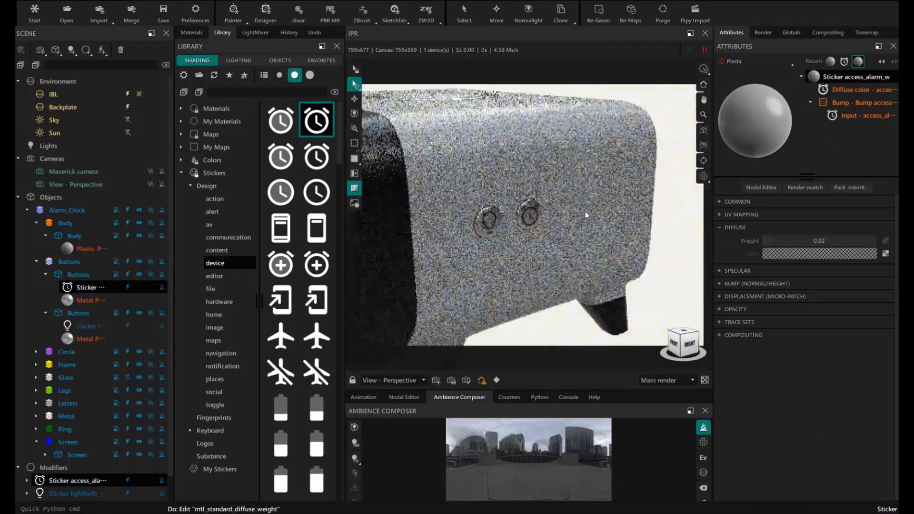
middle_click_drag(585, 215, 640, 240)
middle_click_drag(390, 147, 504, 210)
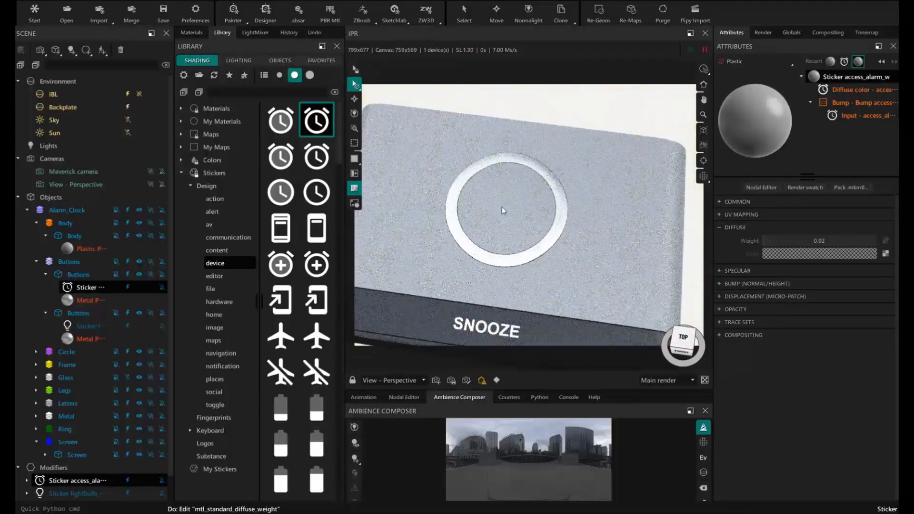
scroll(503, 211, "down", 1)
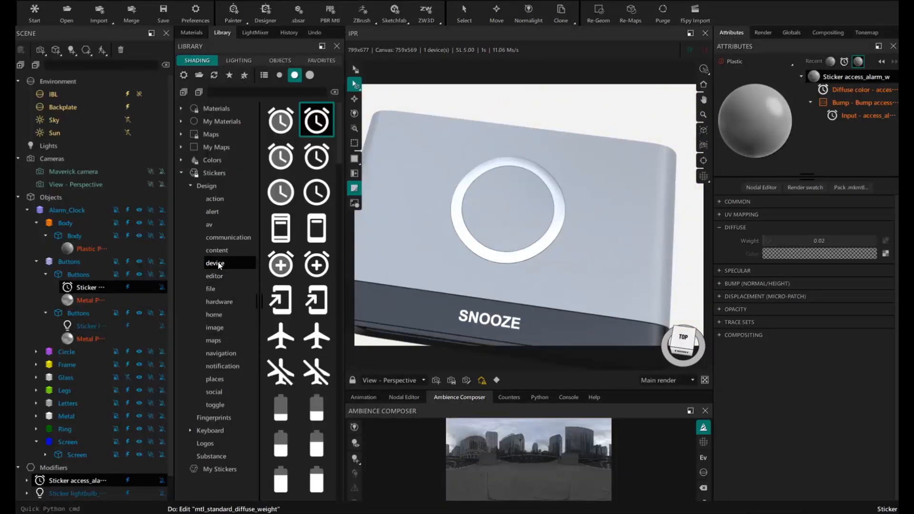
- Apply the wifi-tethering sticker to the top ring and link its width and height
scroll(279, 188, "down", 15)
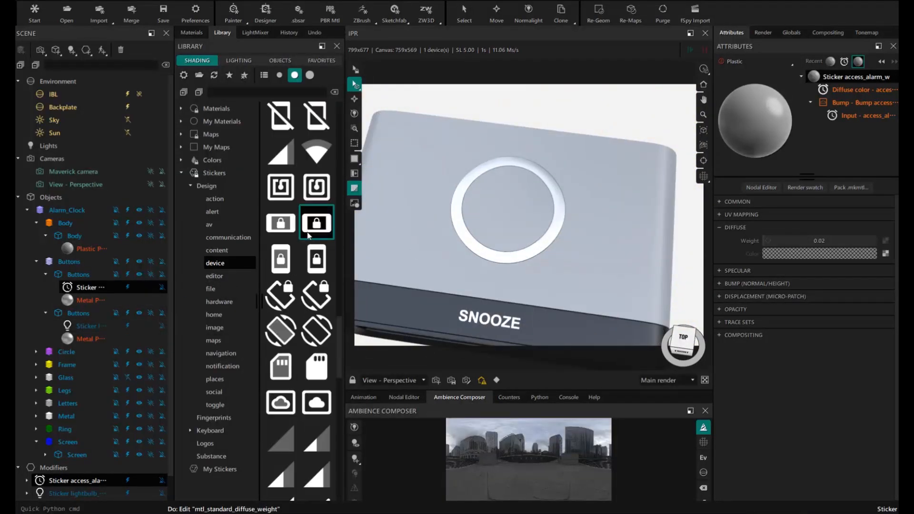
scroll(308, 235, "down", 10)
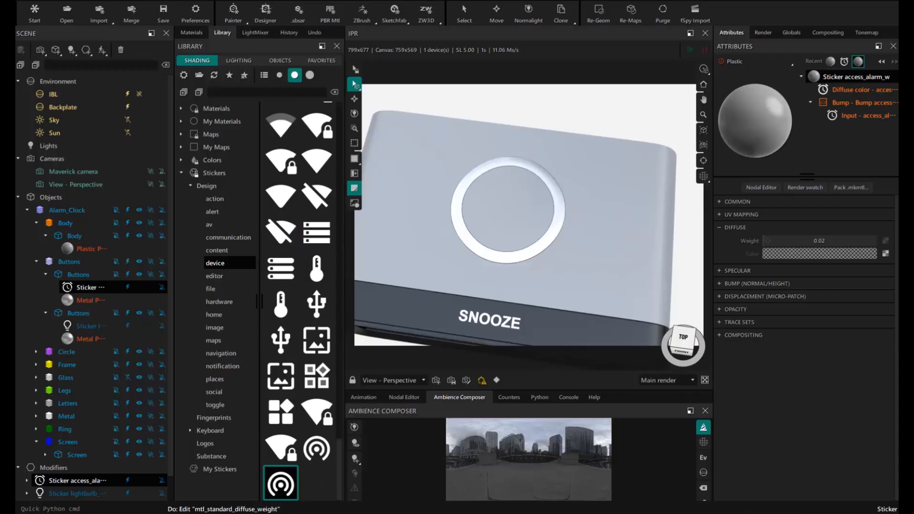
left_click_drag(287, 491, 509, 210)
scroll(509, 210, "up", 5)
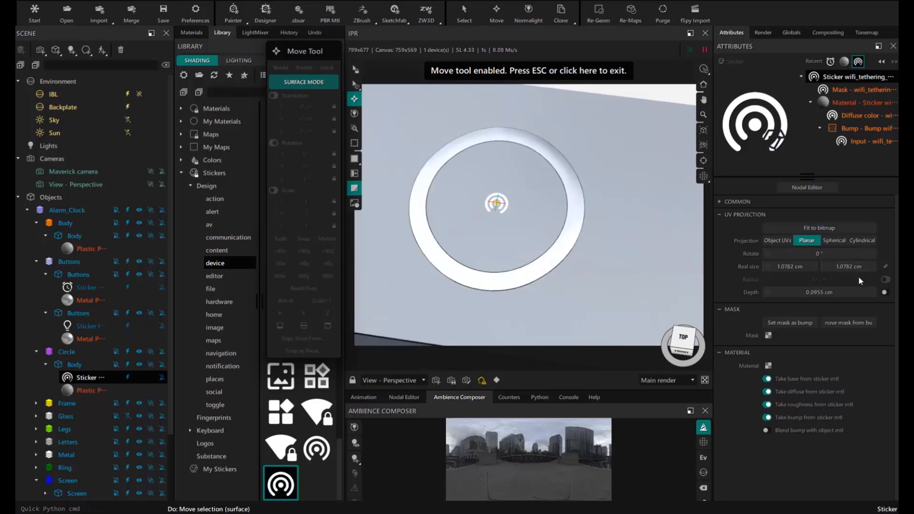
left_click(883, 268)
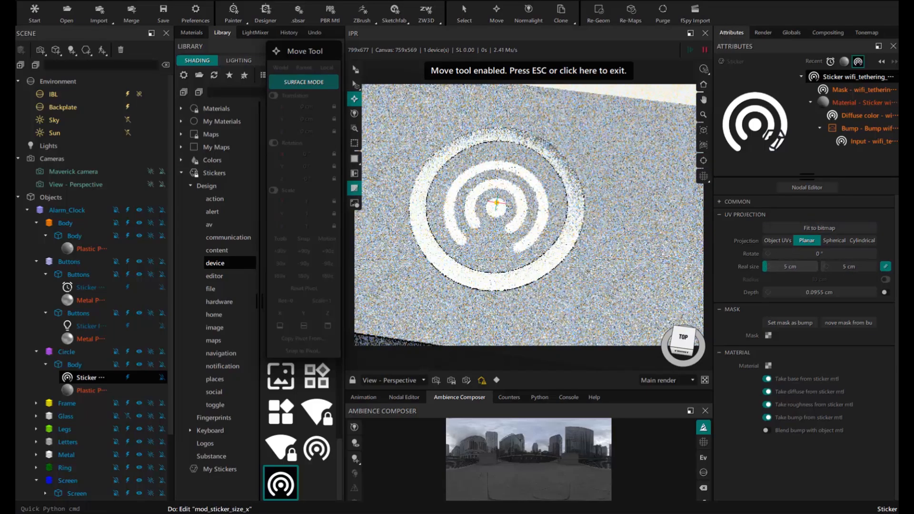
- Turn off surface-following and shift the wifi sticker upward on the ring
mouse_move(497, 209)
left_mouse_down()
mouse_move(499, 197)
mouse_move(494, 204)
mouse_move(505, 213)
left_mouse_up()
scroll(493, 219, "down", 3)
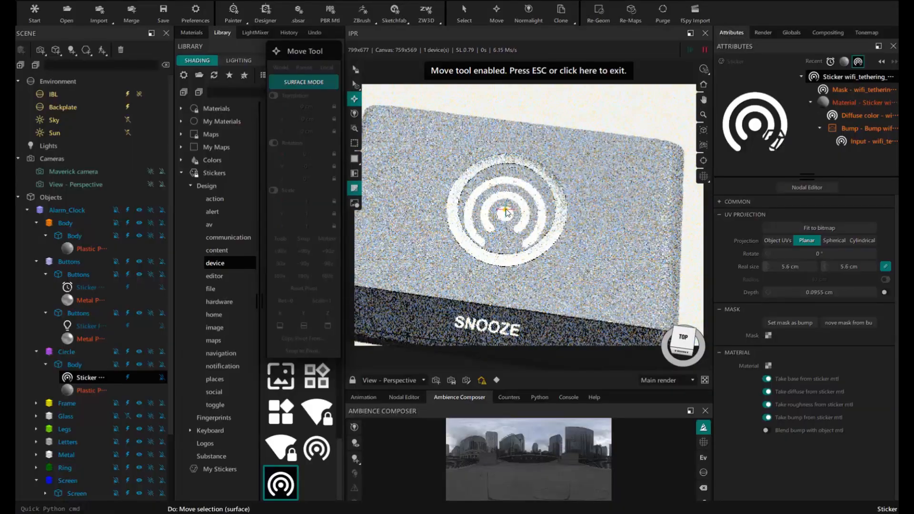
left_click(319, 87)
key("w")
left_click_drag(508, 185, 510, 181)
key("e")
left_click_drag(521, 245, 527, 250)
key("ctrl+z")
left_click(527, 71)
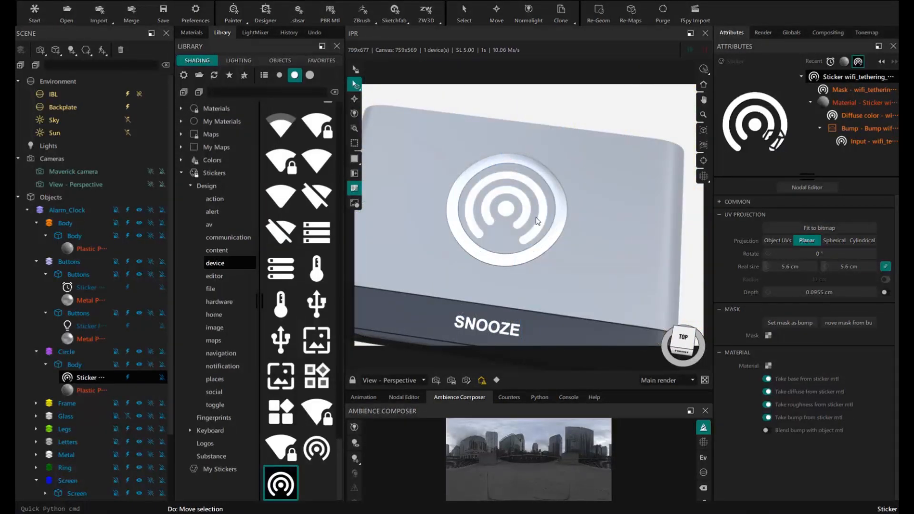
scroll(536, 217, "down", 3)
middle_click_drag(535, 217, 517, 174)
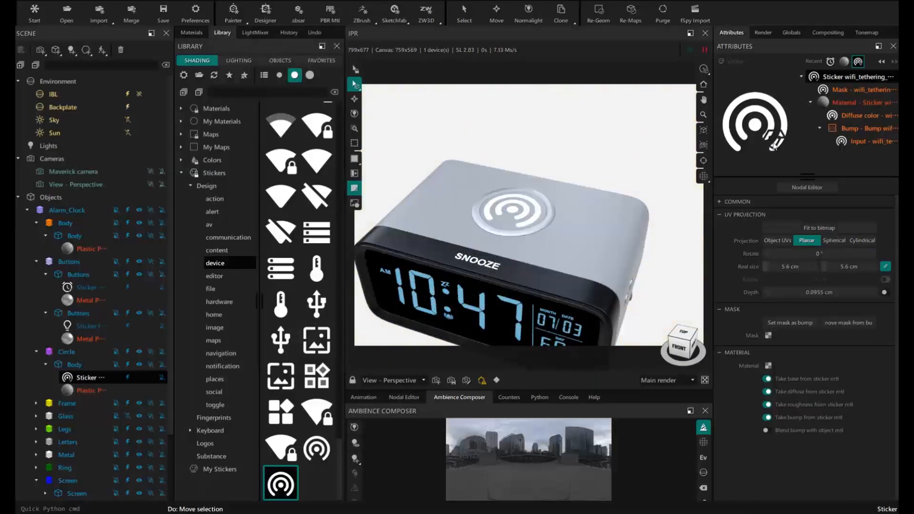
- Convert the wifi sticker's material to Plastic with Diffuse Weight 0.06
left_click(853, 102)
left_click(750, 62)
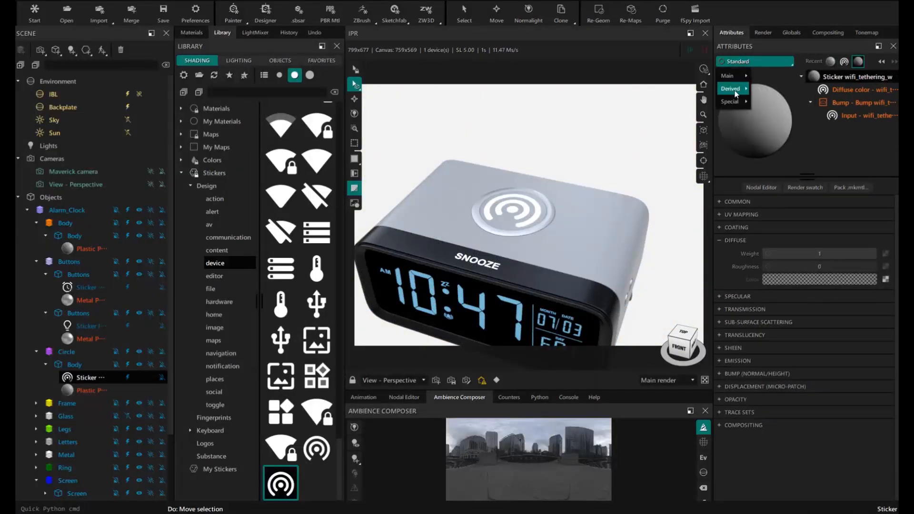
mouse_move(736, 93)
left_click(784, 200)
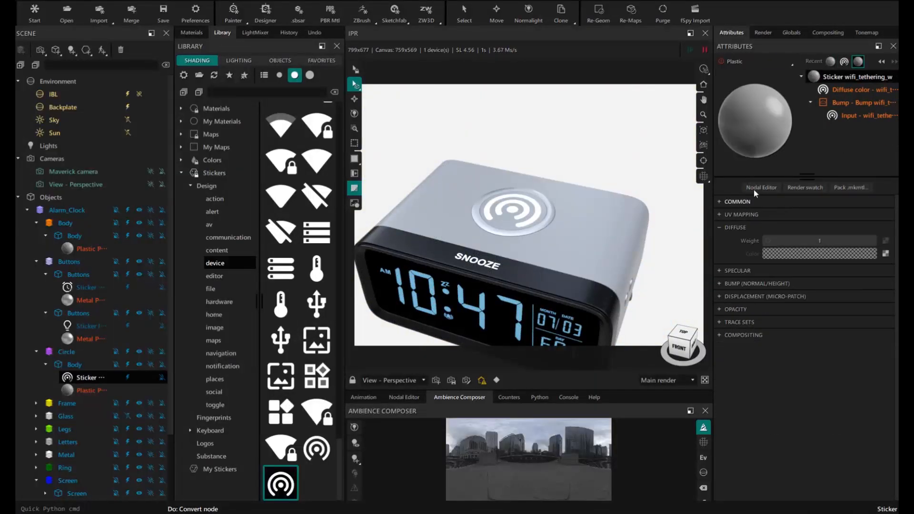
middle_click_drag(571, 190, 569, 195)
left_click_drag(856, 241, 769, 241)
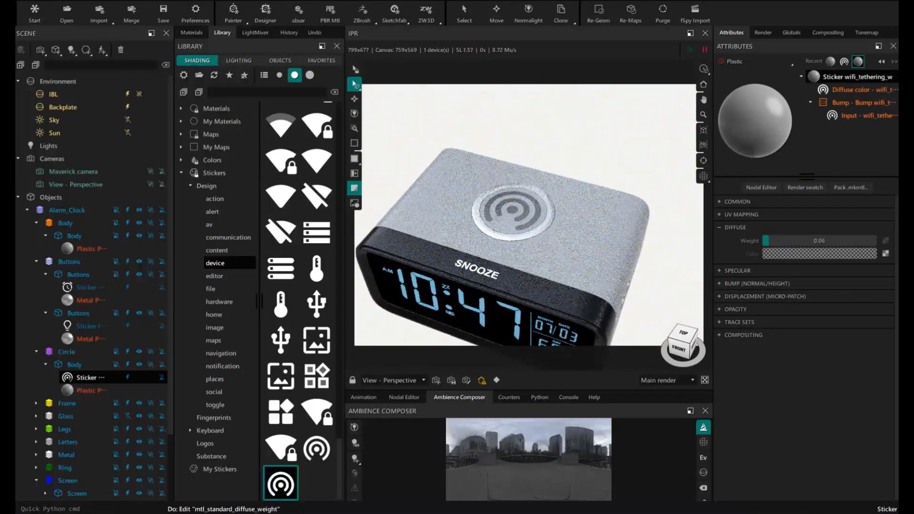
middle_click_drag(504, 227, 487, 220)
scroll(490, 229, "down", 4)
middle_click_drag(495, 267, 545, 267)
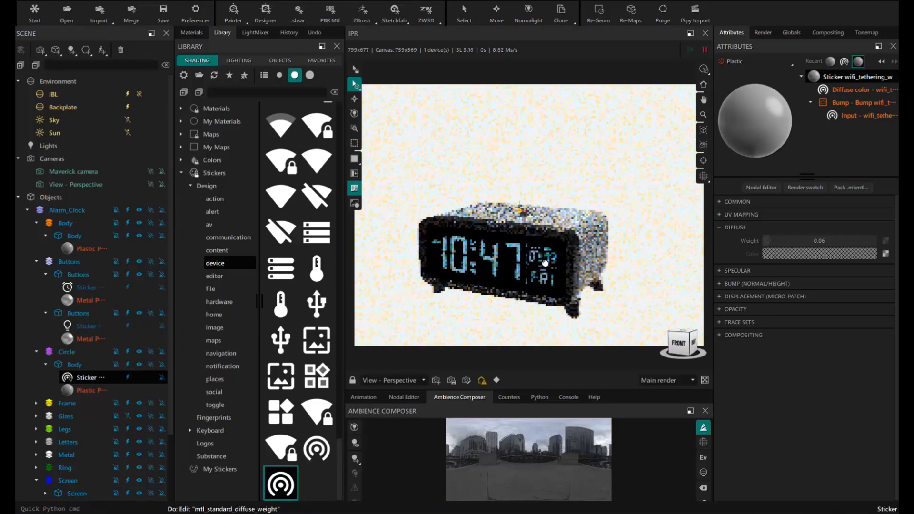
scroll(545, 267, "down", 2)
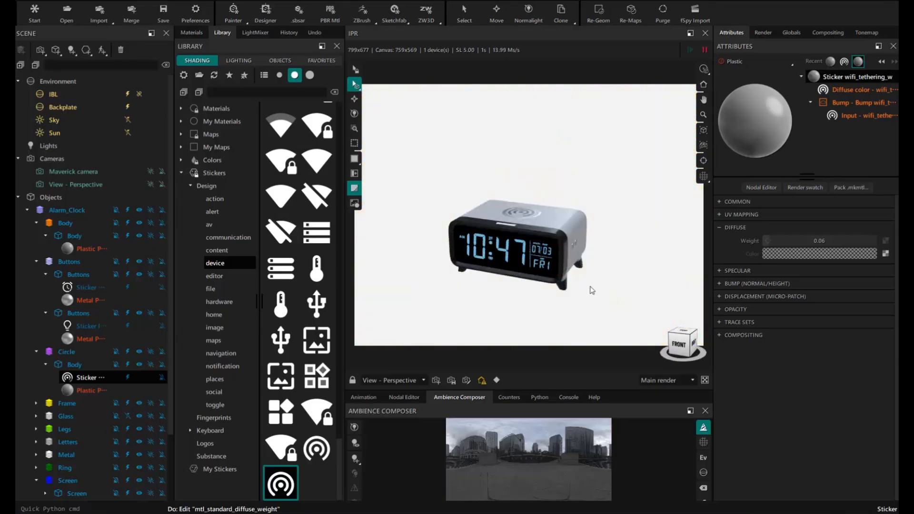
- Purge the 10 unused materials and maps from the scene
left_click(192, 32)
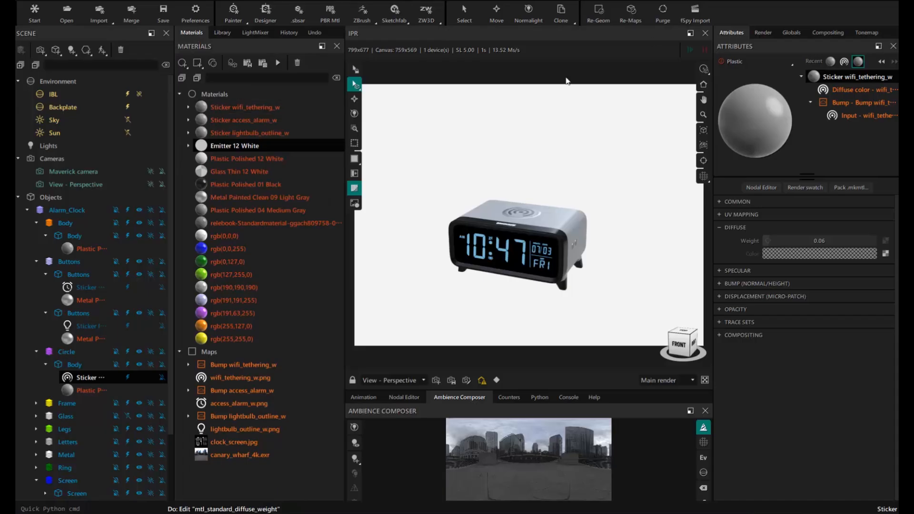
left_click(662, 13)
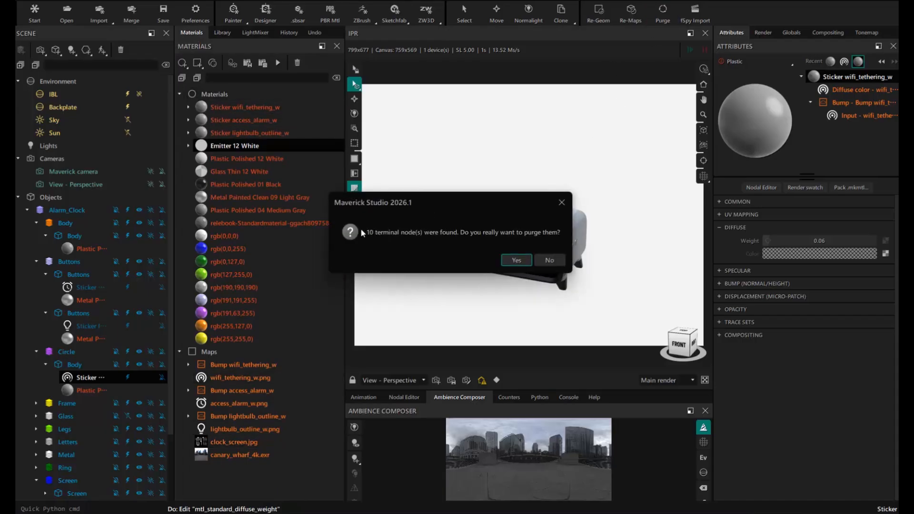
left_click(515, 261)
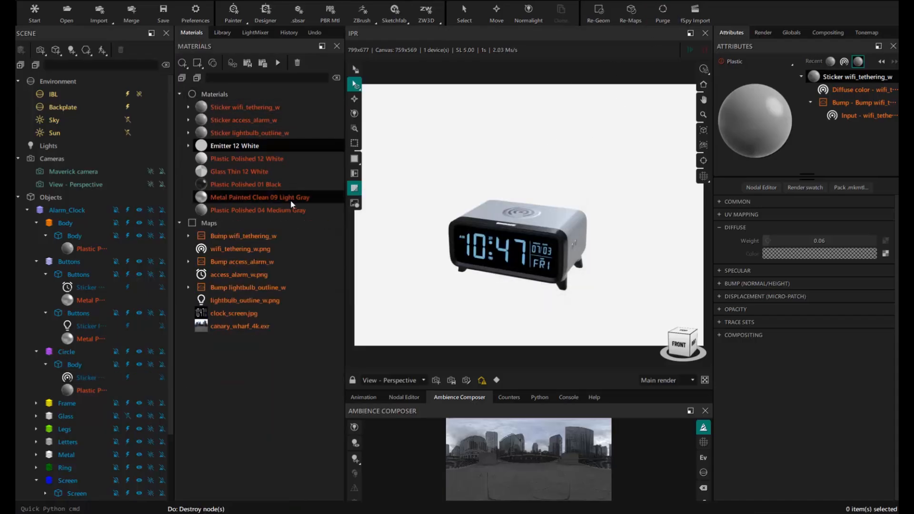
- Collapse the Alarm_Clock tree and save the scene under a new name
left_click(27, 210)
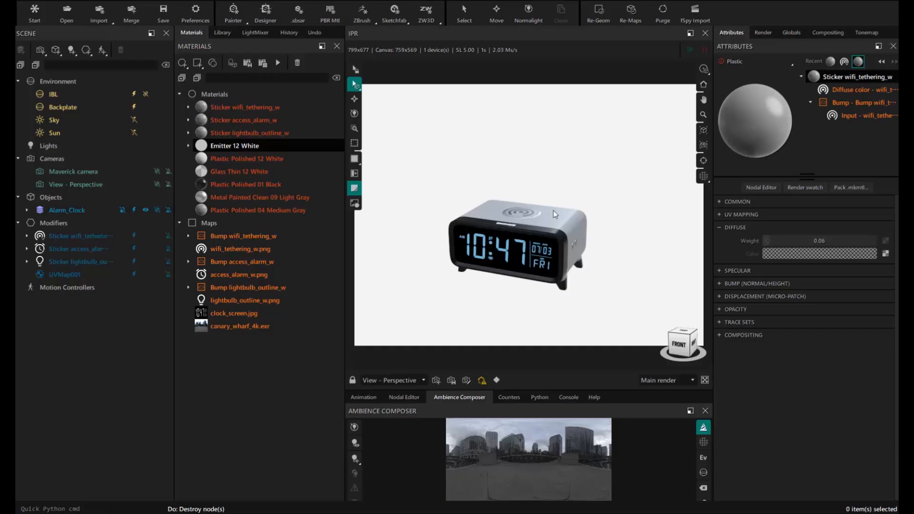
mouse_move(544, 223)
middle_mouse_down()
mouse_move(557, 200)
mouse_move(552, 209)
middle_mouse_up()
scroll(552, 209, "up", 1)
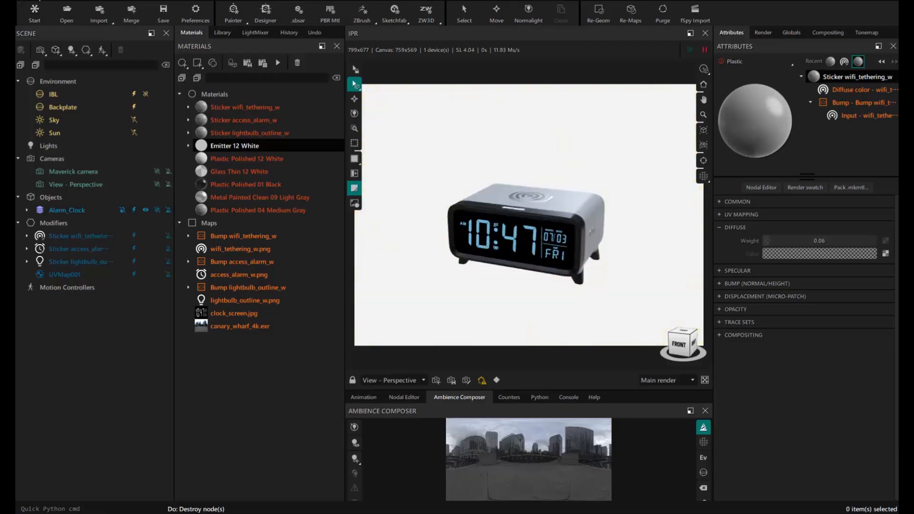
left_click(43, 1)
left_click(71, 116)
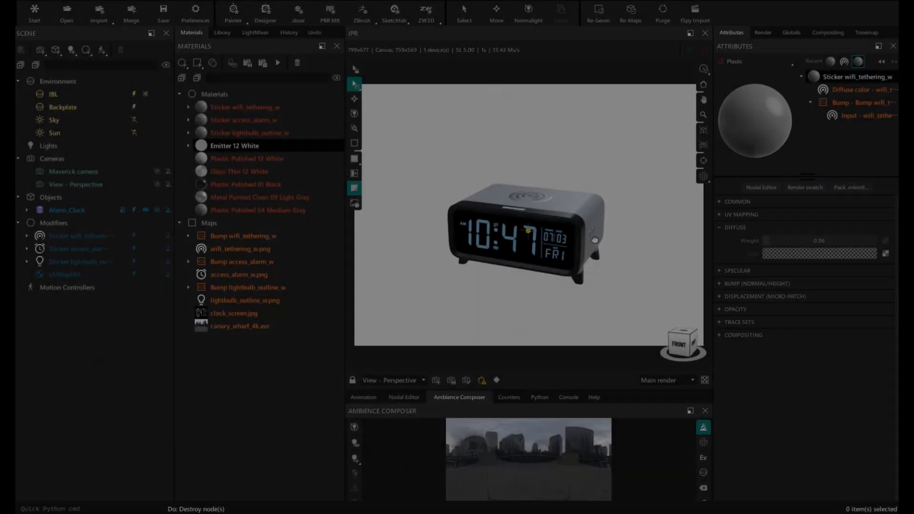
middle_click_drag(593, 244, 542, 244)
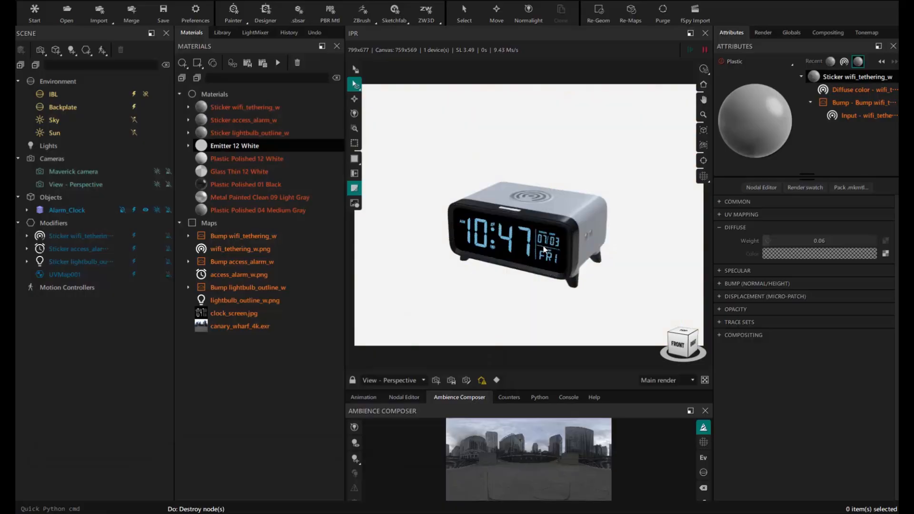
- Load the TableA fSpy project into the fSpy camera import
left_click(696, 20)
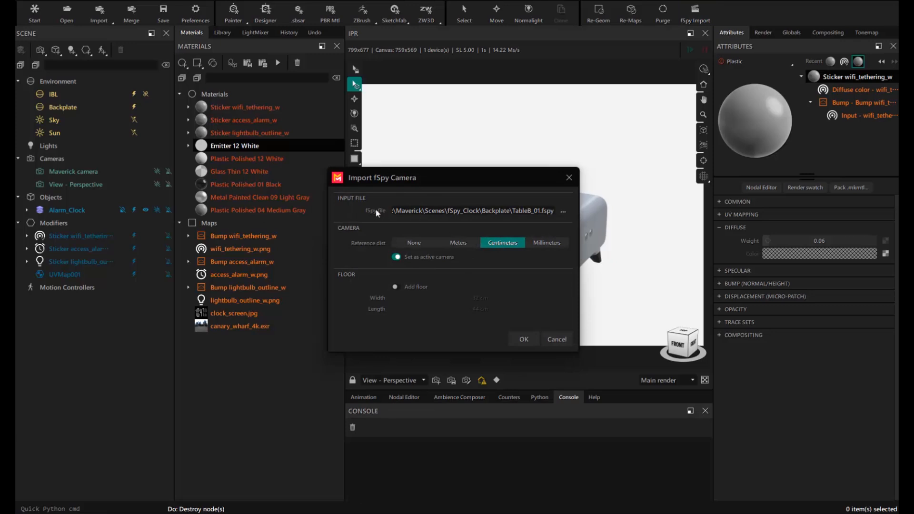
left_click(562, 212)
left_click(410, 236)
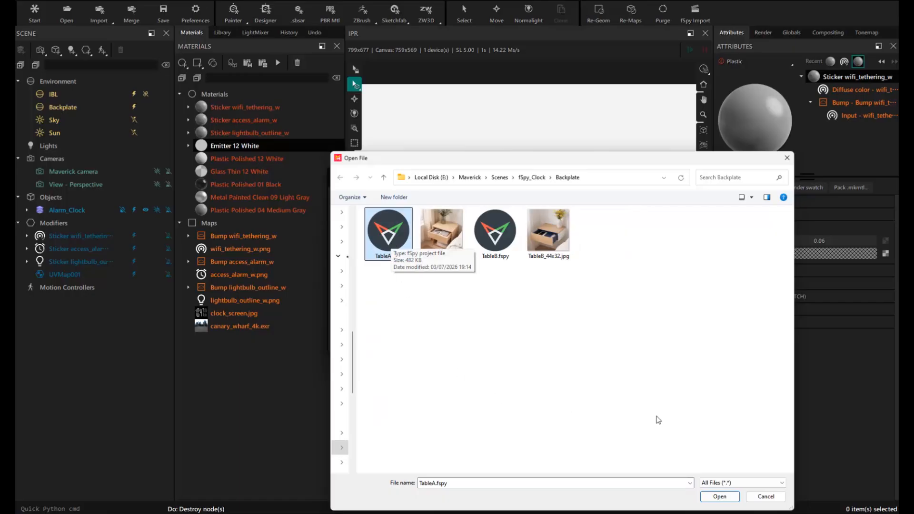
left_click(719, 496)
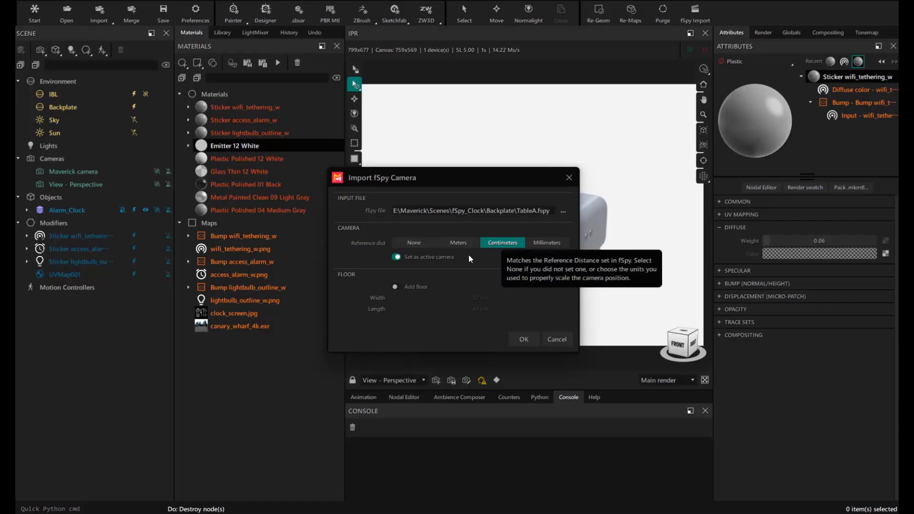
- Add a 46 cm long, 38 cm wide floor plane and import the TableA camera
left_click(395, 287)
left_click(480, 310)
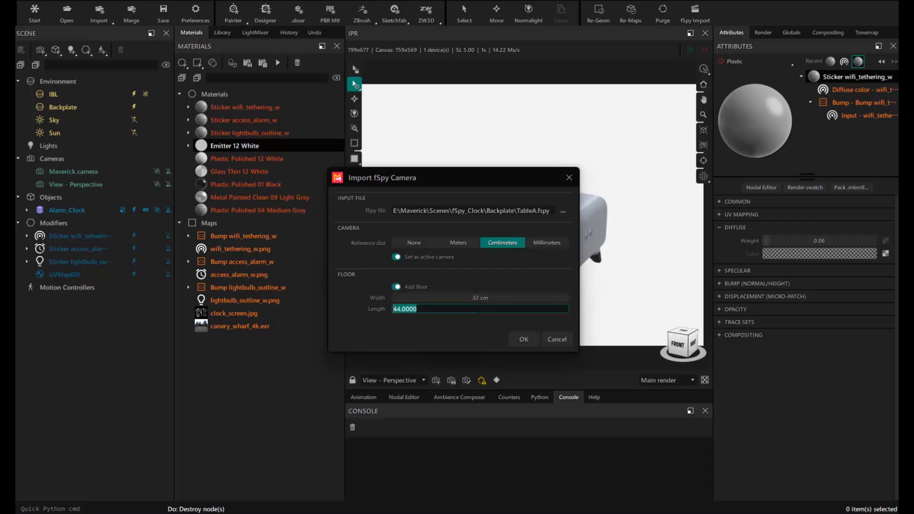
type("46")
key("Return")
left_click(480, 298)
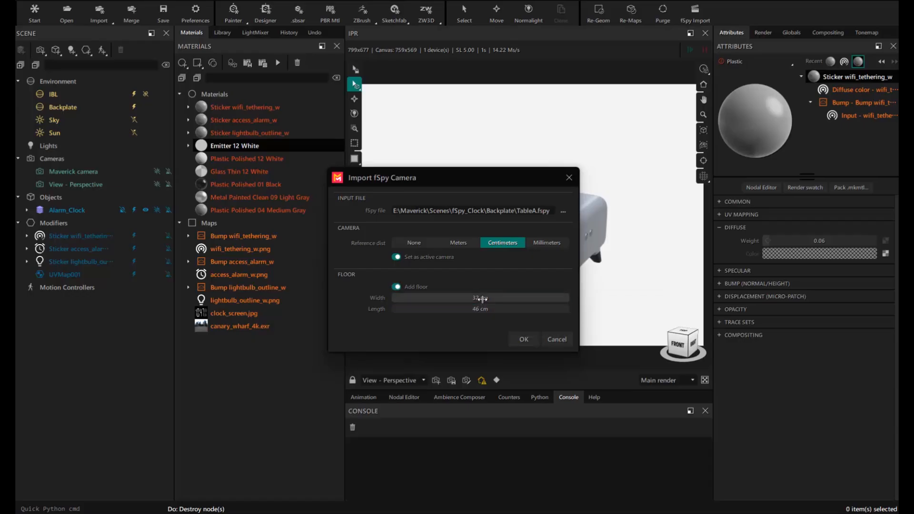
type("38")
key("Return")
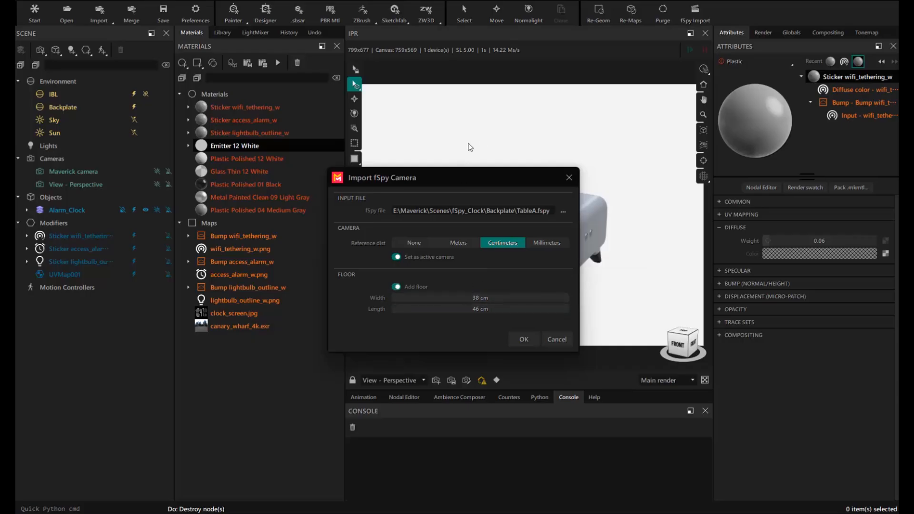
left_click_drag(465, 173, 473, 163)
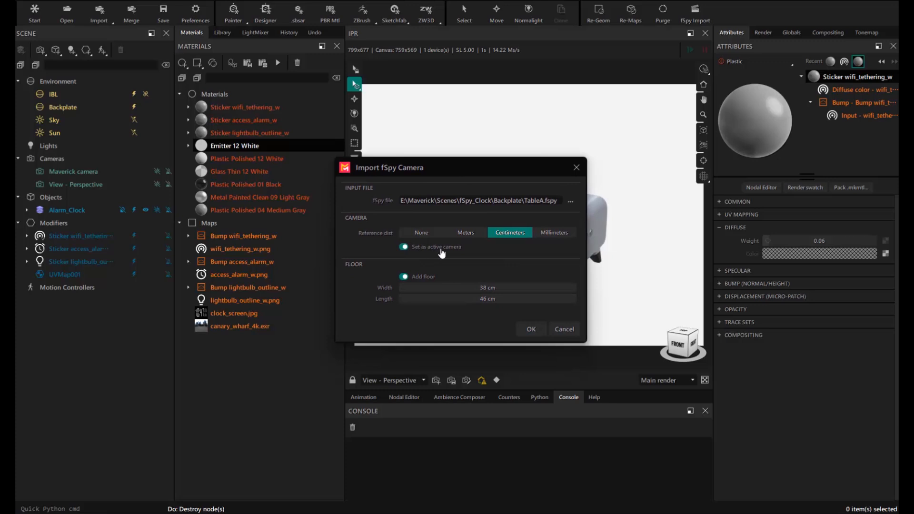
left_click(530, 330)
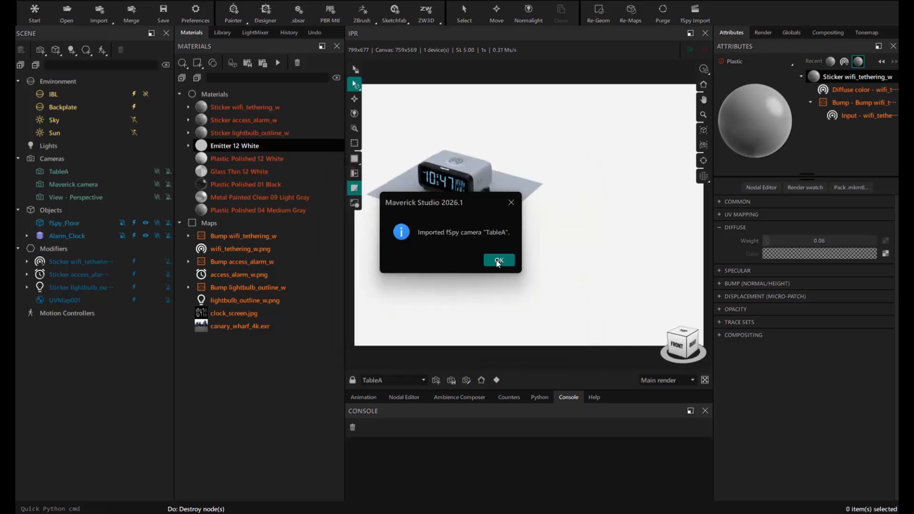
left_click(497, 262)
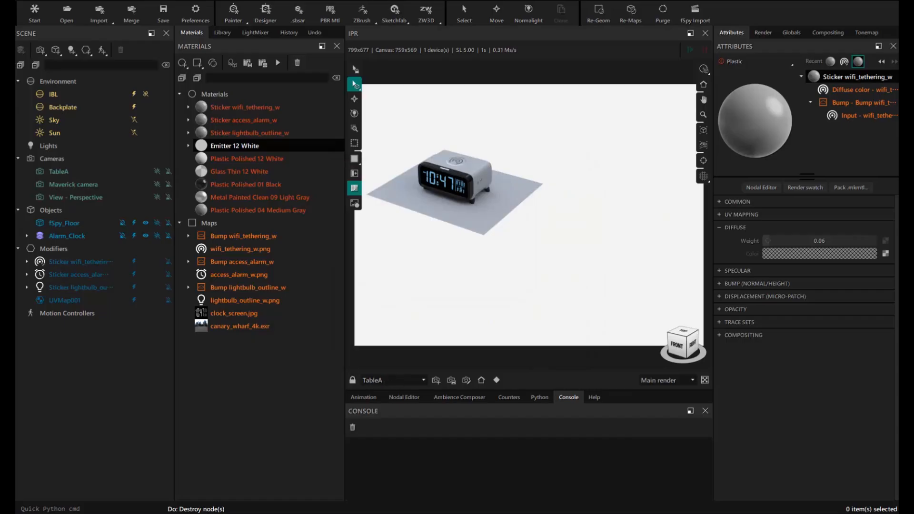
- Set TableA_46x38.jpg as the backplate and match the render resolution to it
left_click_drag(754, 121, 545, 126)
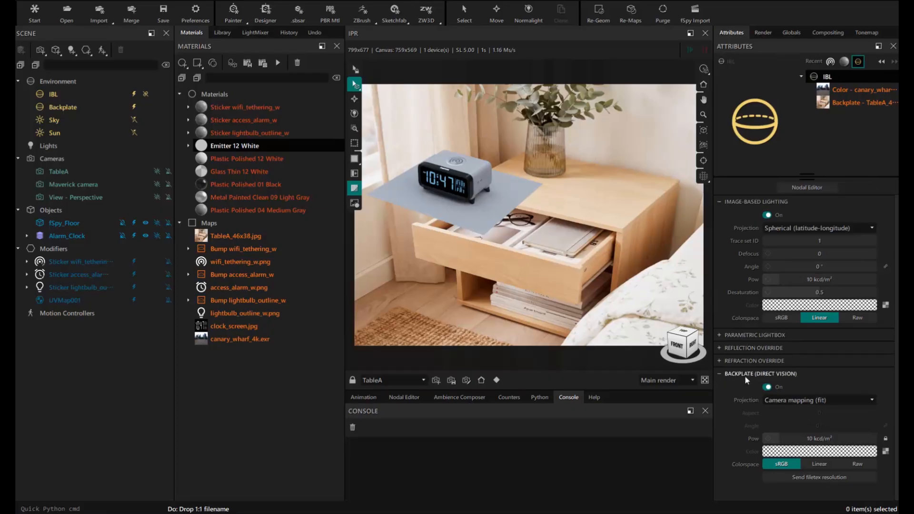
left_click(50, 93)
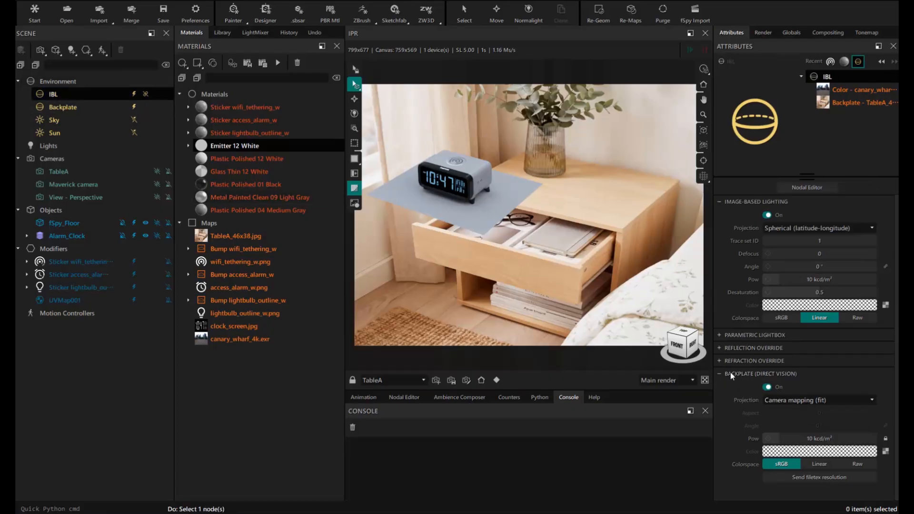
left_click(807, 478)
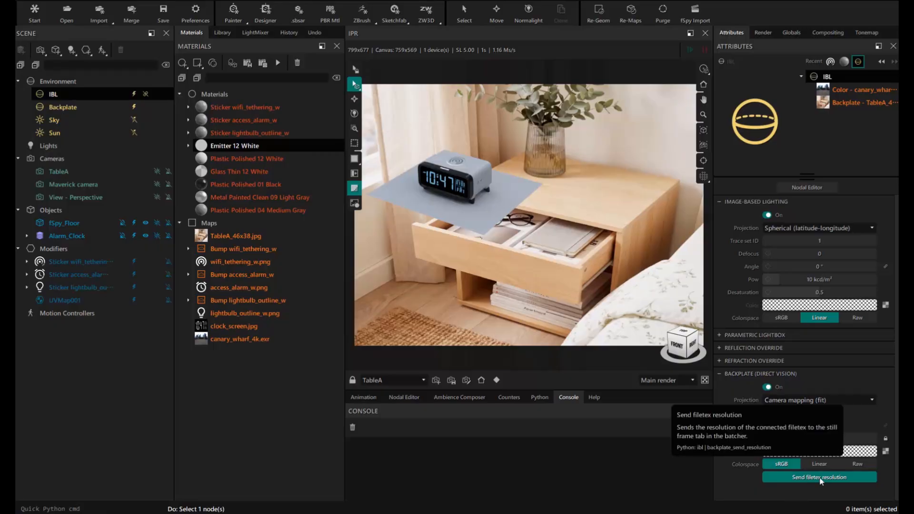
left_click(820, 478)
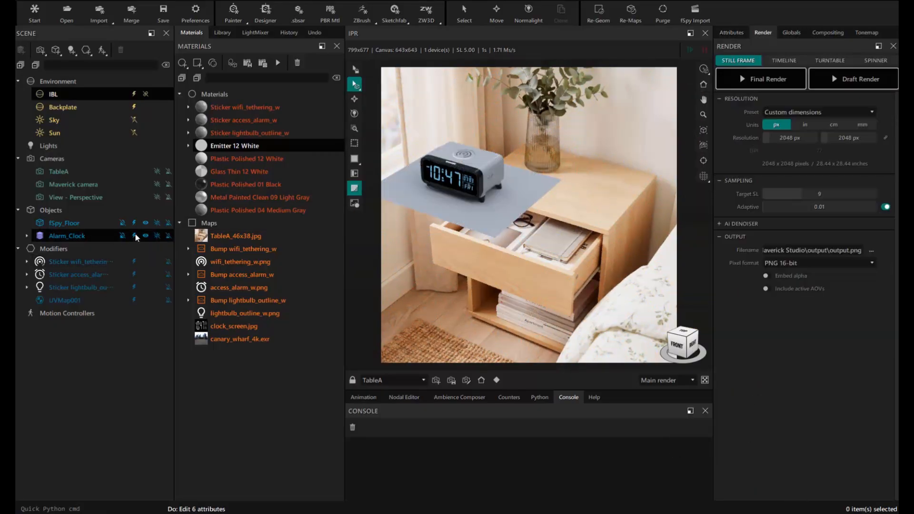
- Move fSpy_Floor onto the nightstand top in camera view and unhide Alarm_Clock
left_click(475, 183)
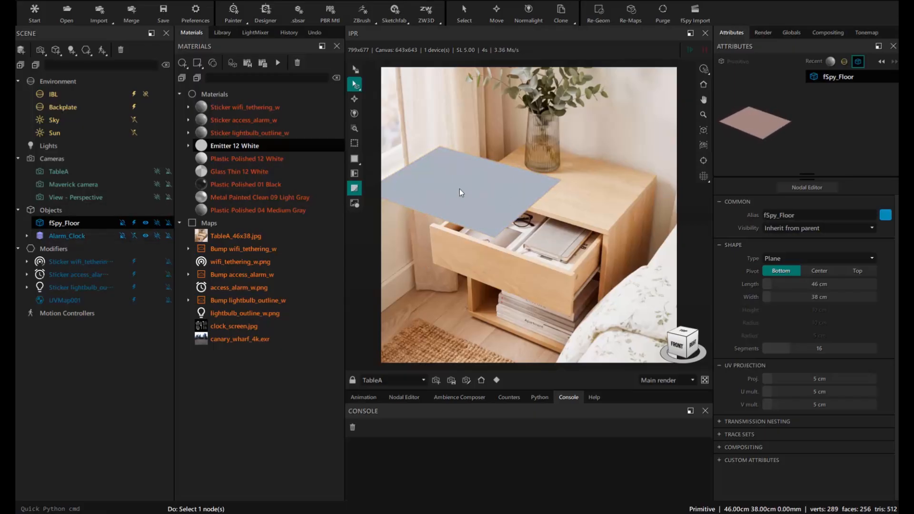
mouse_move(499, 251)
middle_mouse_down()
mouse_move(501, 190)
mouse_move(498, 241)
middle_mouse_up()
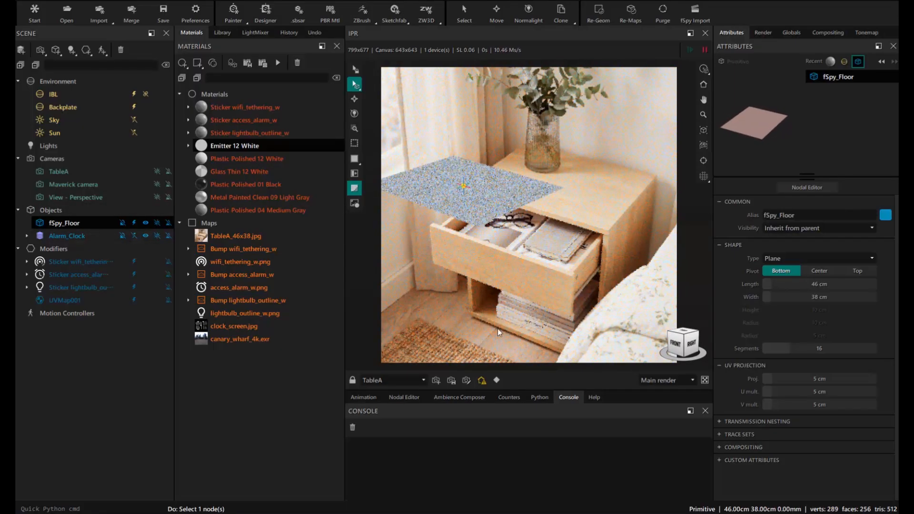
left_click(482, 380)
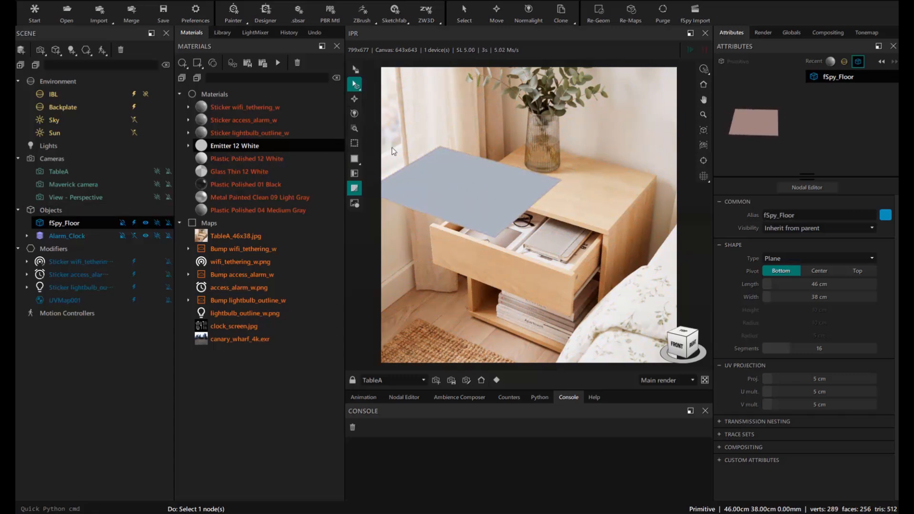
left_click(355, 99)
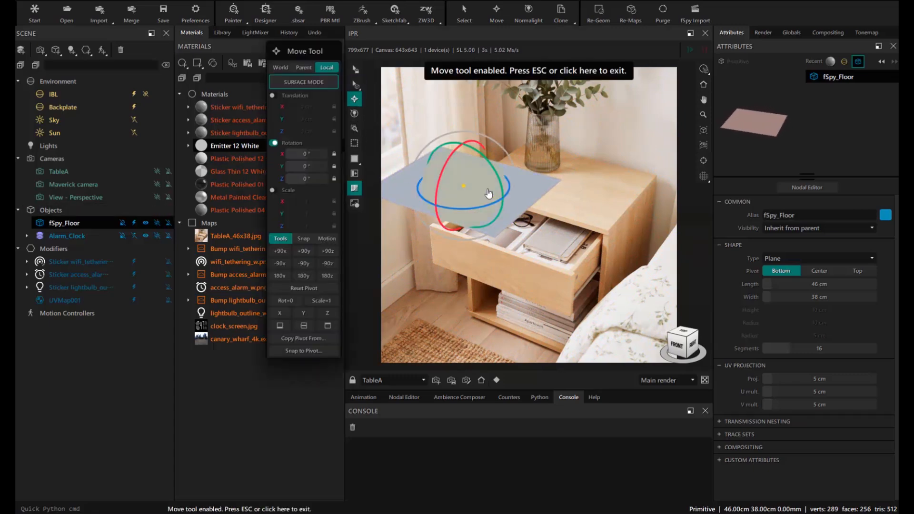
left_click_drag(491, 189, 588, 180)
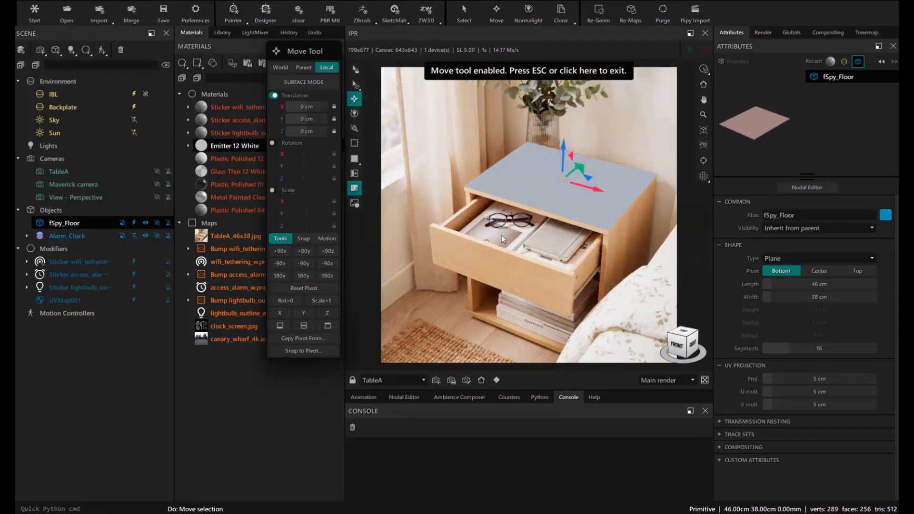
left_click(528, 76)
left_click(136, 234)
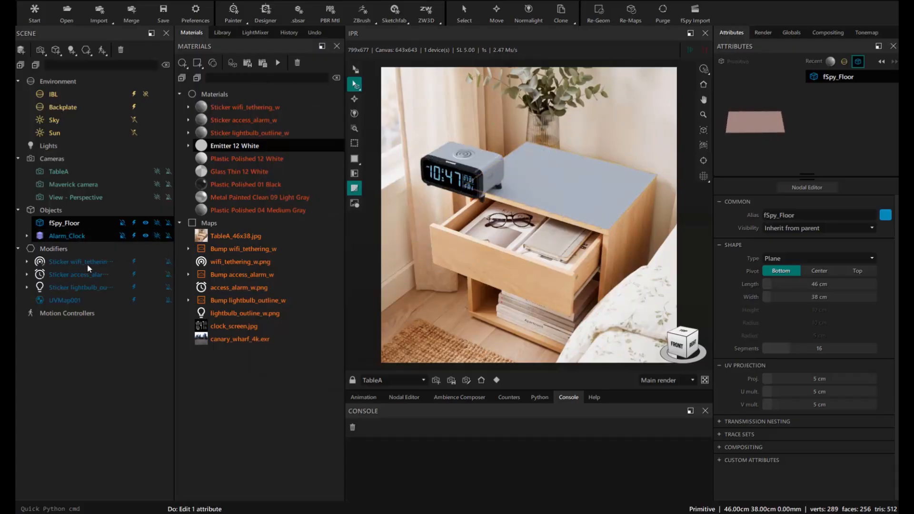
- Slide the alarm clock right across the nightstand top, trying a scale change and undoing it
left_click(65, 236)
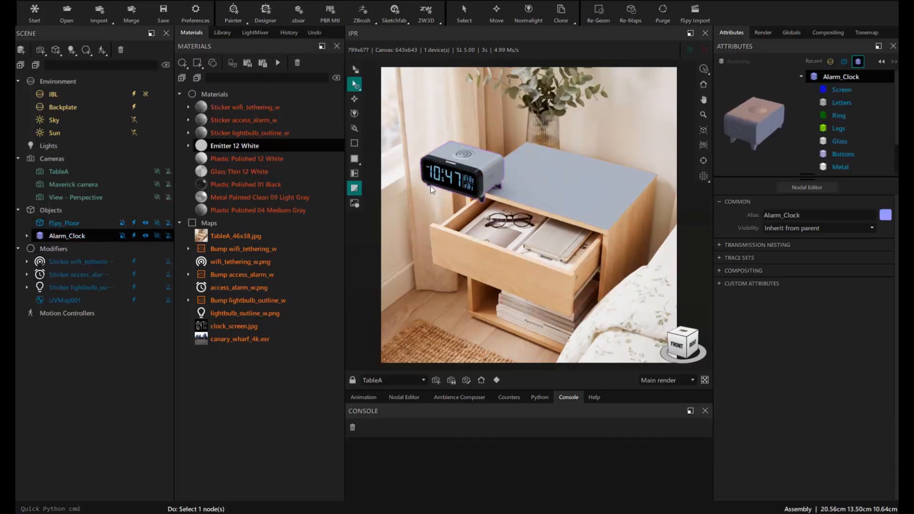
key("w")
left_click_drag(493, 190, 579, 192)
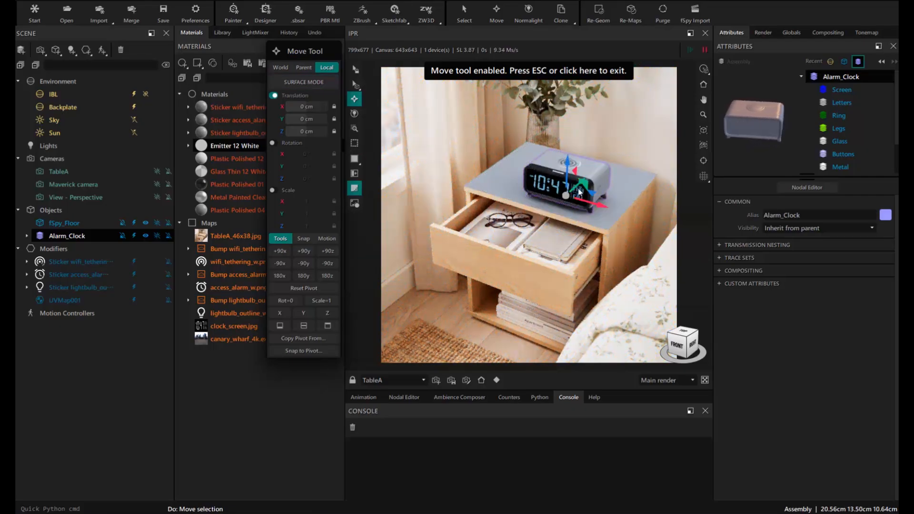
left_click(272, 191)
left_click_drag(568, 201, 568, 202)
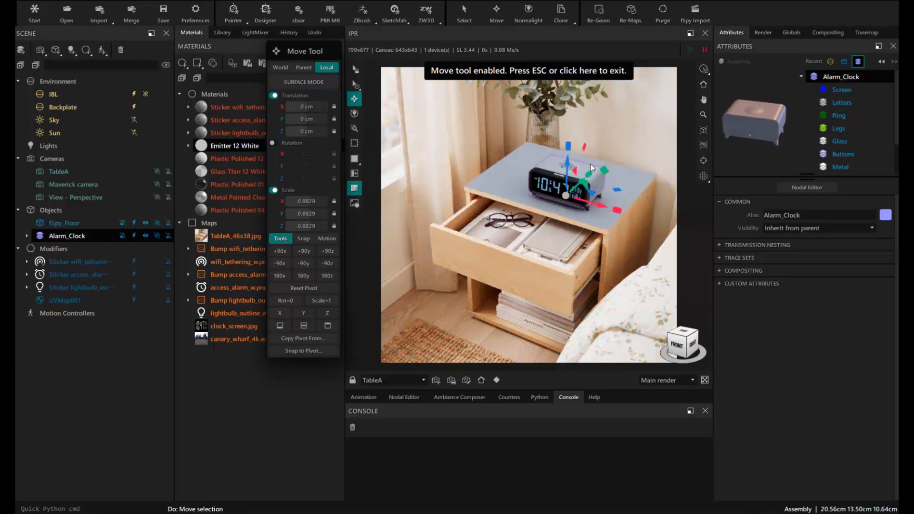
key("ctrl+z")
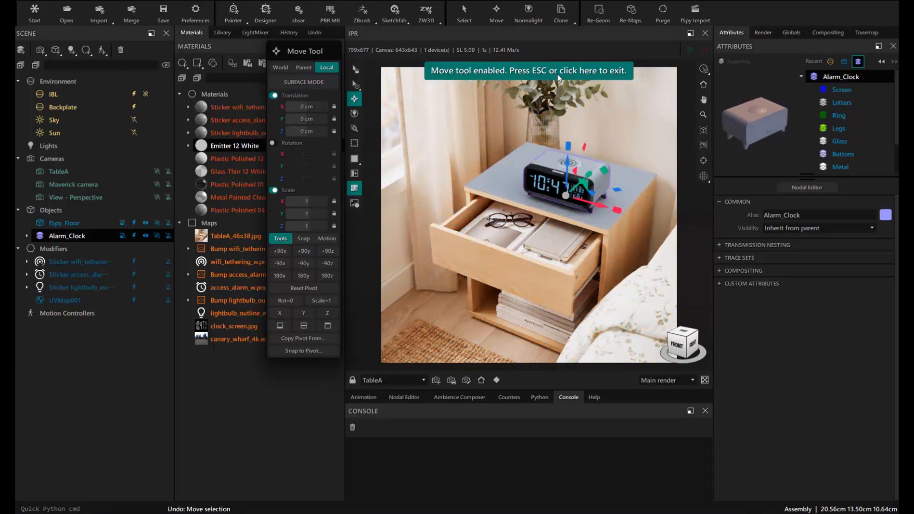
key("Escape")
left_click(182, 63)
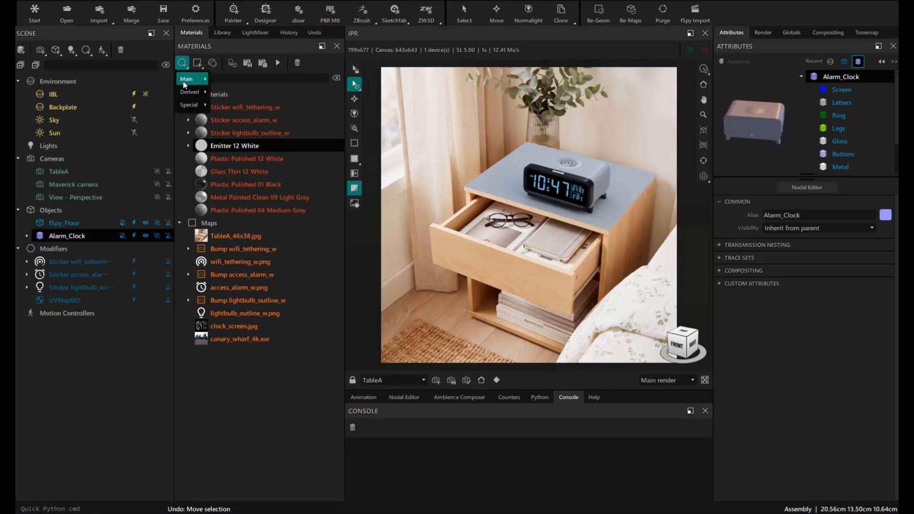
- Create a Shadow Catcher material named Floor and apply it to the floor plane
mouse_move(193, 79)
left_click(247, 105)
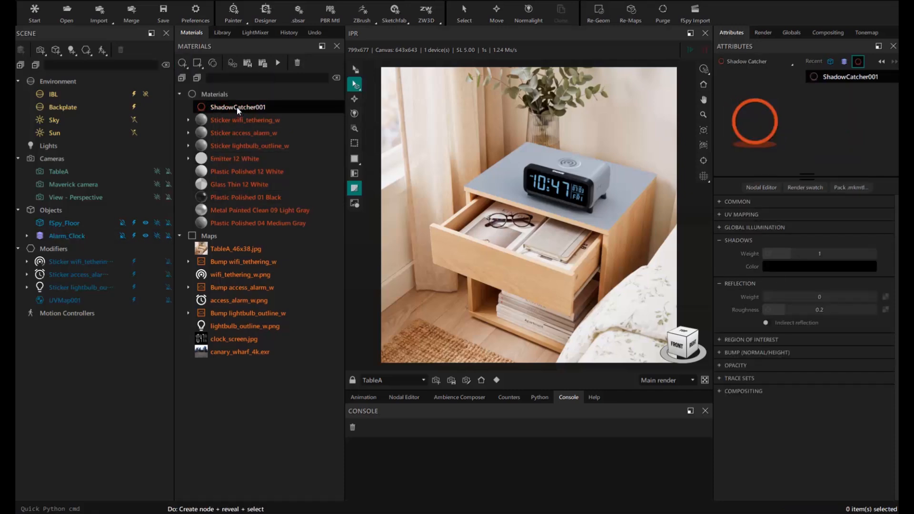
type("Floor")
key("Return")
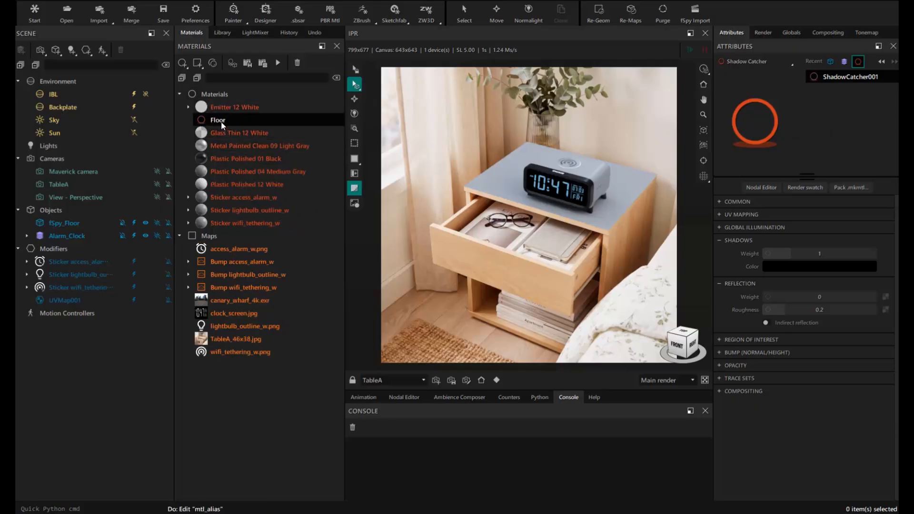
left_click_drag(221, 122, 490, 183)
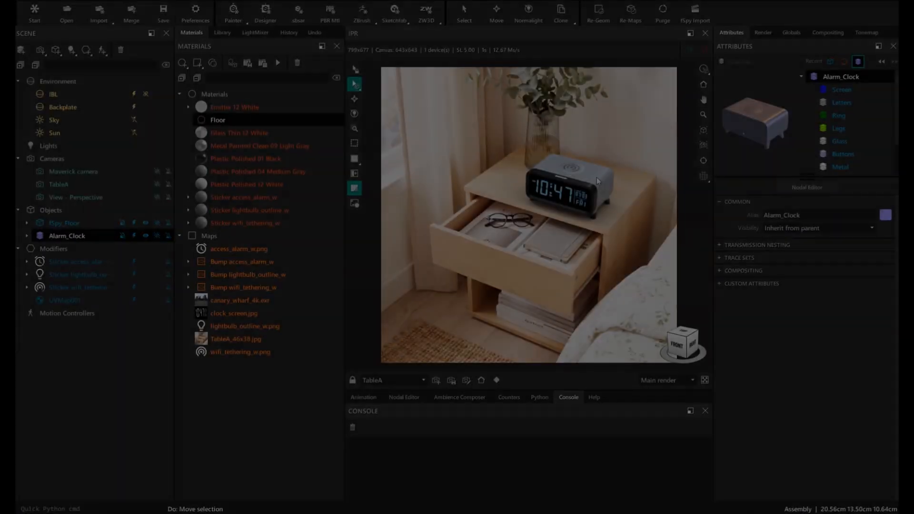
- Darken the clock body's Plastic Polished 04 Medium Gray to near-black and collapse the clock's hierarchy
left_click(571, 179)
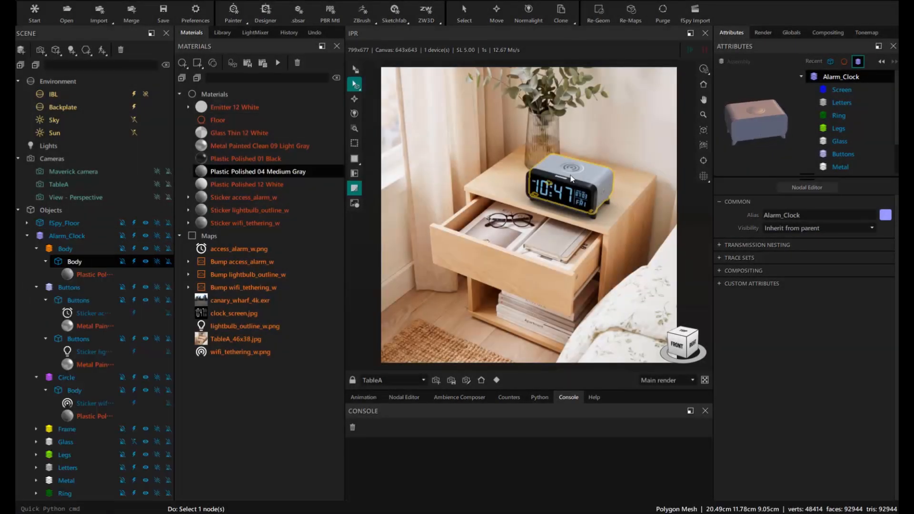
left_click(571, 179)
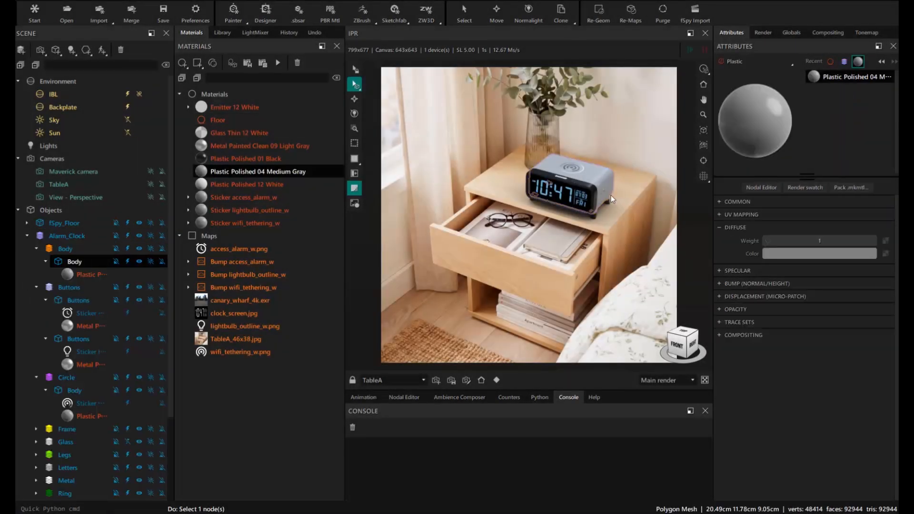
left_click(789, 254)
left_click(805, 335)
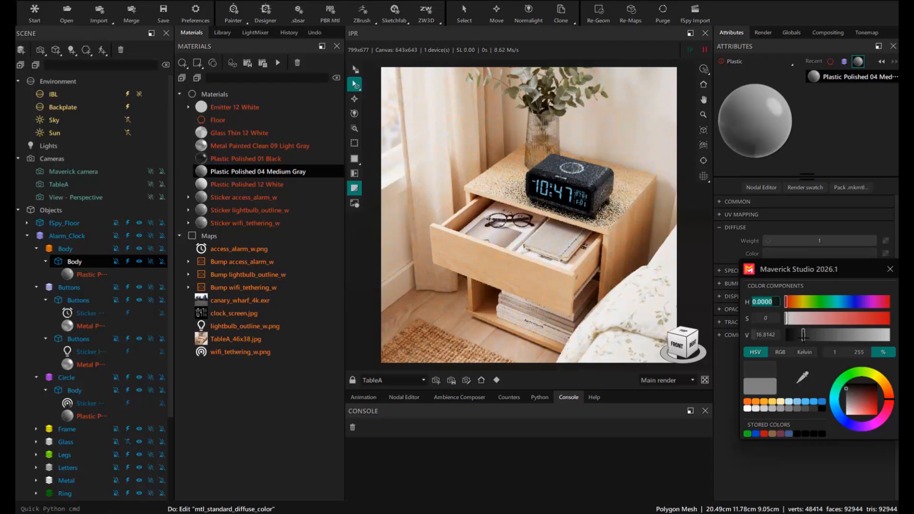
left_click(889, 269)
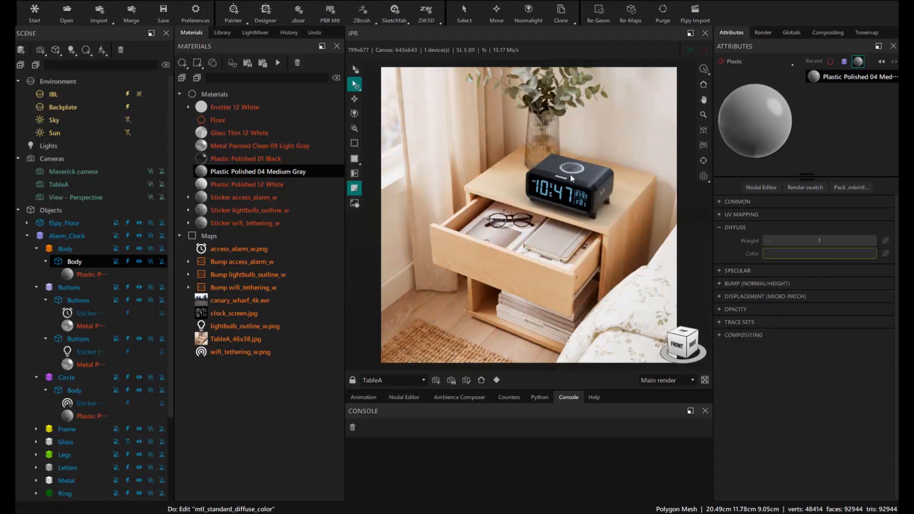
left_click(26, 236)
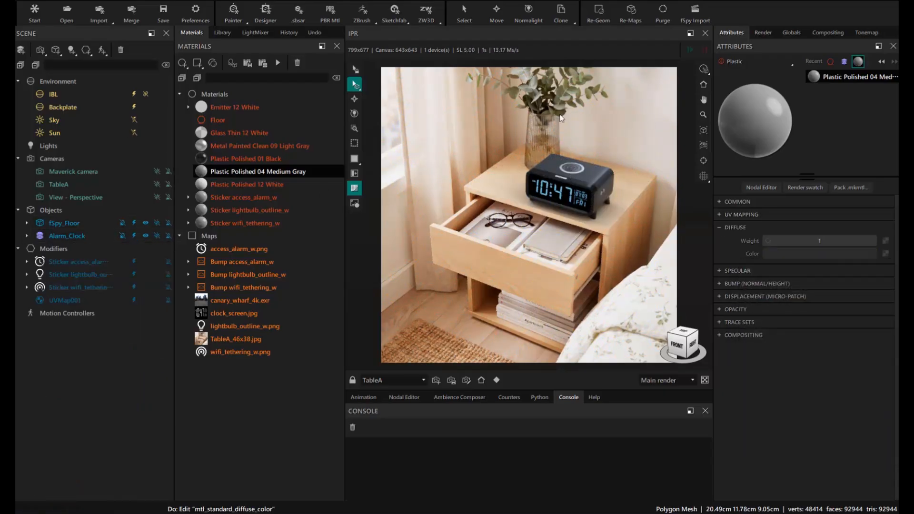
- Place a 10 cm cube on the tabletop, hide the alarm clock, and add Spotlight001
left_click(55, 49)
left_click(73, 81)
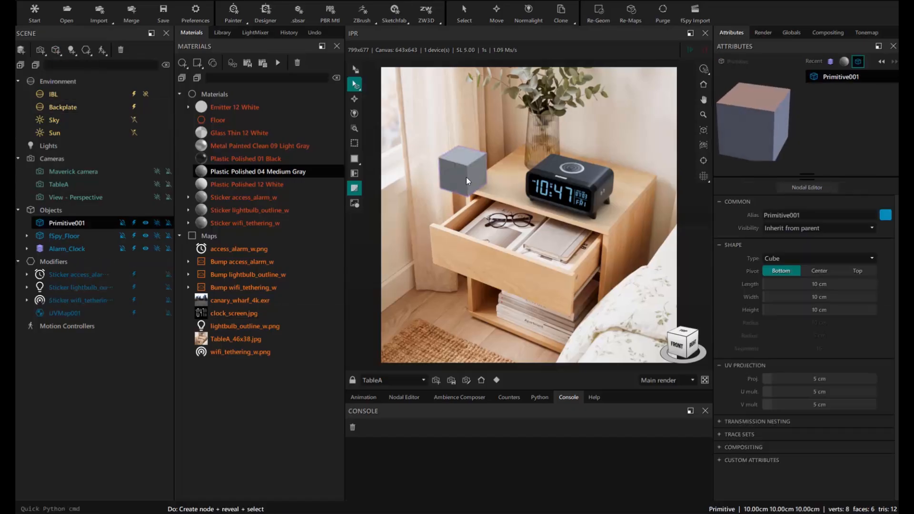
left_click(133, 249)
key("m")
left_click_drag(489, 188, 599, 202)
key("Escape")
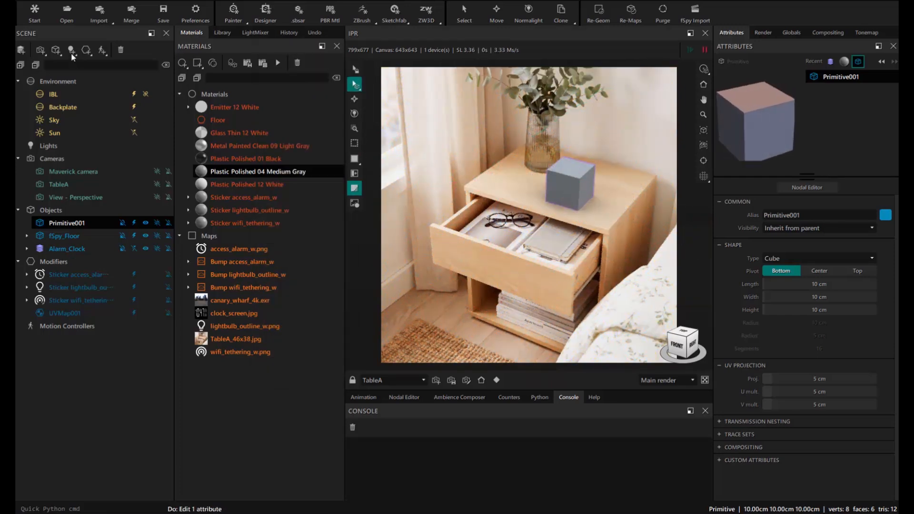
left_click(72, 49)
left_click(100, 143)
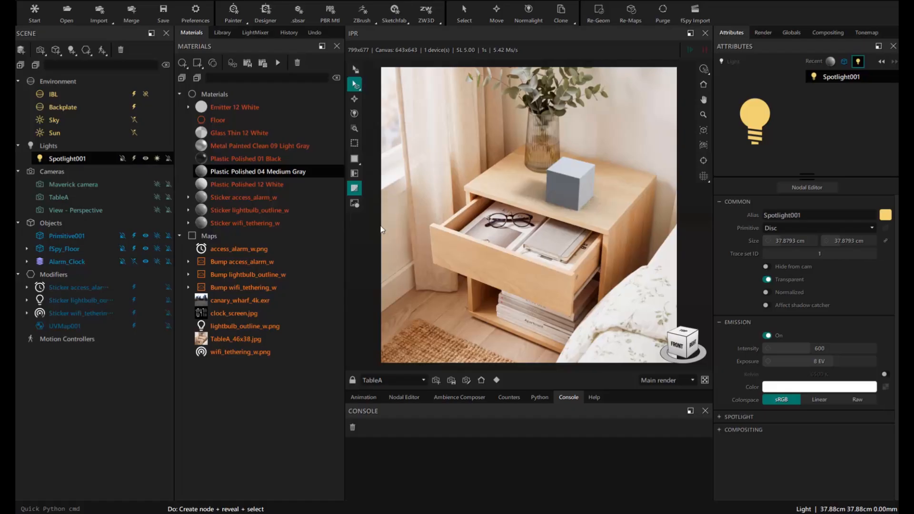
- Position Spotlight001 on the environment panorama and split the render into two views
left_click(460, 397)
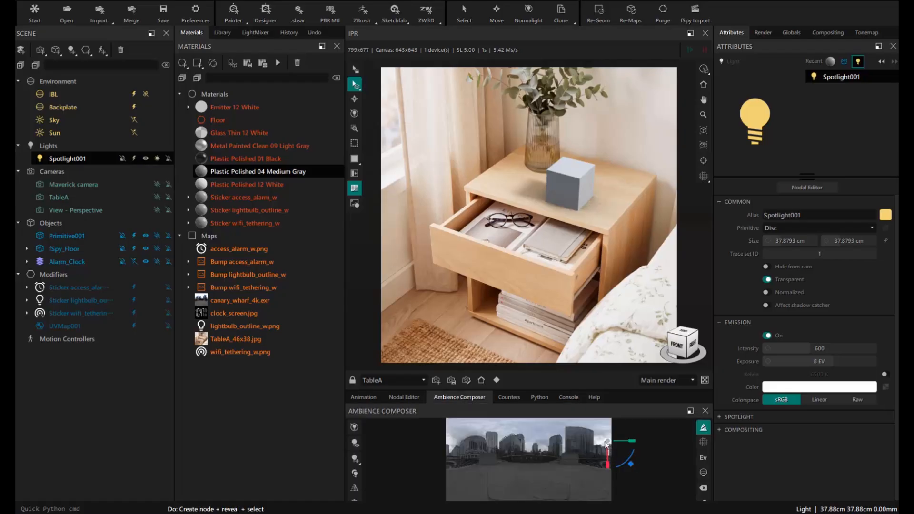
left_click_drag(574, 445, 508, 437)
left_click(355, 160)
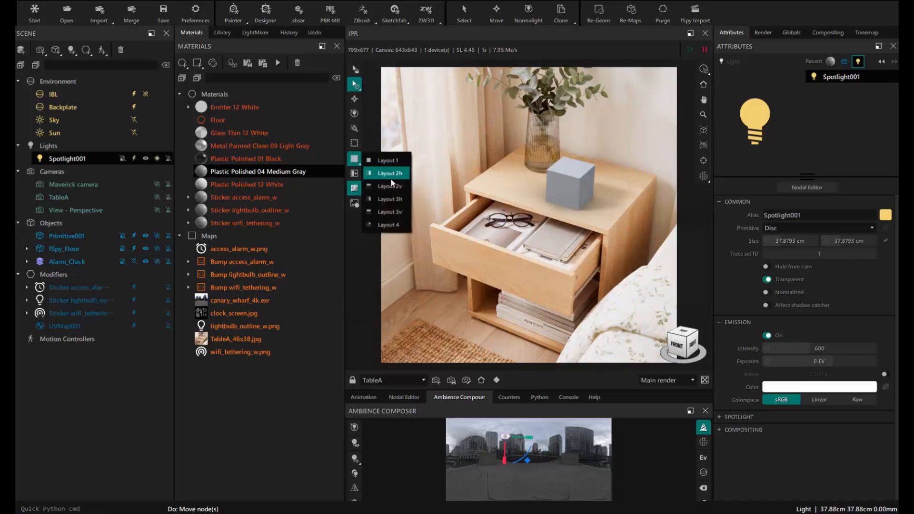
left_click(390, 177)
- Aim Spotlight001 at the test cube through its own view, then return to a single view
left_click(378, 384)
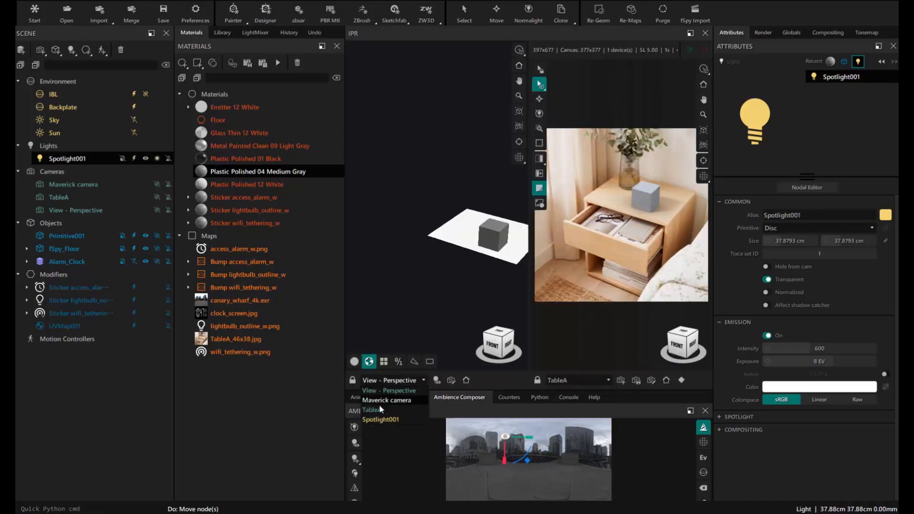
left_click(377, 416)
middle_click_drag(429, 204, 430, 208)
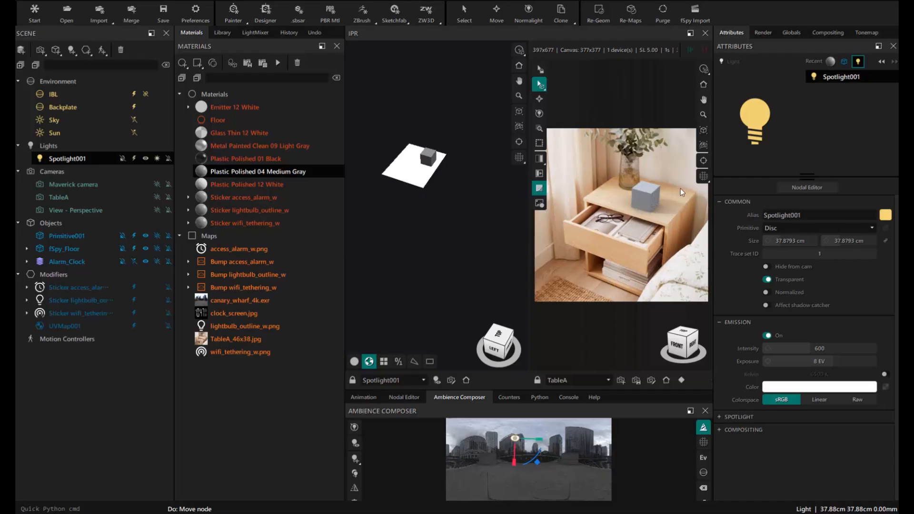
left_click(539, 158)
left_click(562, 160)
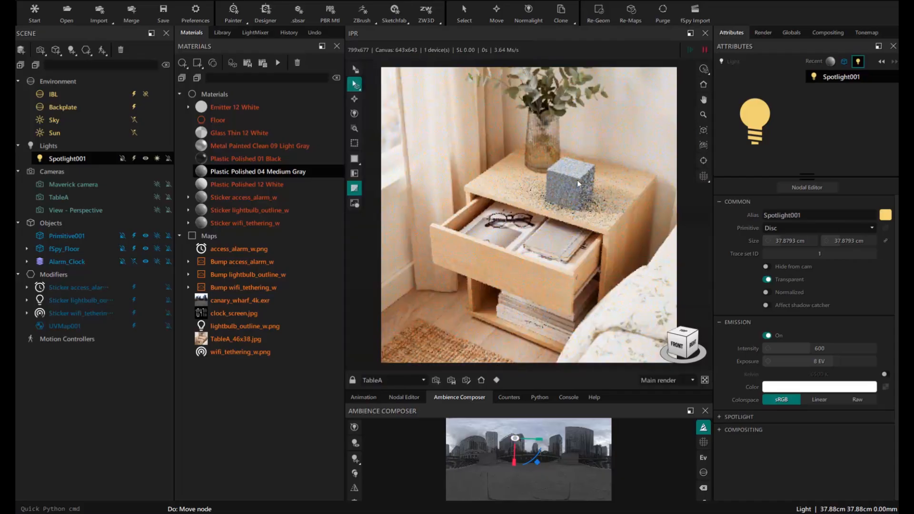
left_click(590, 213)
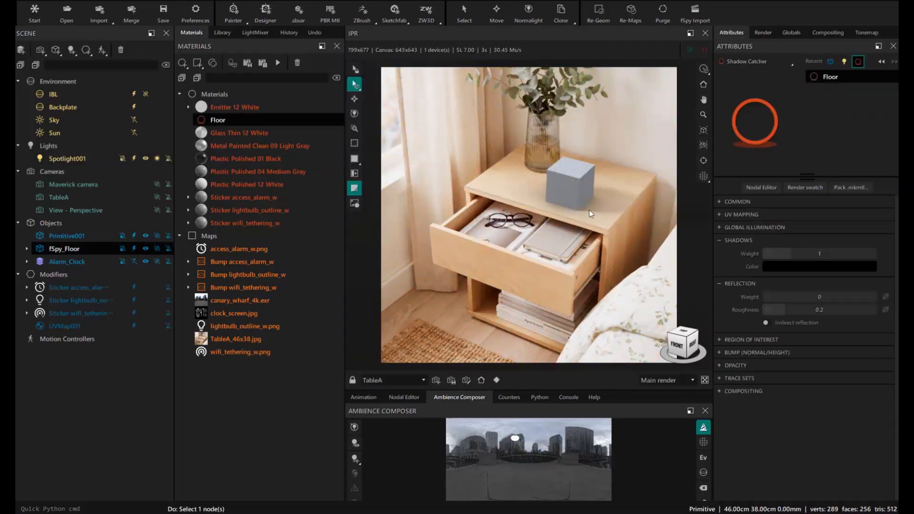
- Tint the Floor shadows dark saturated brown sampled from the nightstand wood, with shadow weight 1.57
left_click(781, 267)
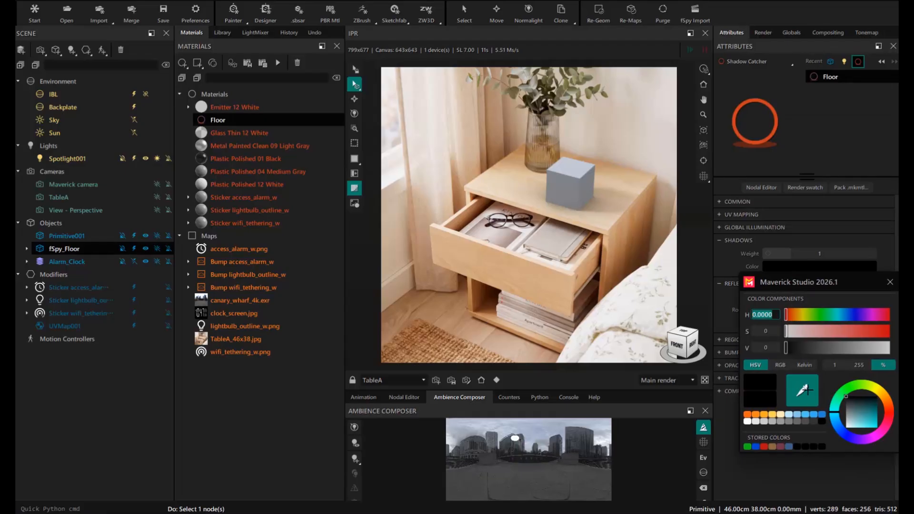
left_click_drag(807, 390, 660, 223)
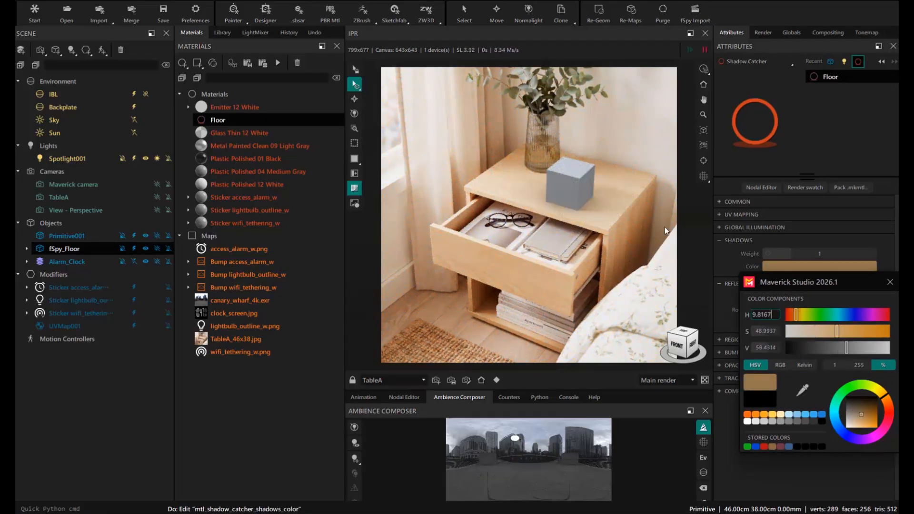
left_click(820, 347)
left_click_drag(837, 332, 845, 332)
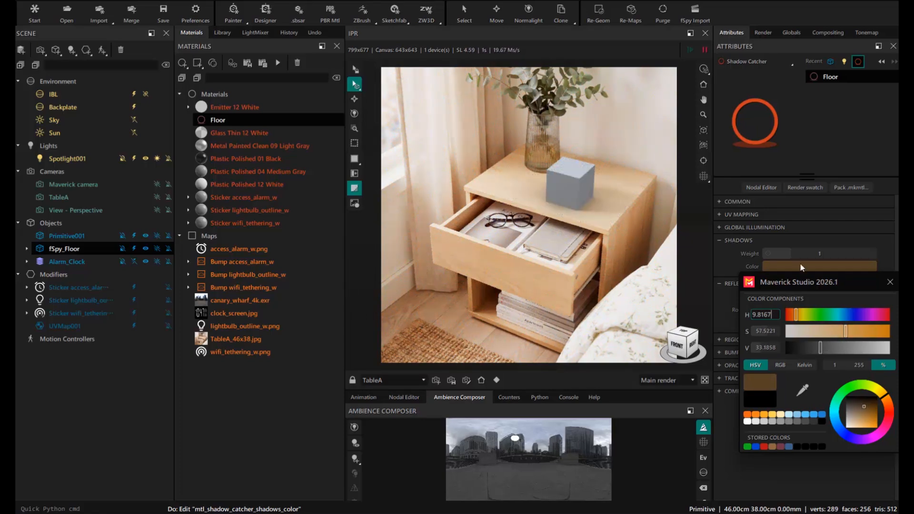
left_click(889, 282)
left_click_drag(791, 254, 807, 254)
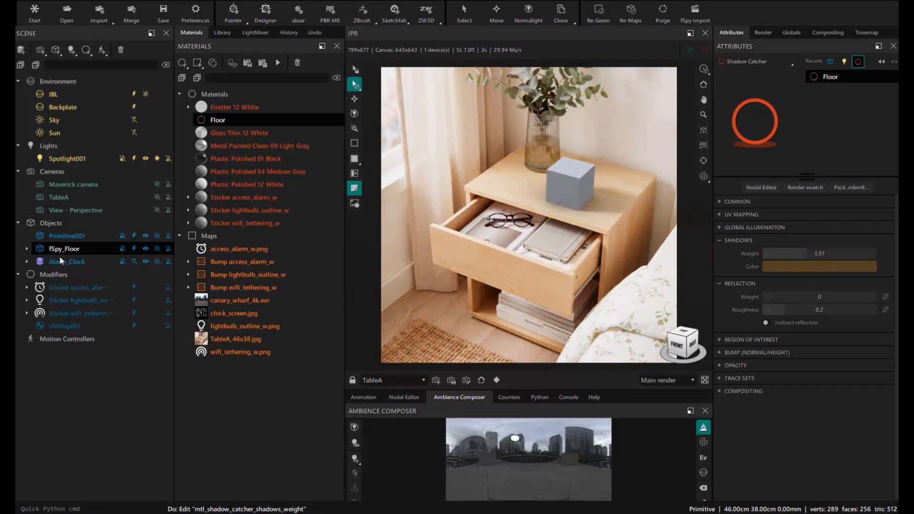
left_click(66, 235)
- Turn the test cube into a sphere with a 15 cm radius
left_click(817, 257)
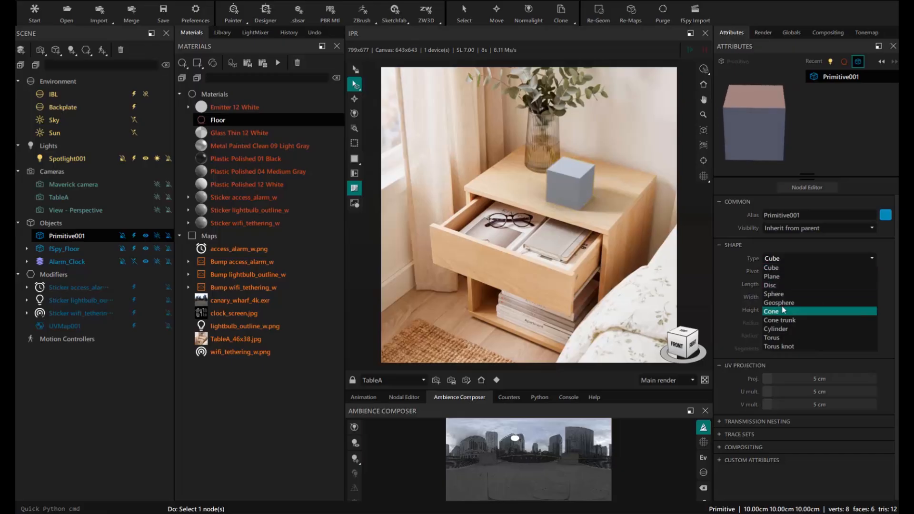
left_click(773, 293)
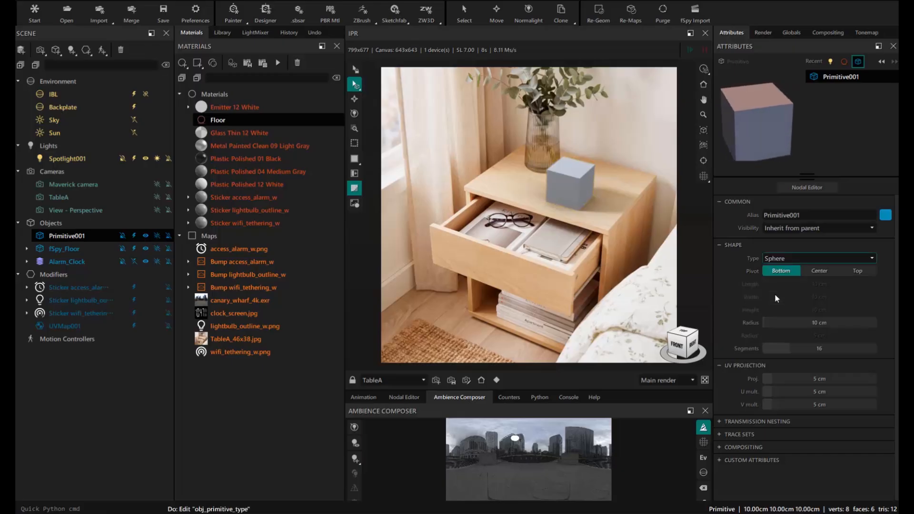
double_click(818, 323)
type("1")
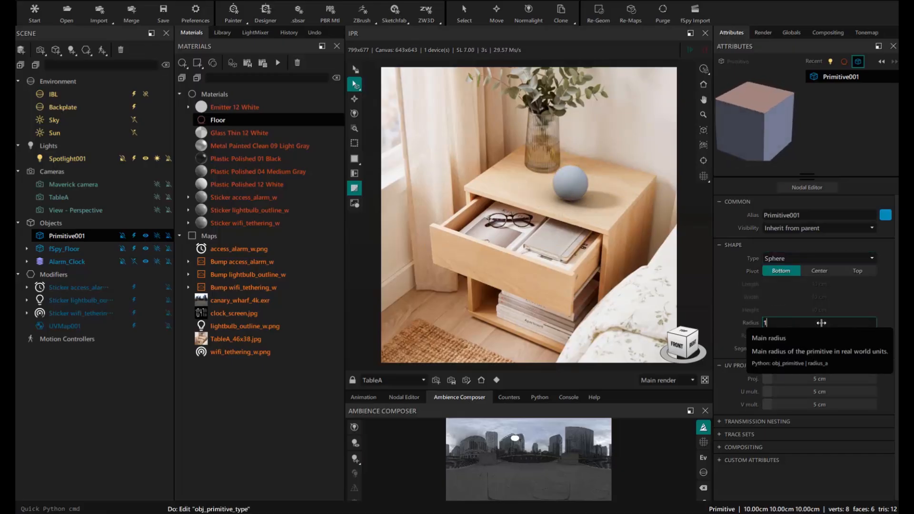
type("5")
key("Return")
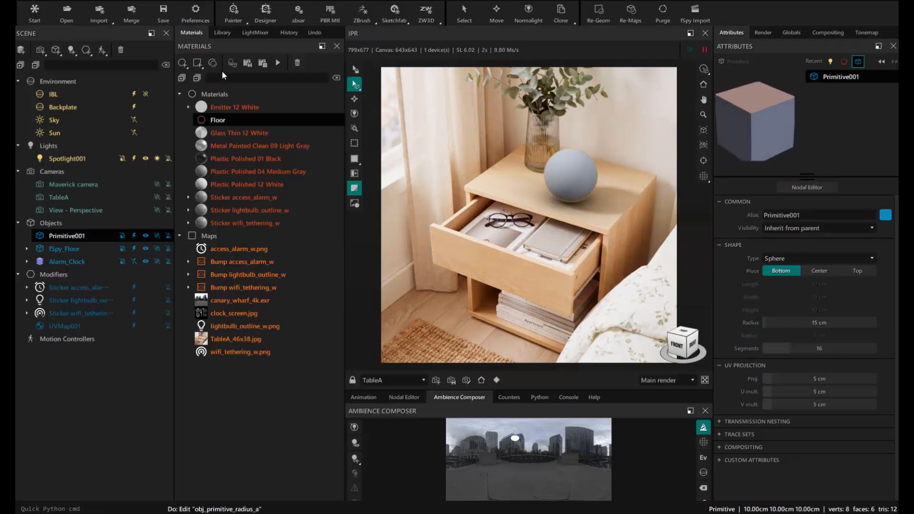
- Create a chrome Metal001 material and apply it to the sphere
left_click(182, 62)
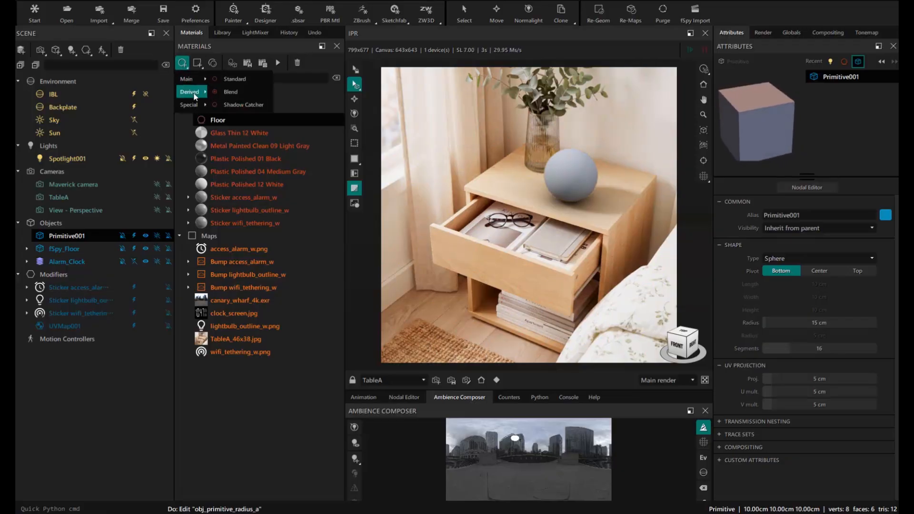
mouse_move(194, 94)
left_click(243, 170)
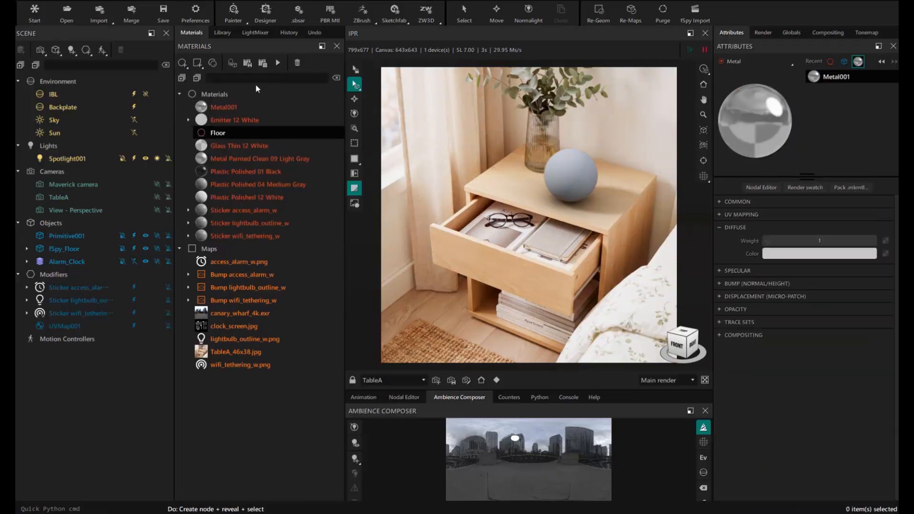
left_click_drag(224, 107, 584, 179)
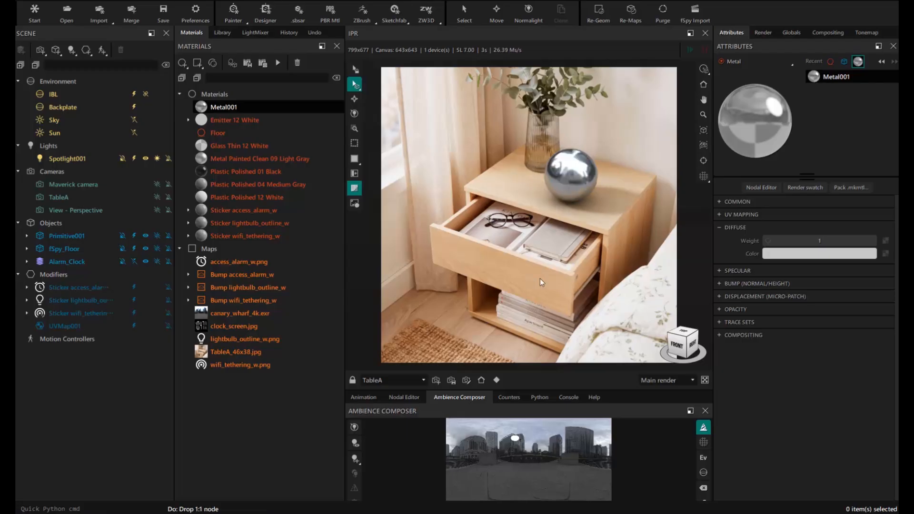
left_click(222, 33)
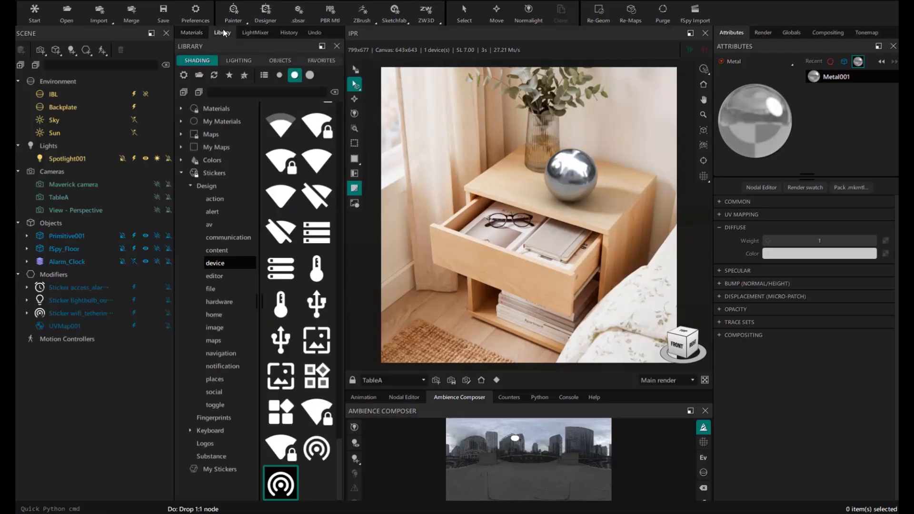
- Light the scene with an interior room HDRI rotated to 65° with no desaturation
left_click(236, 61)
left_click(181, 160)
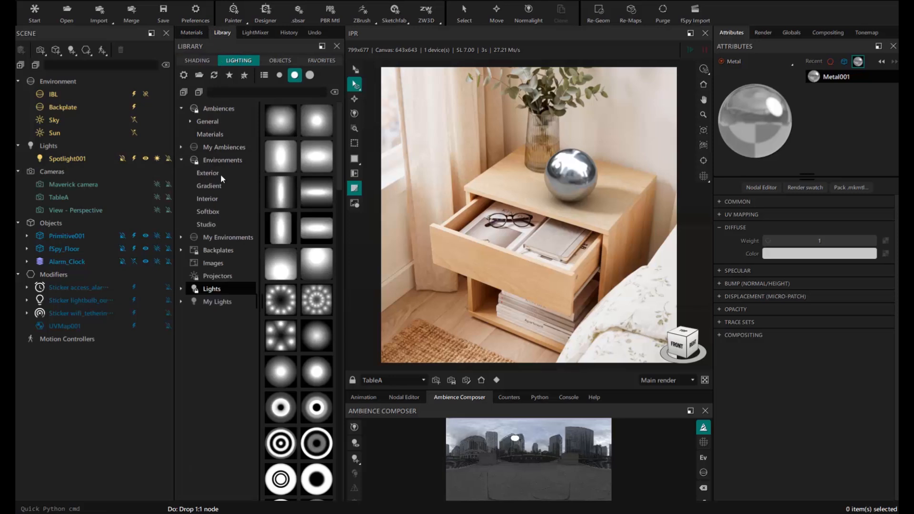
left_click(213, 199)
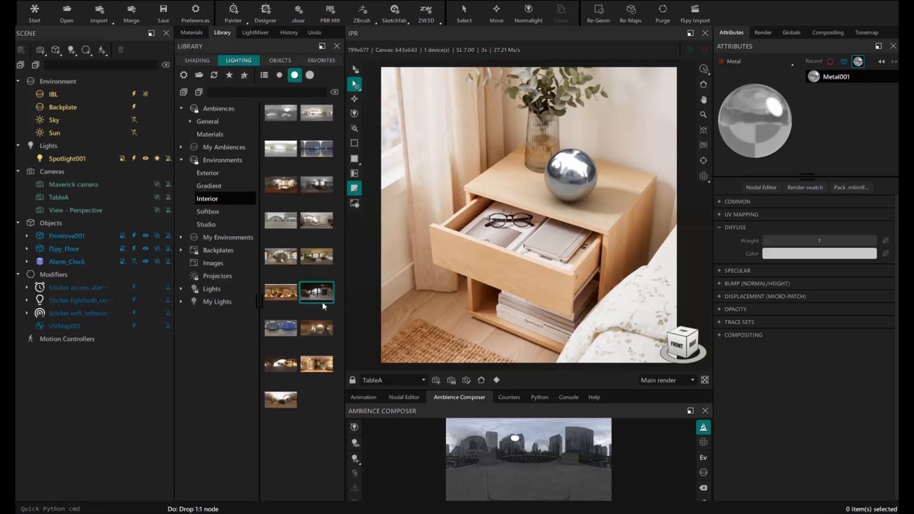
scroll(317, 259, "up", 2)
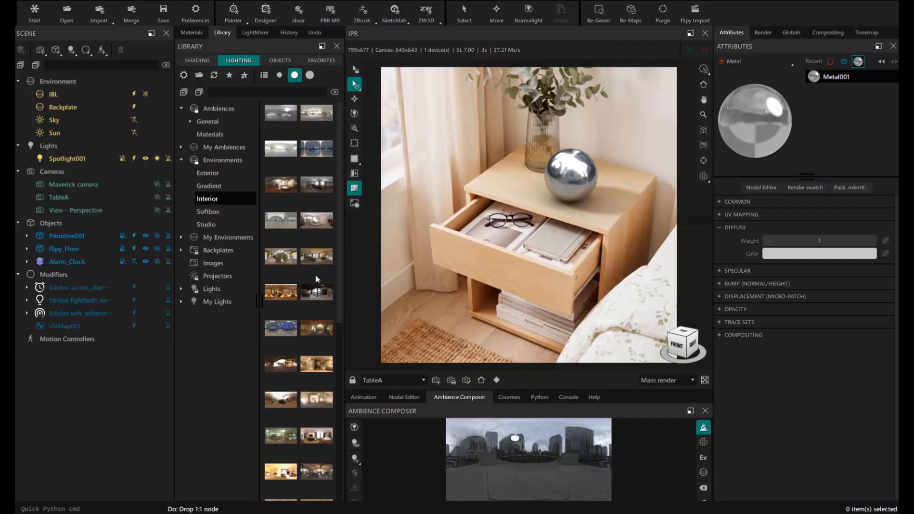
scroll(315, 274, "down", 3)
left_click_drag(276, 355, 468, 141)
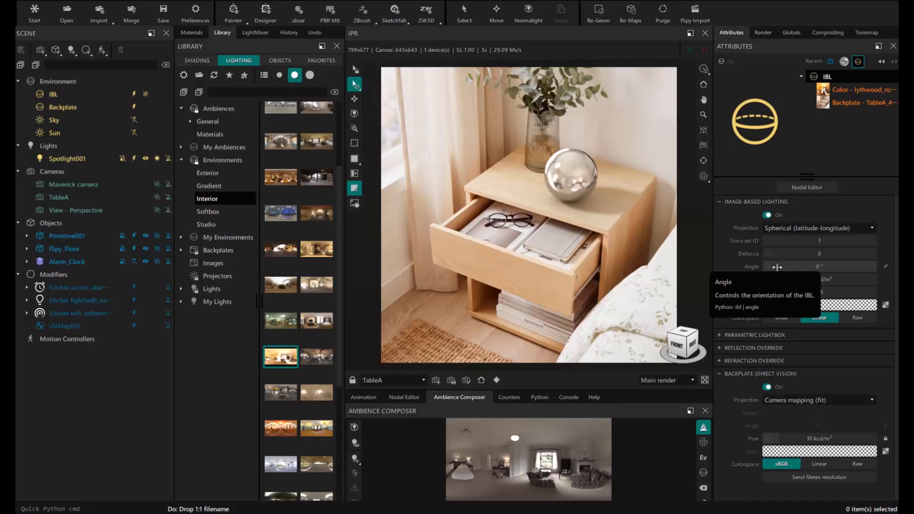
left_click_drag(777, 267, 828, 267)
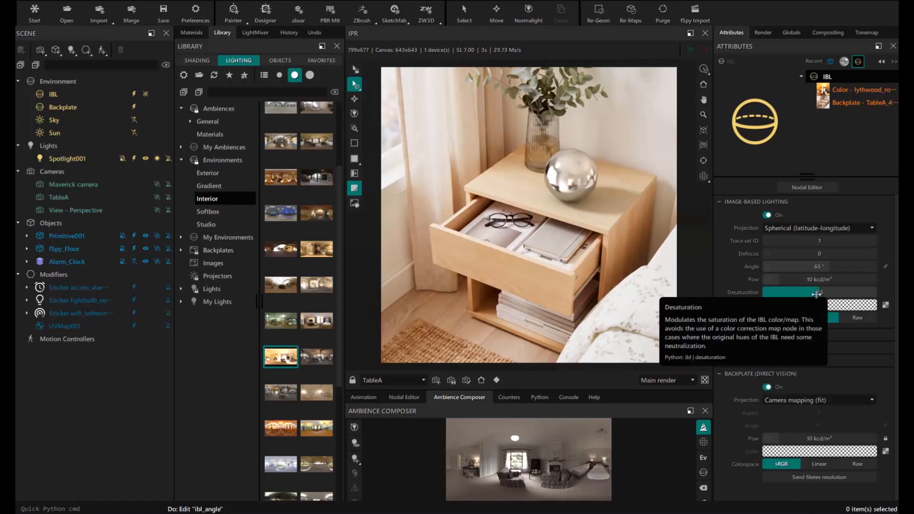
left_click_drag(809, 293, 785, 292)
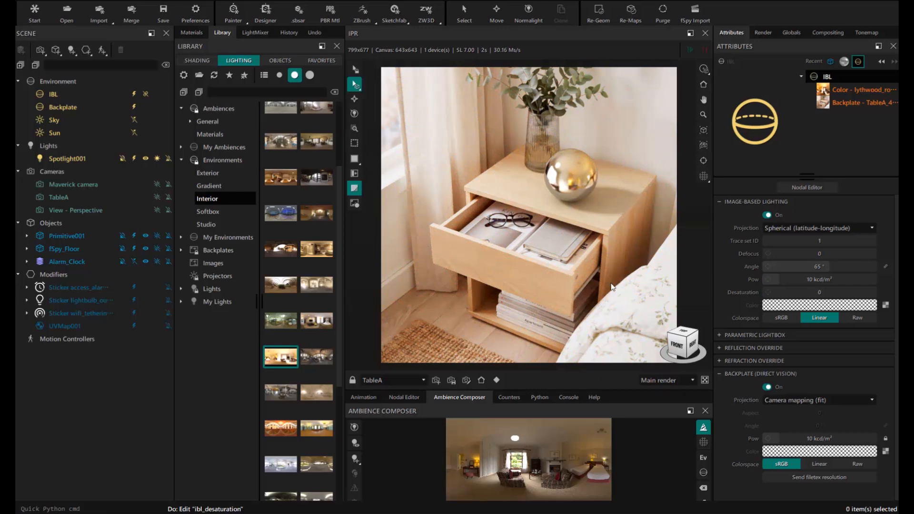
- Hide the test sphere, show the alarm clock again, and select its Letters plastic material
left_click(132, 235)
left_click(134, 261)
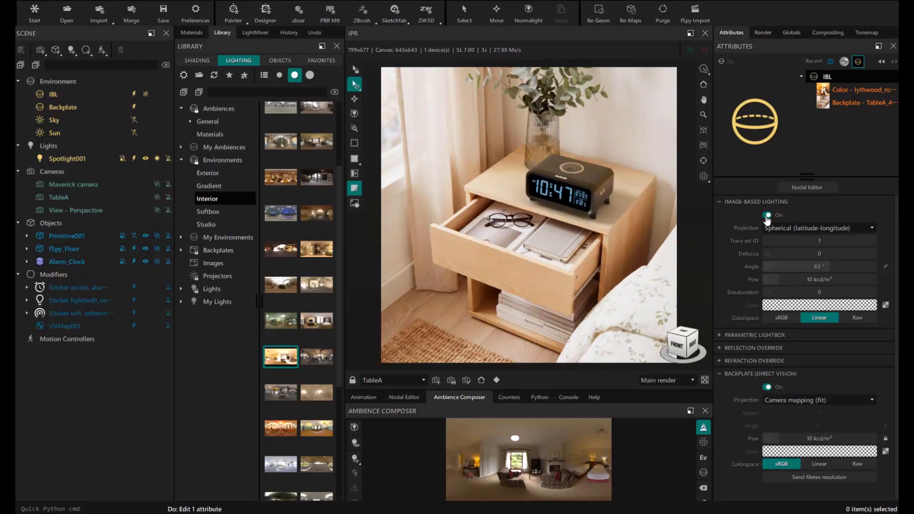
left_click(27, 261)
left_click(36, 351)
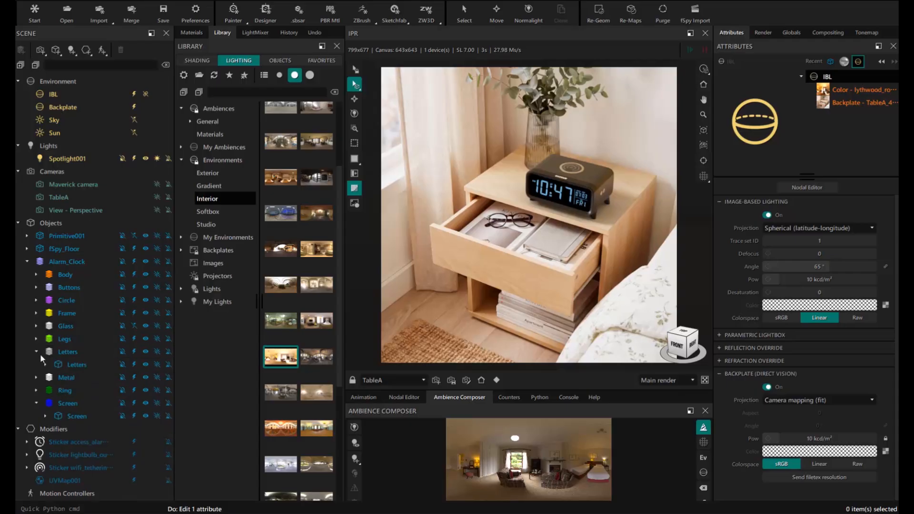
left_click(46, 364)
left_click(91, 377)
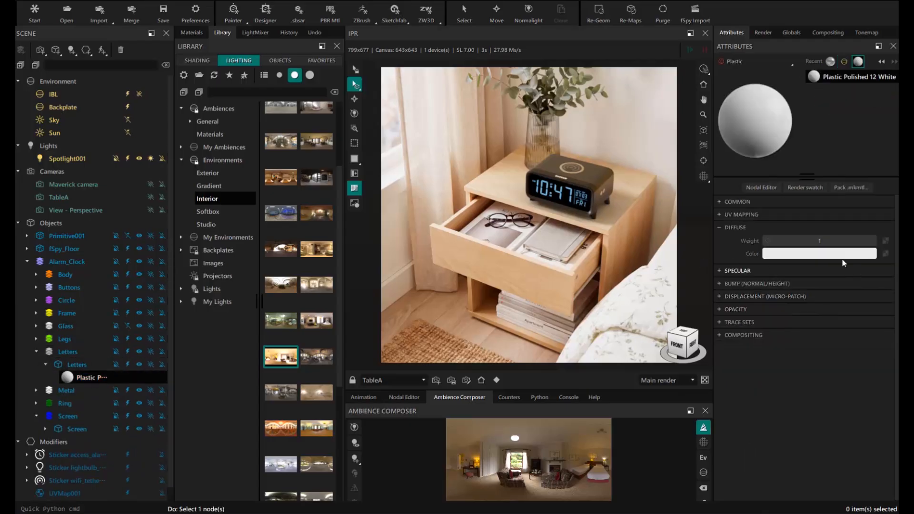
- Darken the clock letters' diffuse colour to grey
left_click(819, 253)
left_click(853, 335)
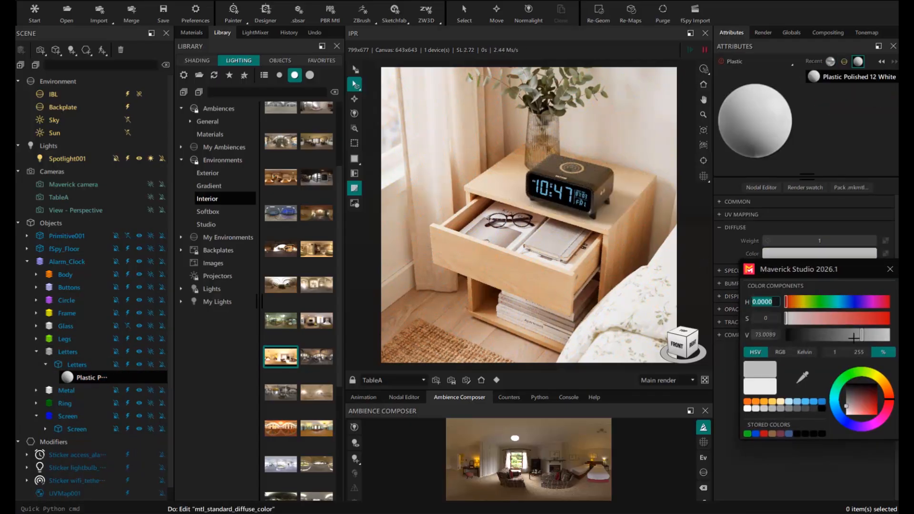
left_click(890, 269)
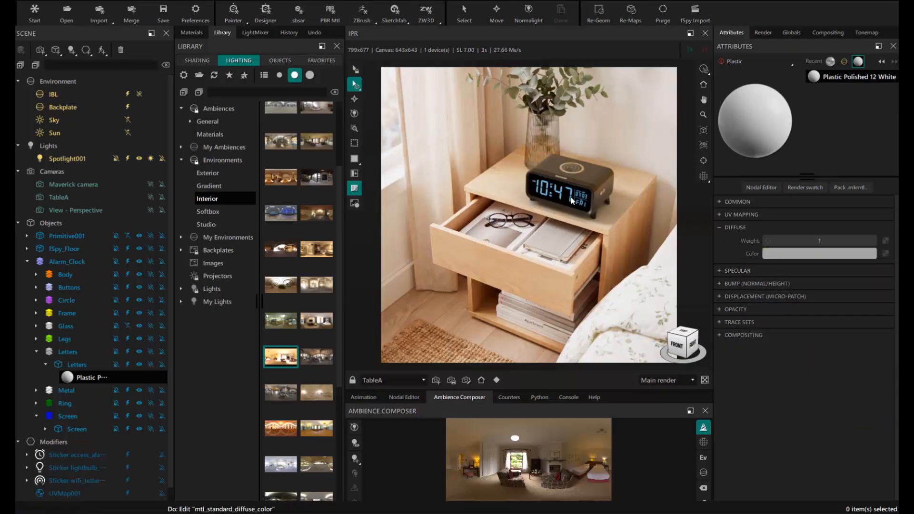
- Re-enable the clock glass in the render and set its specular IOR to 1.8
left_click(550, 193)
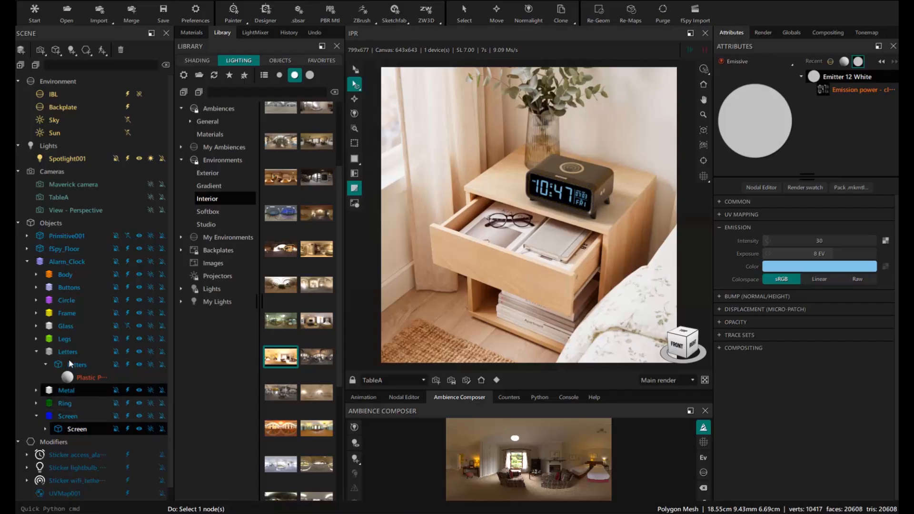
left_click(129, 326)
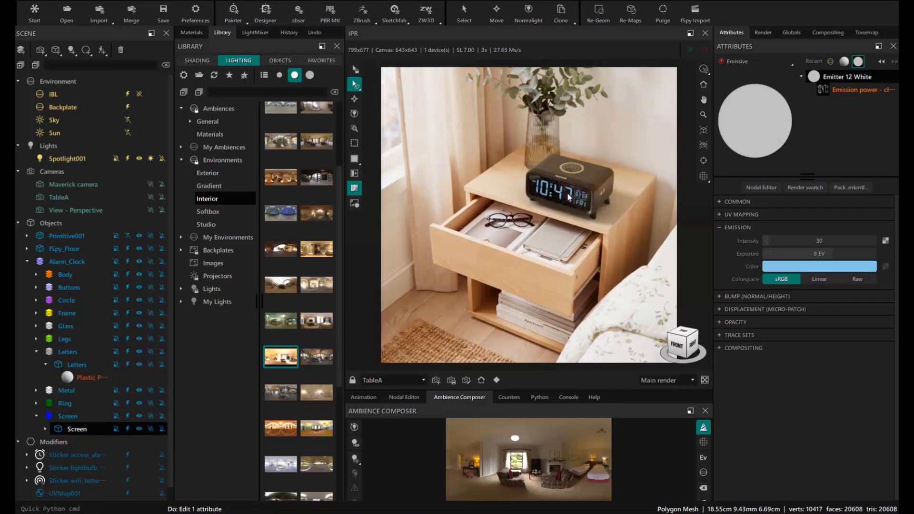
left_click(594, 201)
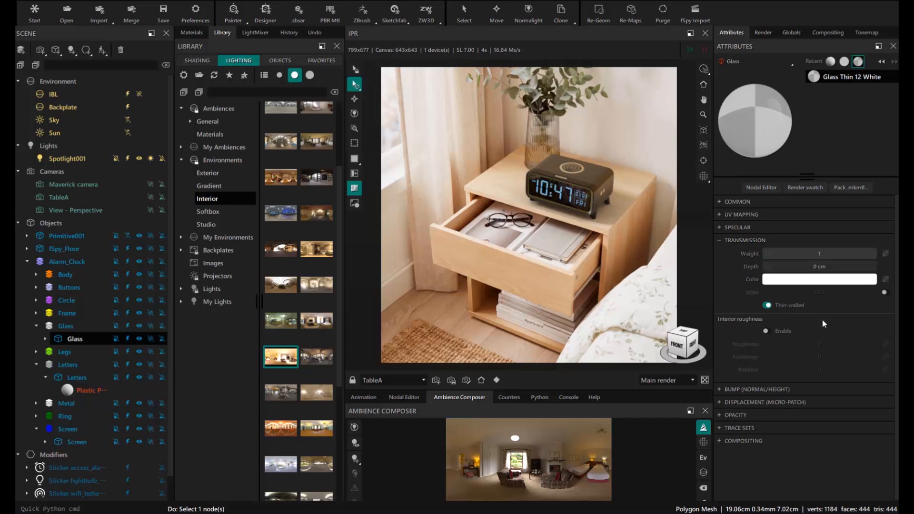
left_click(743, 227)
double_click(807, 279)
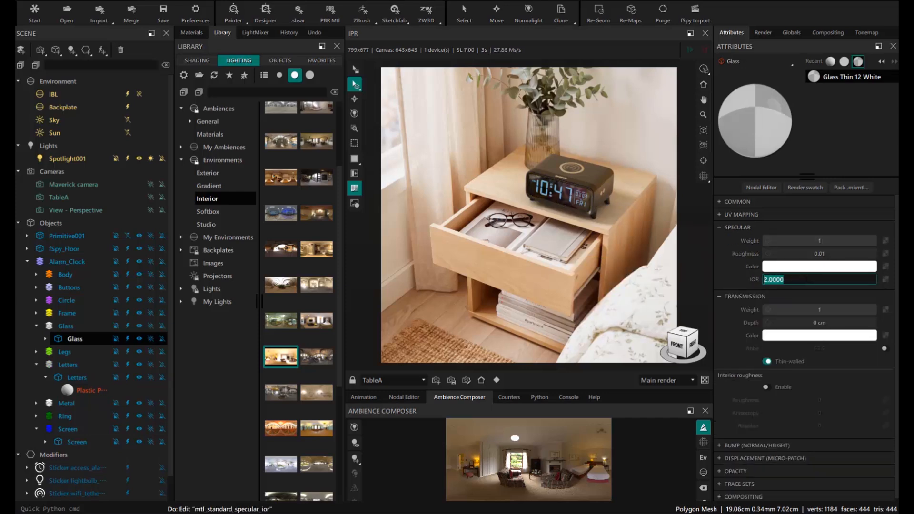
type("1.8")
key("Return")
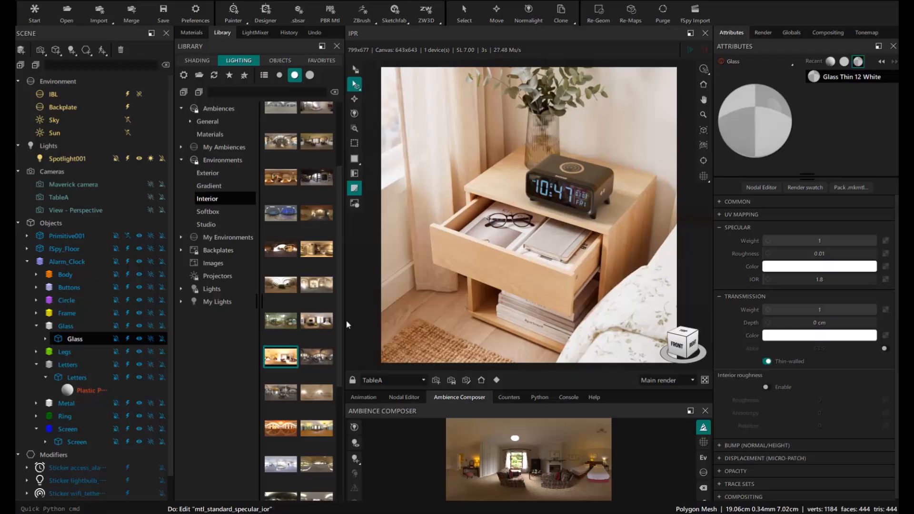
- Raise the Emitter 12 White emission intensity from 30 to 60
left_click(192, 32)
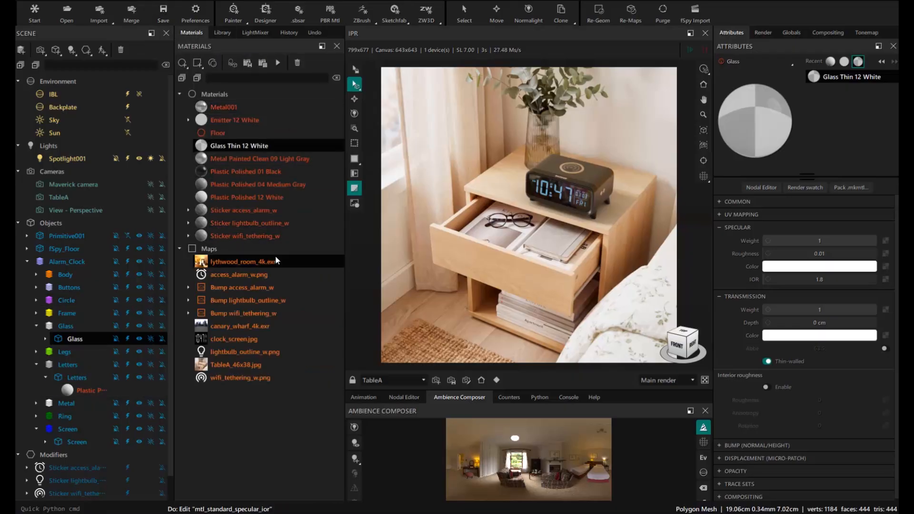
left_click(243, 119)
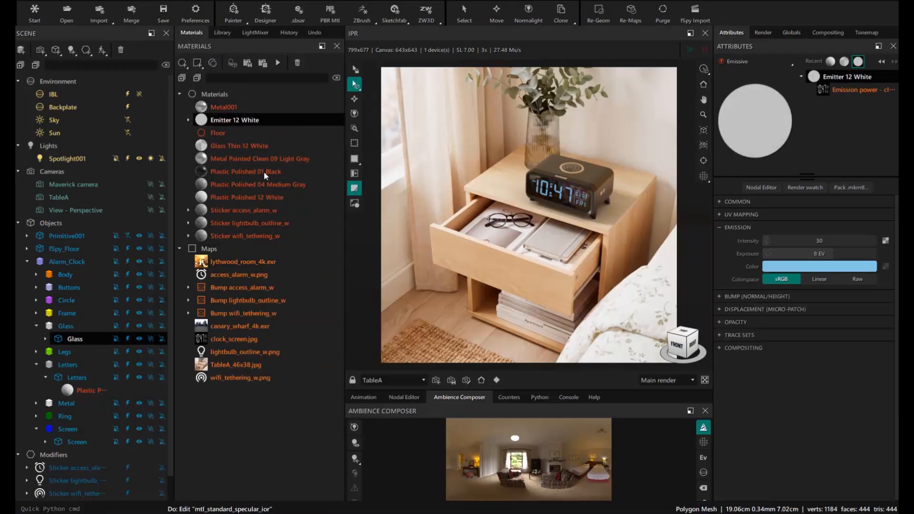
left_click(867, 236)
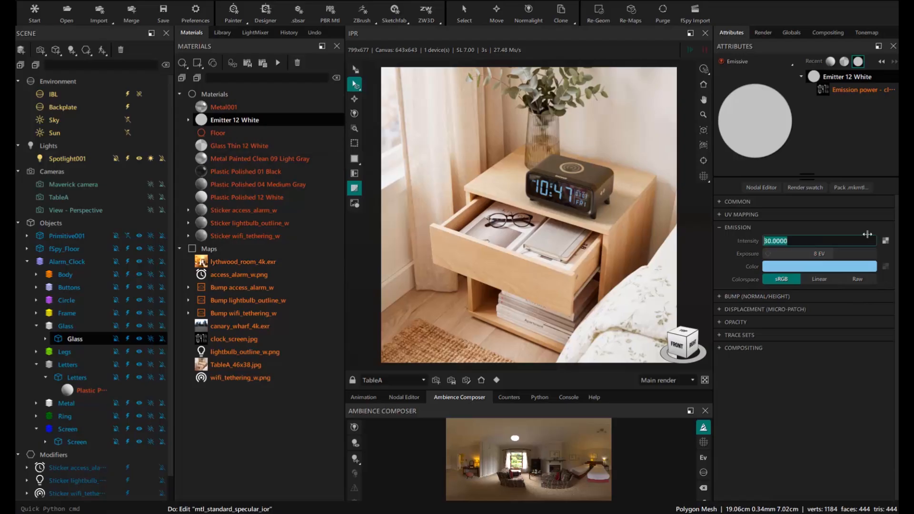
key("Return")
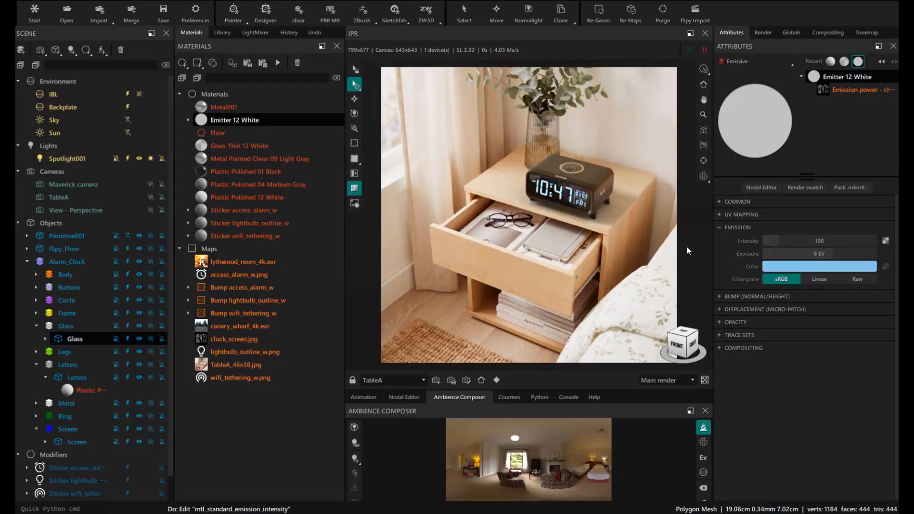
left_click(822, 242)
type("60")
key("Return")
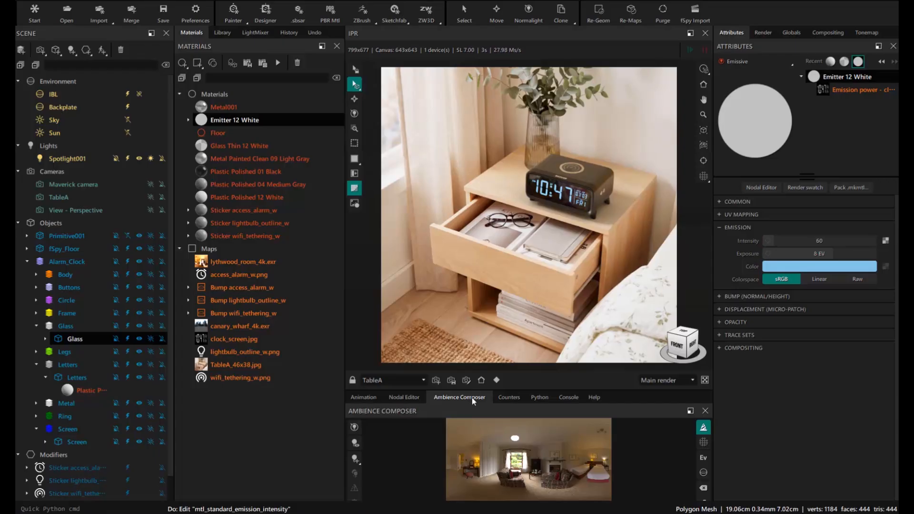
left_click(222, 32)
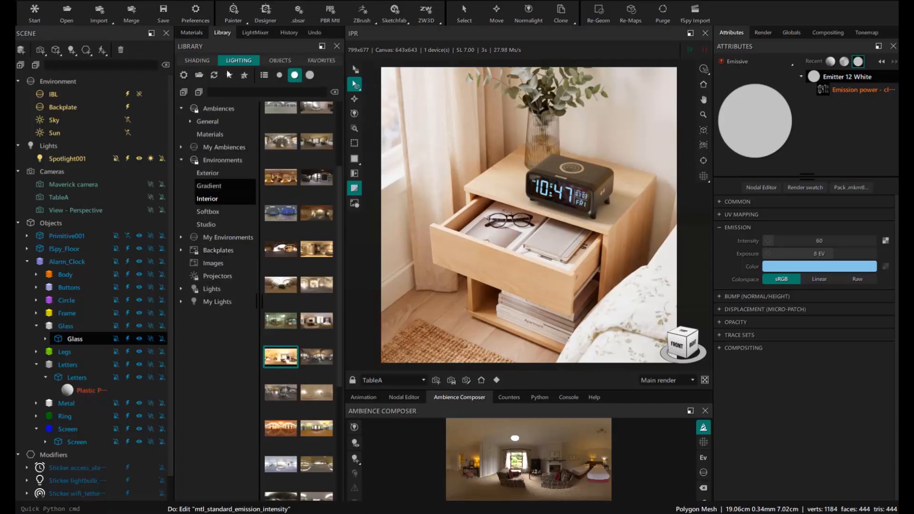
- Add a Circular AA library light aimed at the clock with intensity lowered to about 97
left_click(180, 289)
left_click(210, 316)
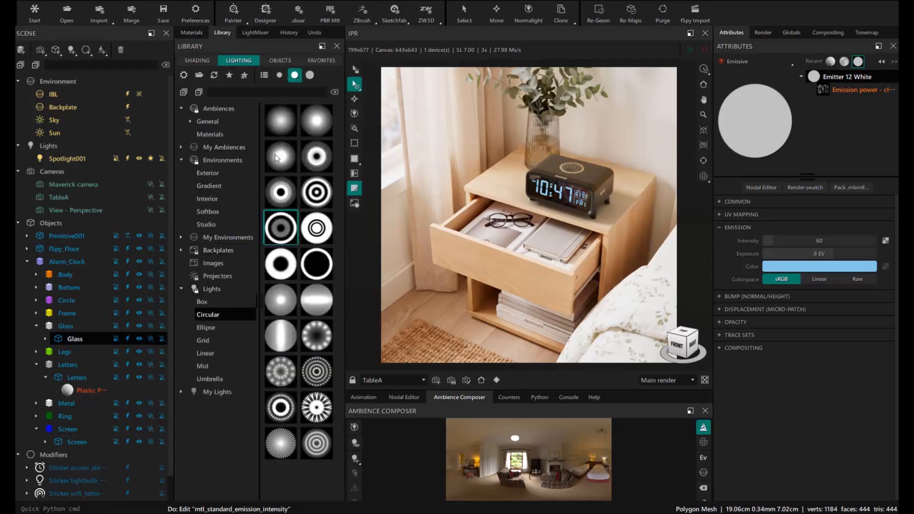
left_click_drag(288, 124, 543, 177)
left_click(543, 163)
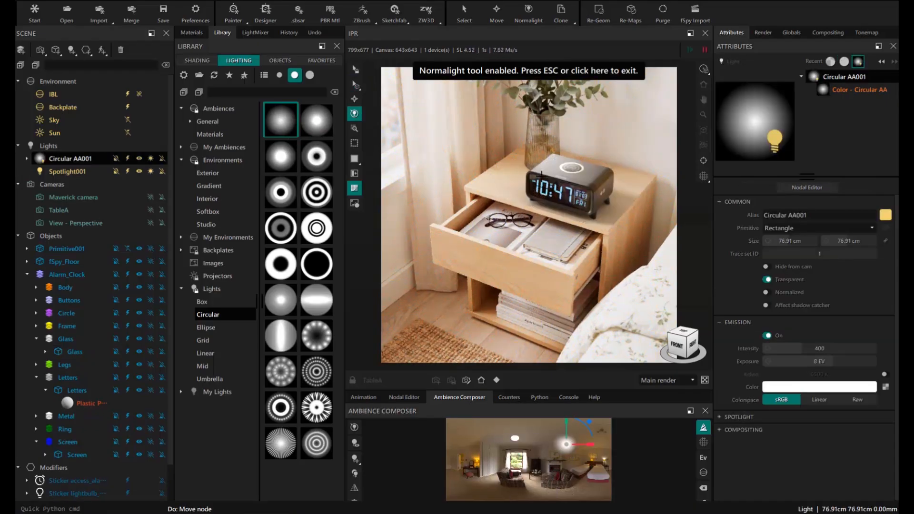
left_click_drag(802, 348, 779, 349)
left_click(766, 336)
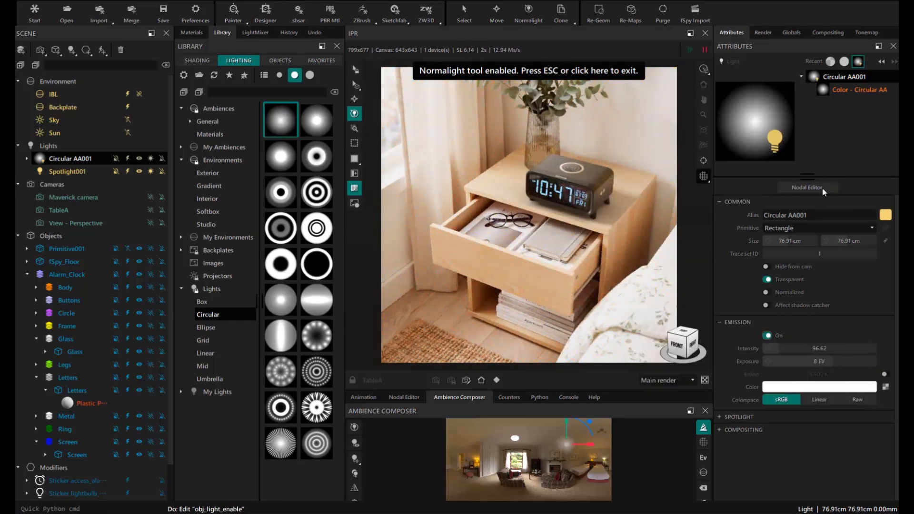
key("Escape")
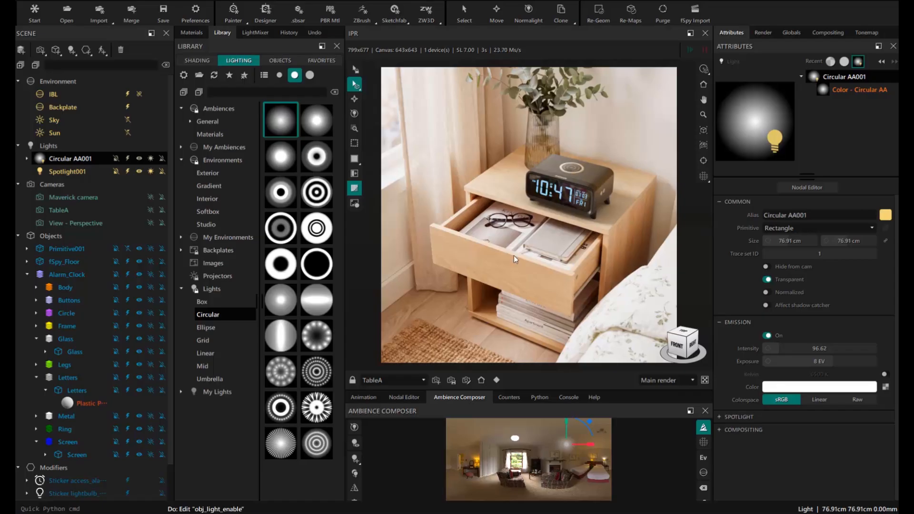
left_click(762, 33)
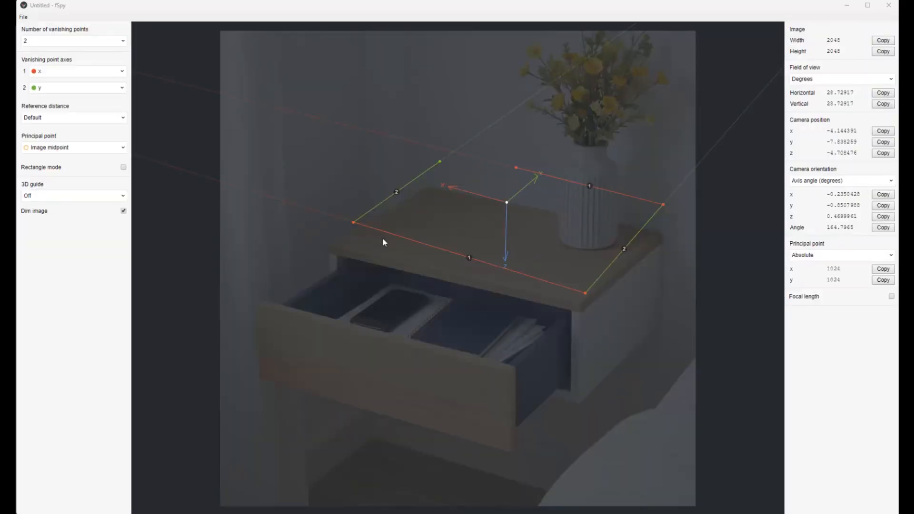
- Align the red and green vanishing lines with the tabletop's edges and corners
left_click_drag(353, 222, 303, 166)
mouse_move(584, 293)
left_mouse_down()
mouse_move(585, 305)
mouse_move(656, 289)
mouse_move(581, 304)
mouse_move(599, 296)
left_mouse_up()
mouse_move(661, 206)
left_mouse_down()
mouse_move(660, 185)
mouse_move(659, 221)
mouse_move(656, 202)
left_mouse_up()
left_click_drag(353, 222, 250, 279)
left_click_drag(436, 162, 419, 151, "shift")
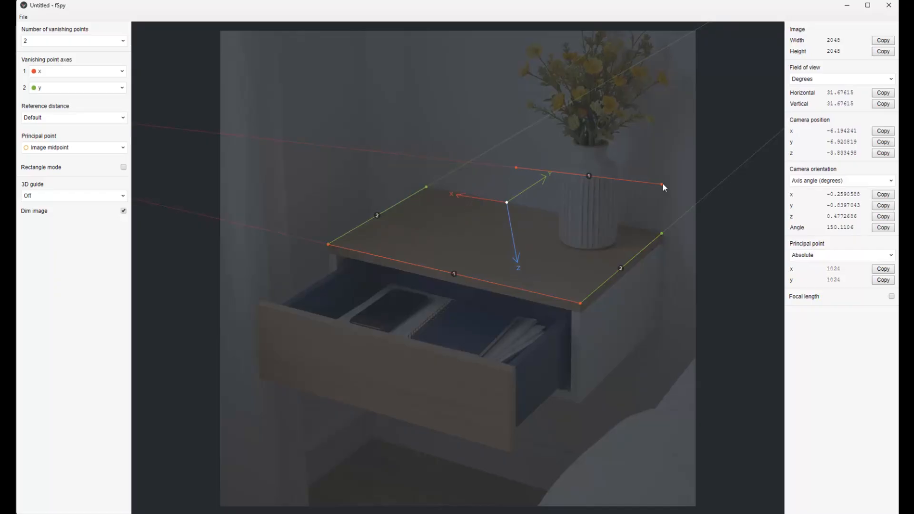
left_click_drag(663, 183, 629, 246)
left_click_drag(516, 167, 385, 150)
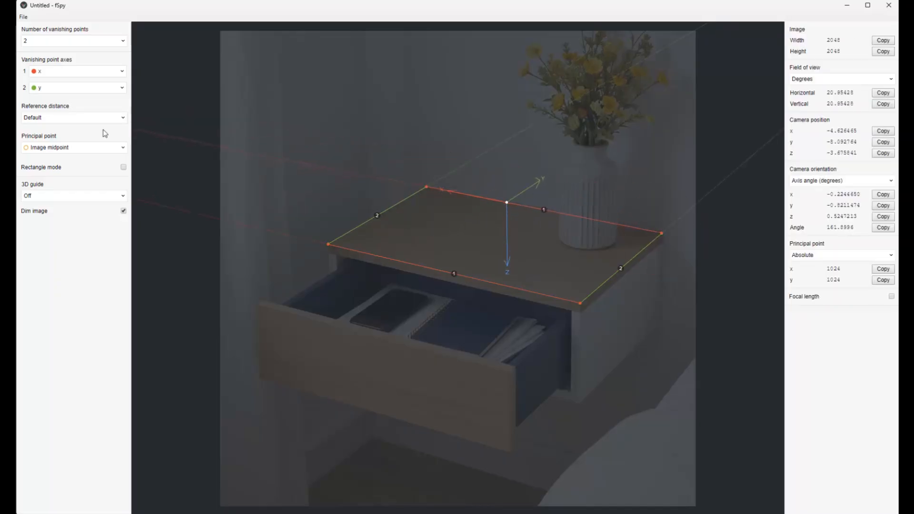
- Set the first axis to -x, add an xy grid floor guide, and put the origin at the front-left corner
left_click(50, 75)
left_click(41, 87)
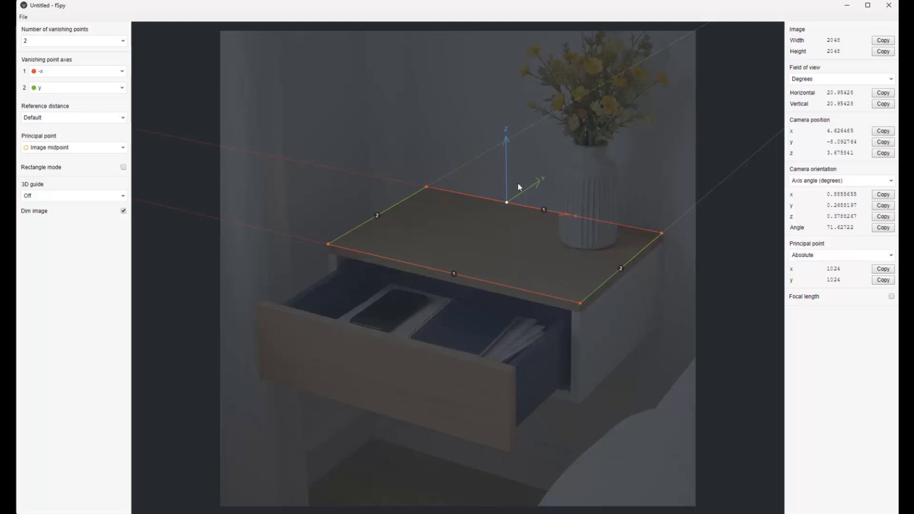
left_click(45, 197)
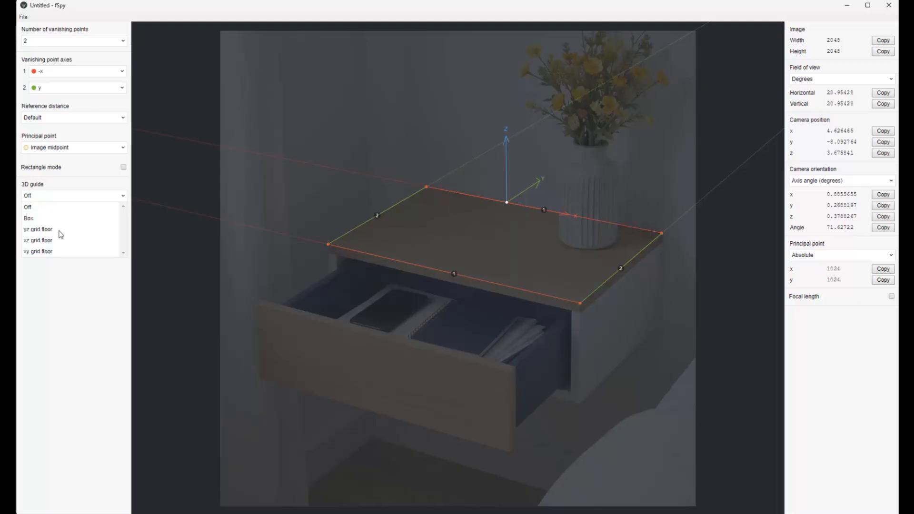
left_click(37, 252)
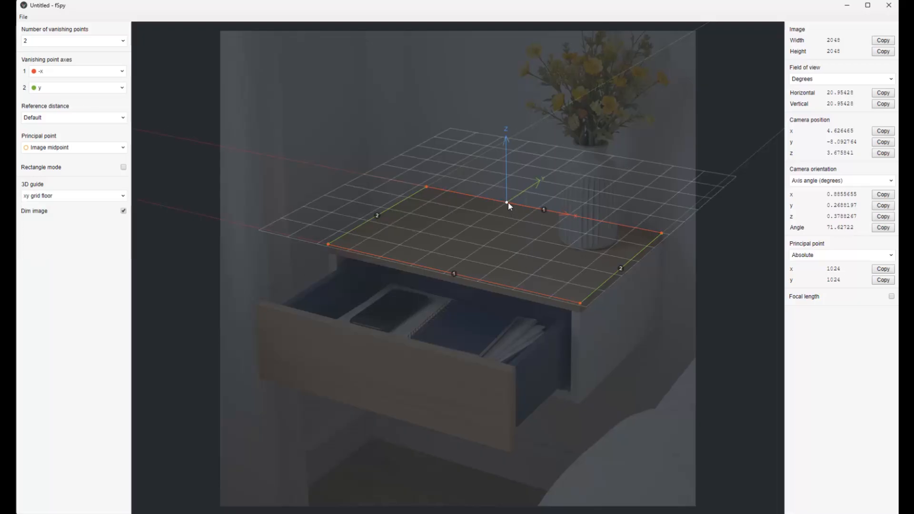
left_click_drag(507, 202, 330, 246)
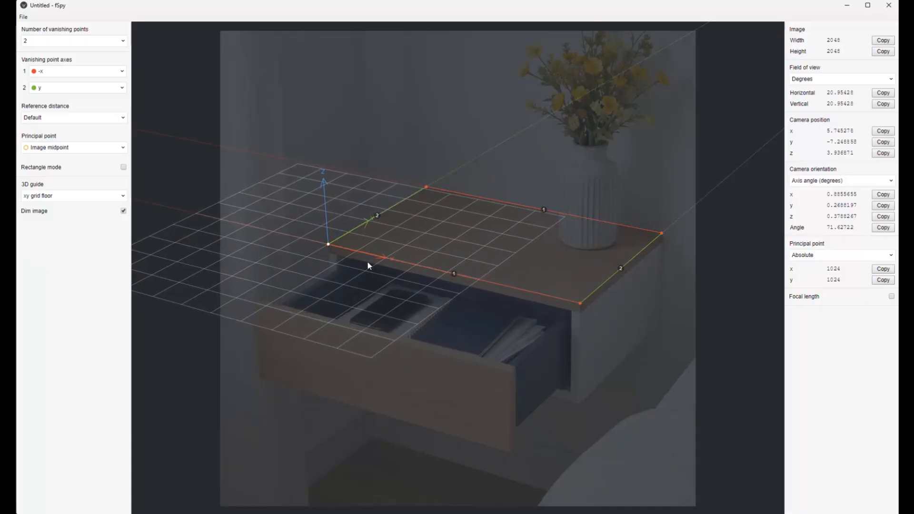
- Measure the reference distance along the x axis in Centimeters
left_click(46, 118)
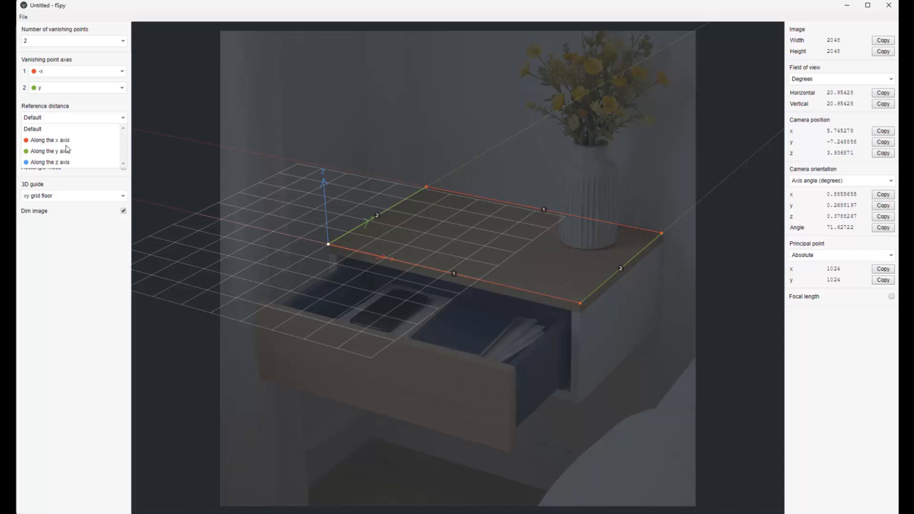
left_click(52, 141)
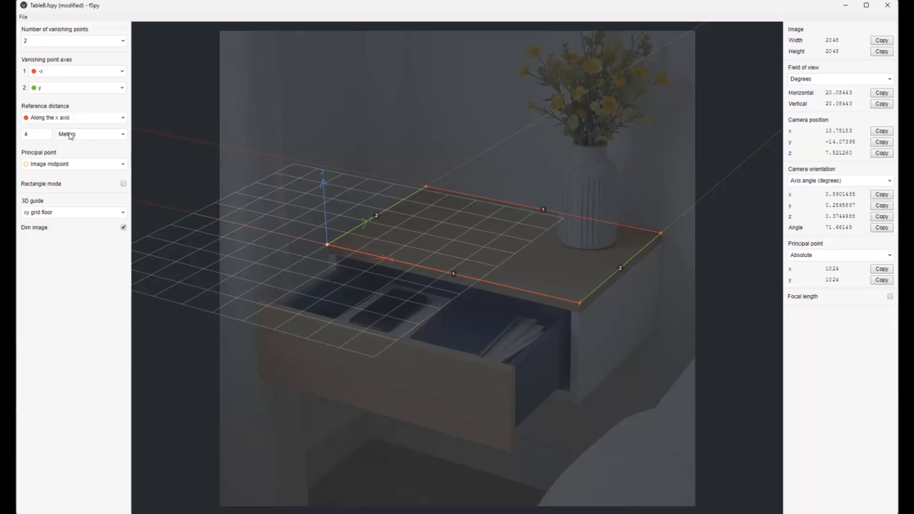
left_click(87, 135)
left_click(73, 168)
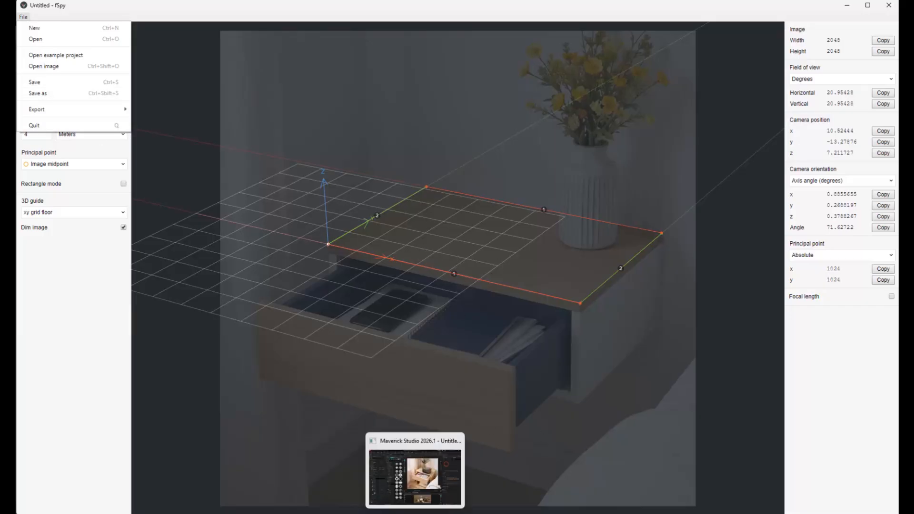
- Import the TableB.fspy camera into Maverick Studio without adding a floor
left_click(414, 513)
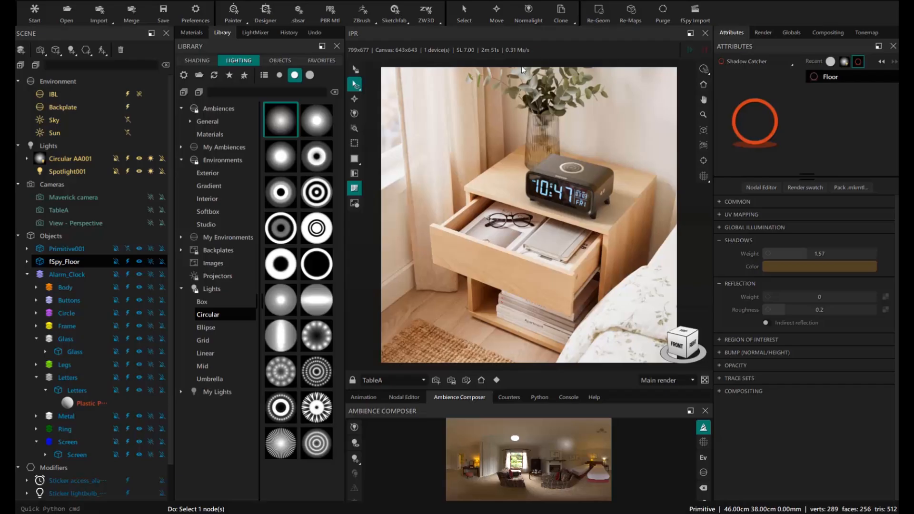
left_click(695, 21)
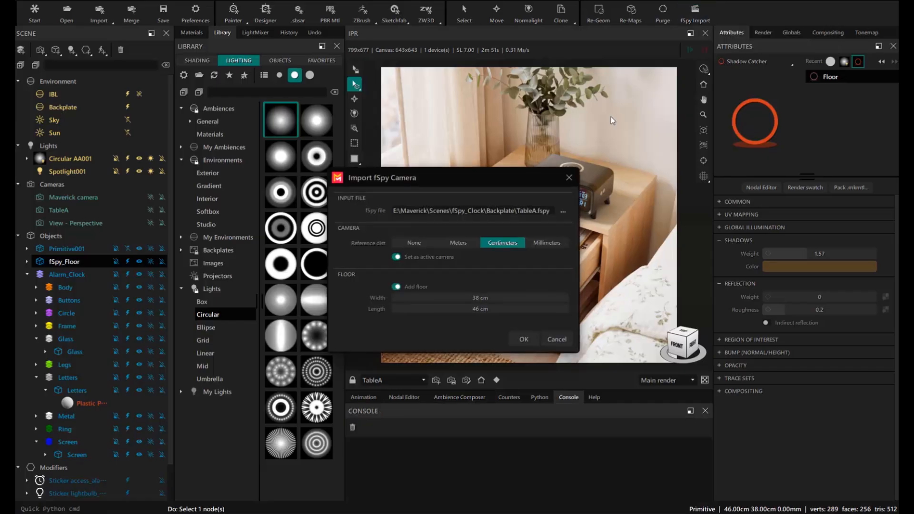
left_click(561, 215)
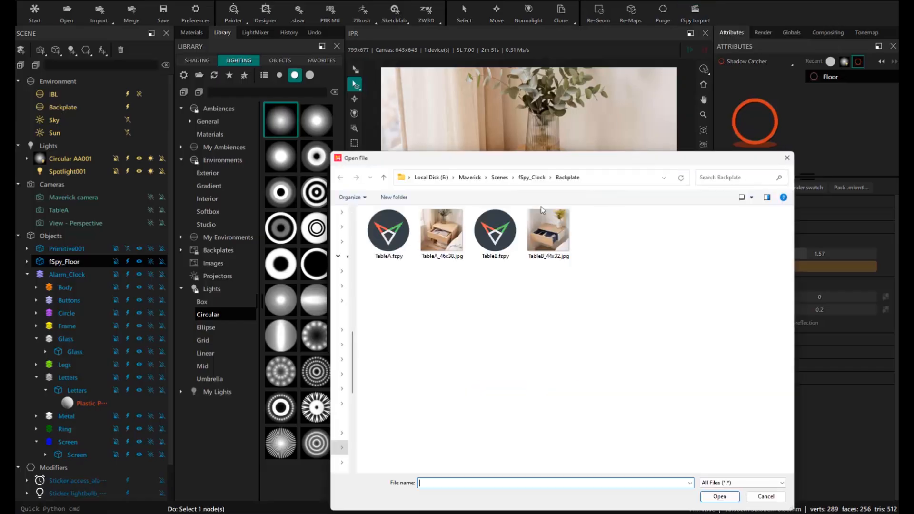
left_click(495, 233)
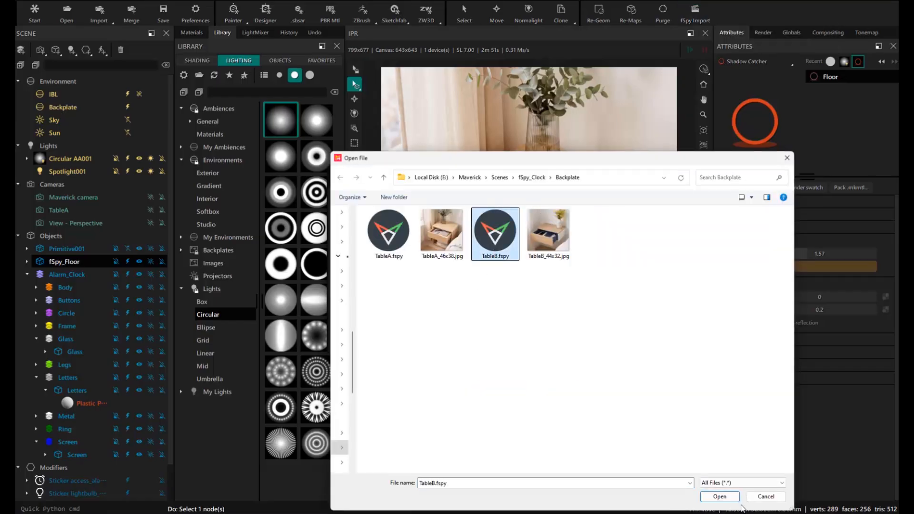
left_click(719, 496)
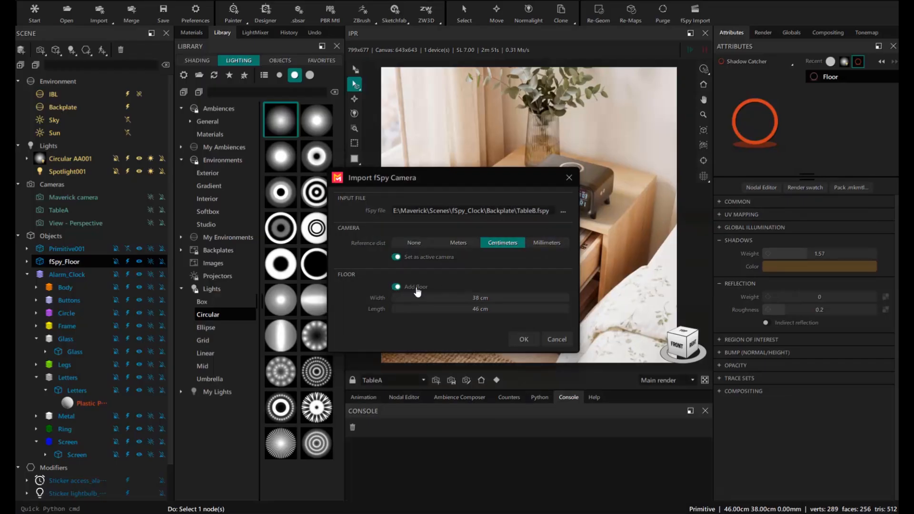
left_click(396, 287)
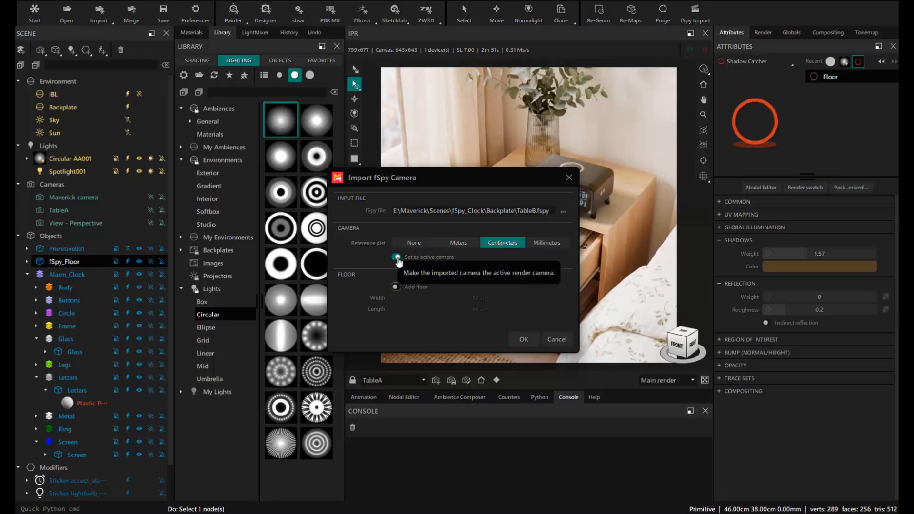
left_click(519, 339)
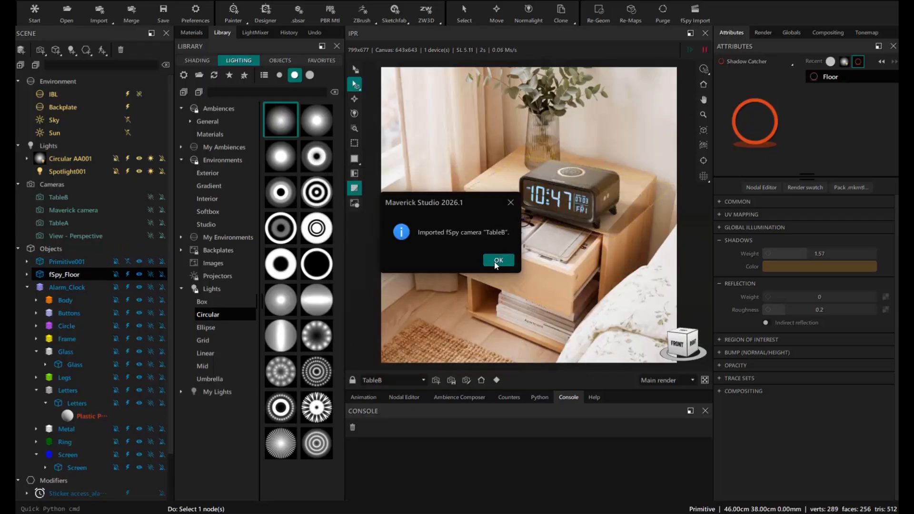
left_click(494, 261)
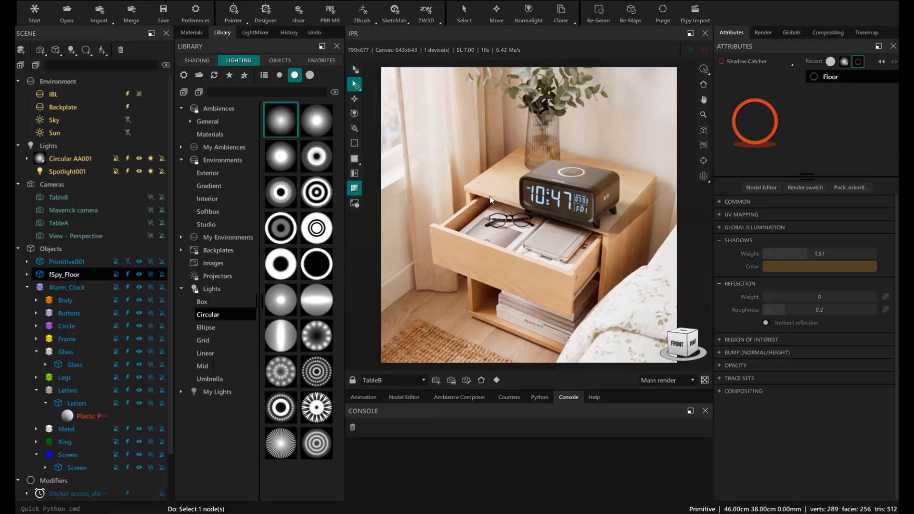
- Resize fSpy_Floor to 44 × 32 cm and load the new bedside photo as backplate at its resolution
left_click(67, 275)
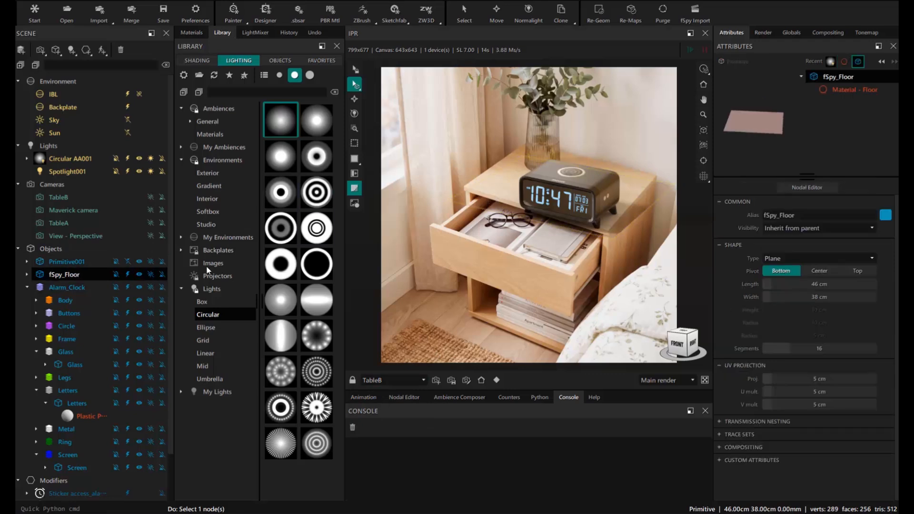
left_click(818, 285)
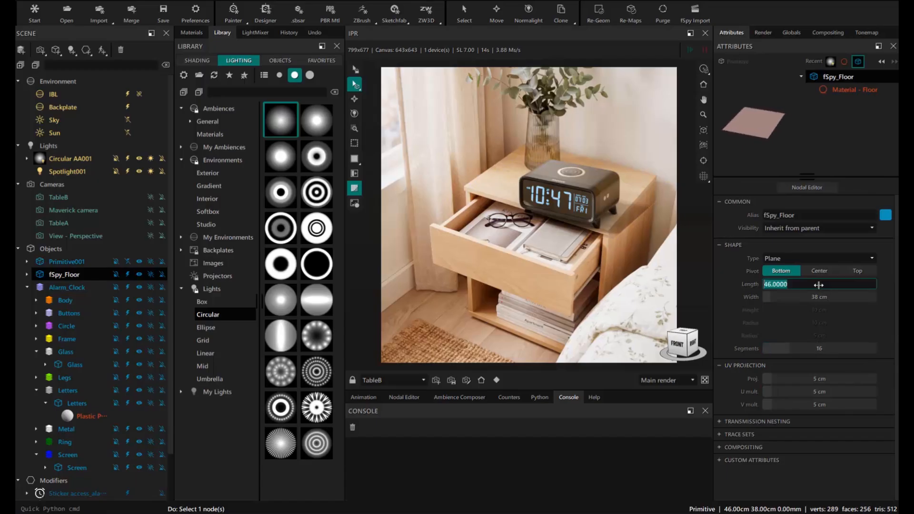
type("44")
key("Return")
left_click(818, 297)
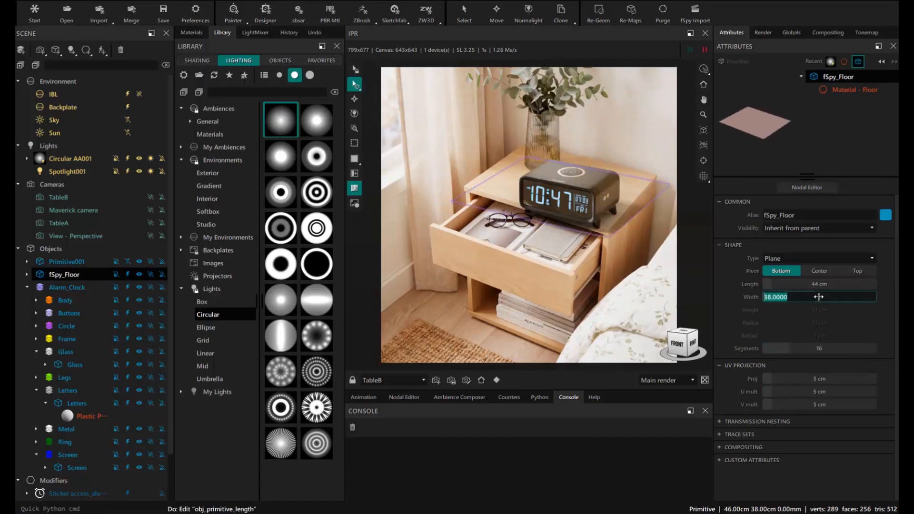
type("32")
key("Return")
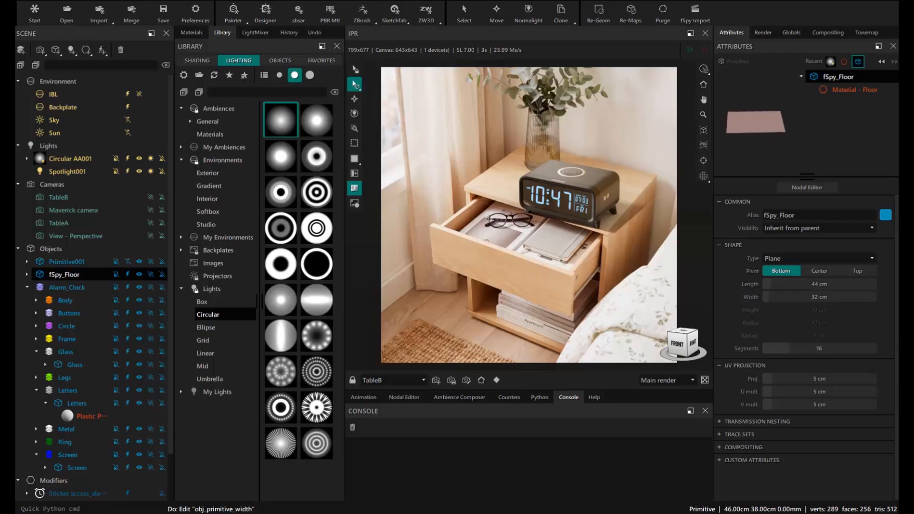
left_click_drag(609, 128, 590, 122)
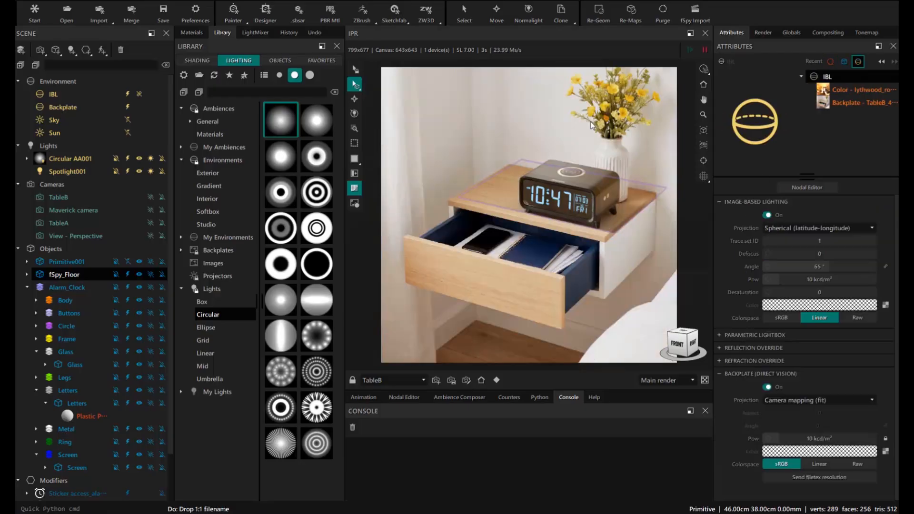
left_click(812, 478)
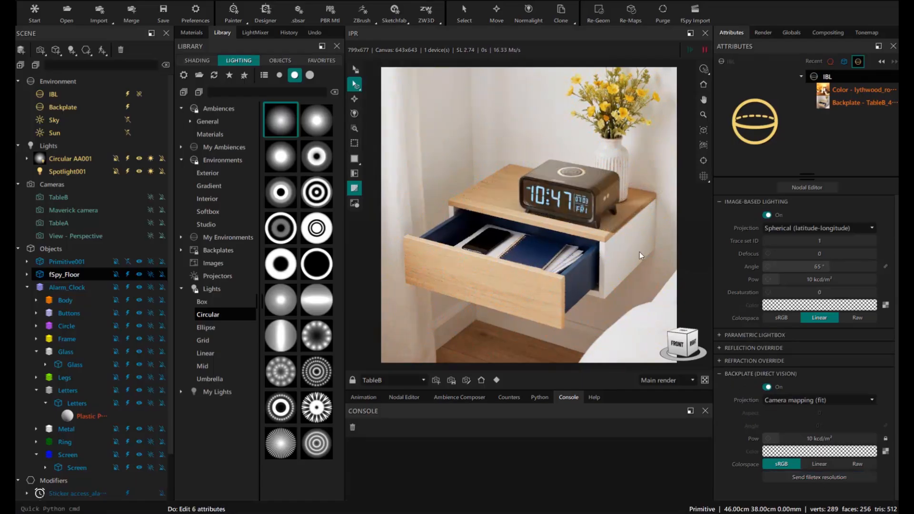
- Create a Standard001 material, apply it to the floor plane, and reselect the plane
left_click(192, 33)
left_click(182, 63)
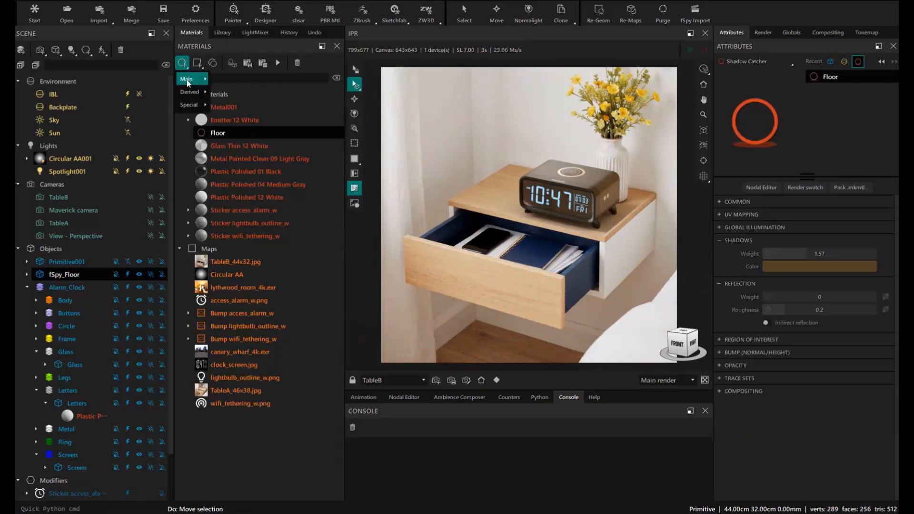
mouse_move(188, 79)
left_click(238, 82)
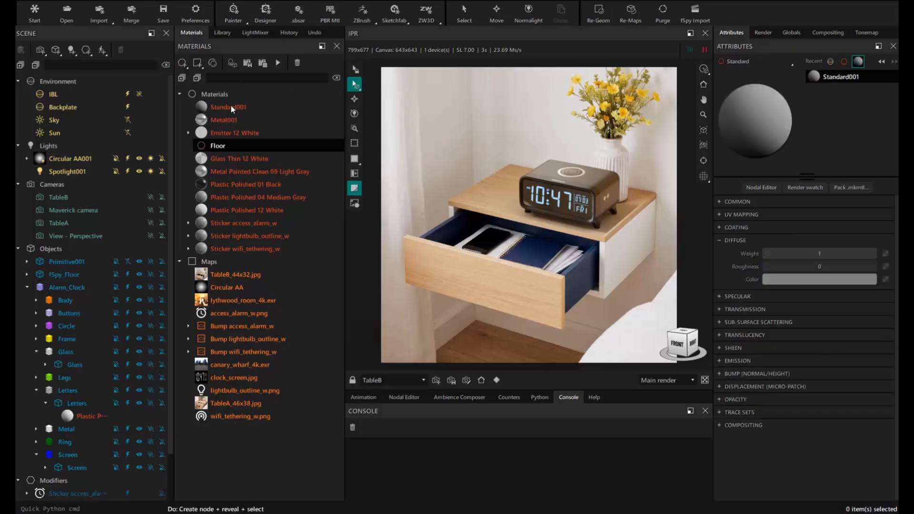
left_click_drag(230, 105, 490, 203)
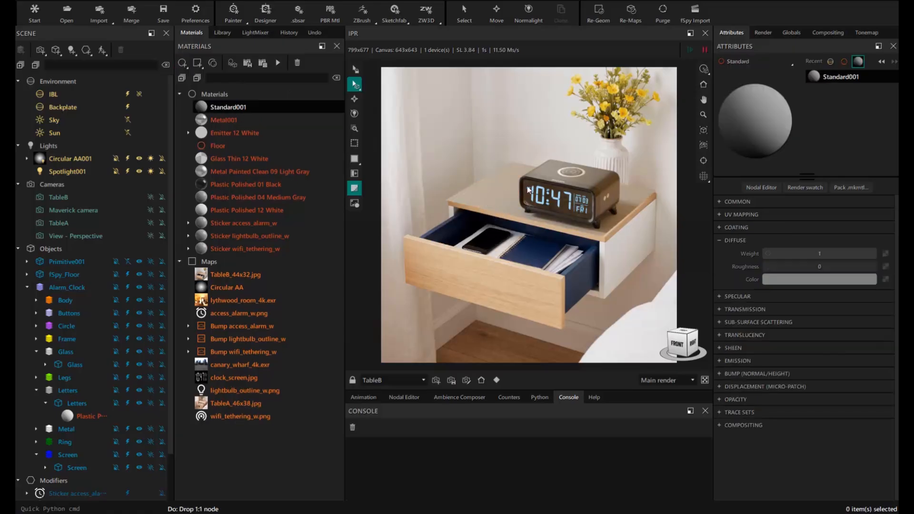
left_click(498, 185)
left_click(354, 99)
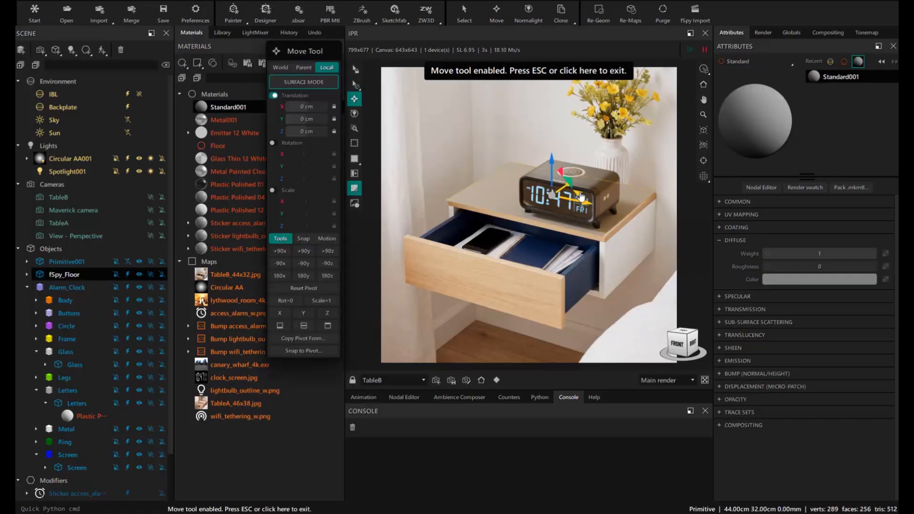
- Align the floor plane with the tabletop and reapply the Floor shadow-catcher material
left_click_drag(580, 196, 579, 193)
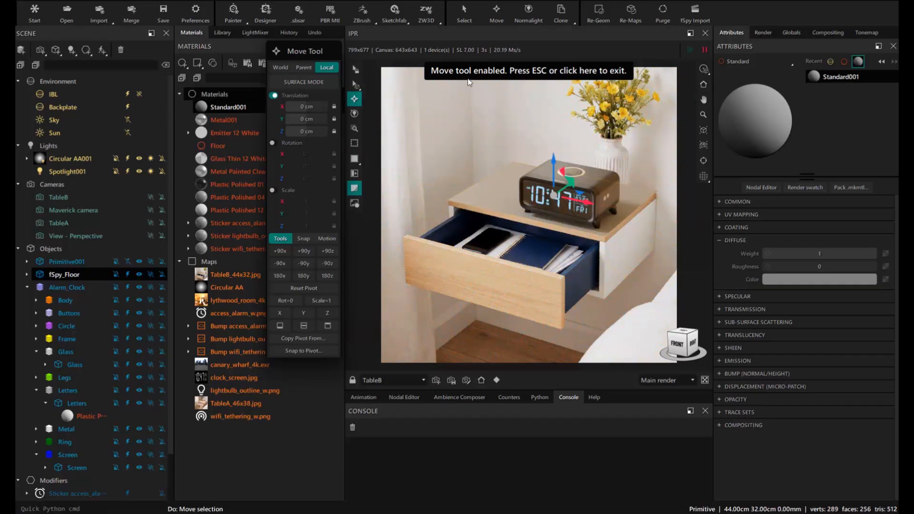
left_click(595, 71)
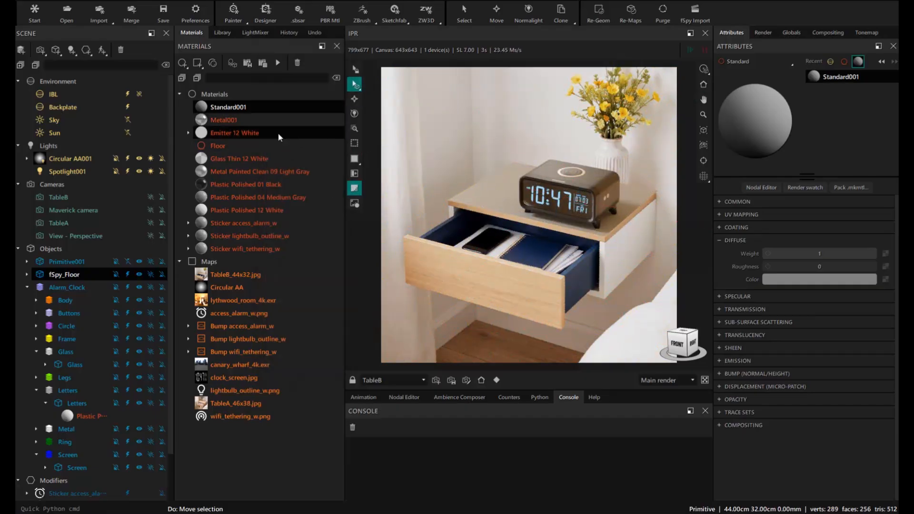
left_click_drag(232, 146, 488, 196)
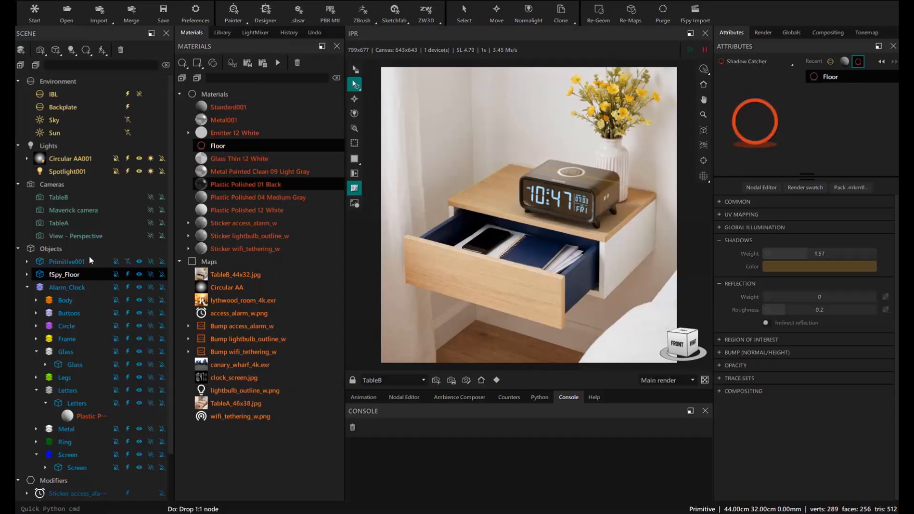
- Move the alarm clock left on the tabletop and add a 3D view beside the render
left_click(30, 287)
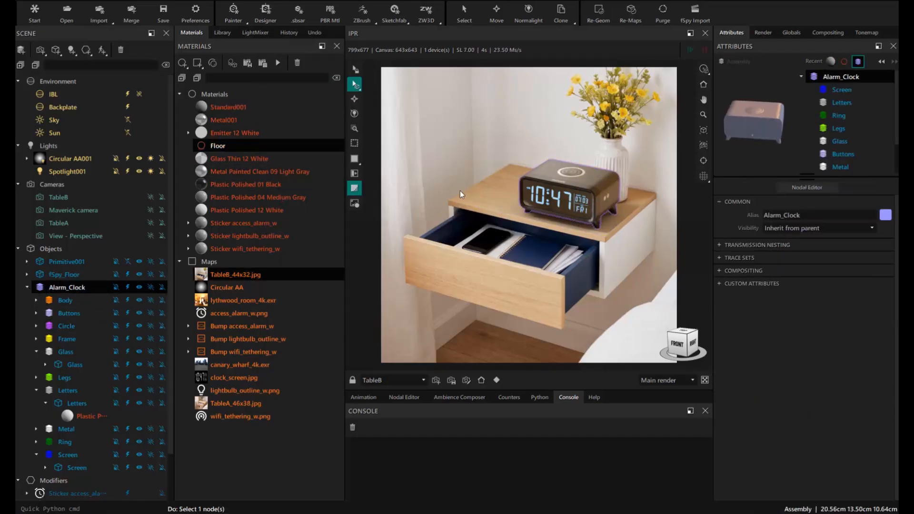
left_click(354, 99)
left_click_drag(595, 214, 561, 203)
key("Escape")
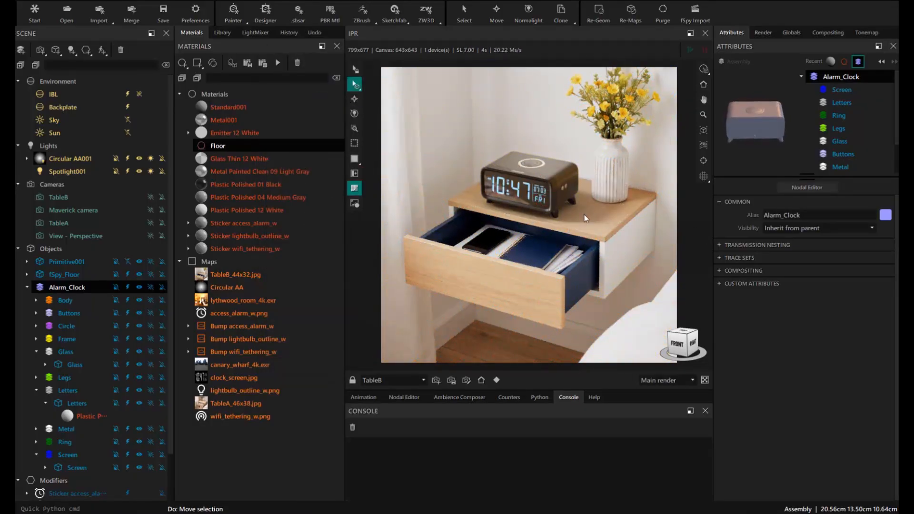
left_click(354, 158)
left_click(391, 185)
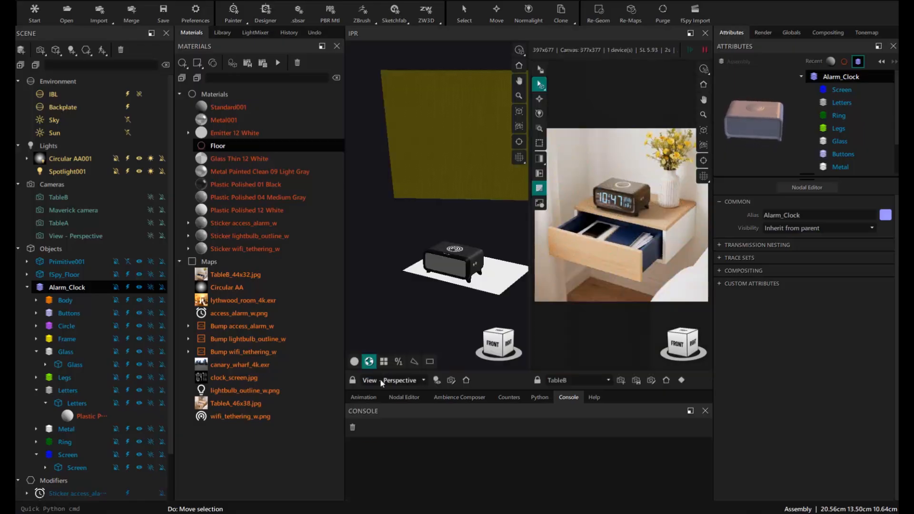
- Re-aim Spotlight001 by orbiting its view in the 3D viewport, then restore the single render layout
left_click(381, 383)
left_click(391, 436)
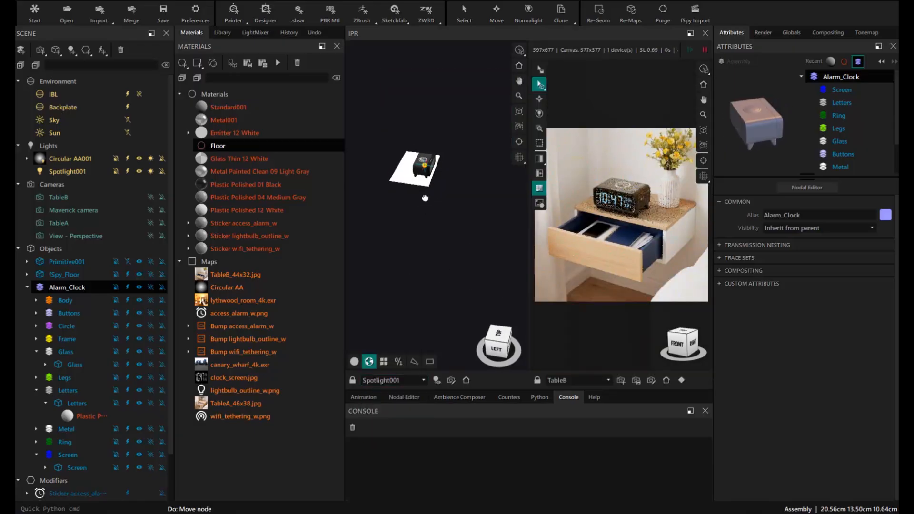
left_click_drag(425, 198, 408, 196)
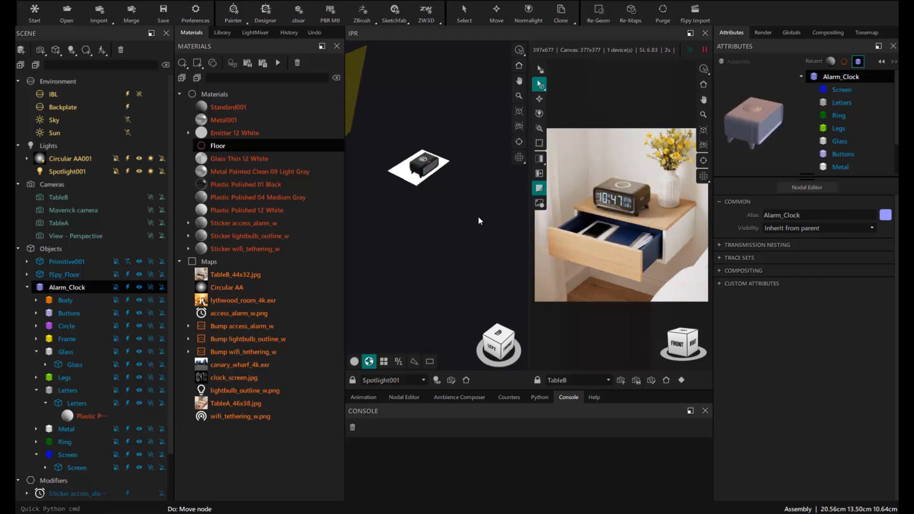
left_click(540, 159)
left_click(569, 160)
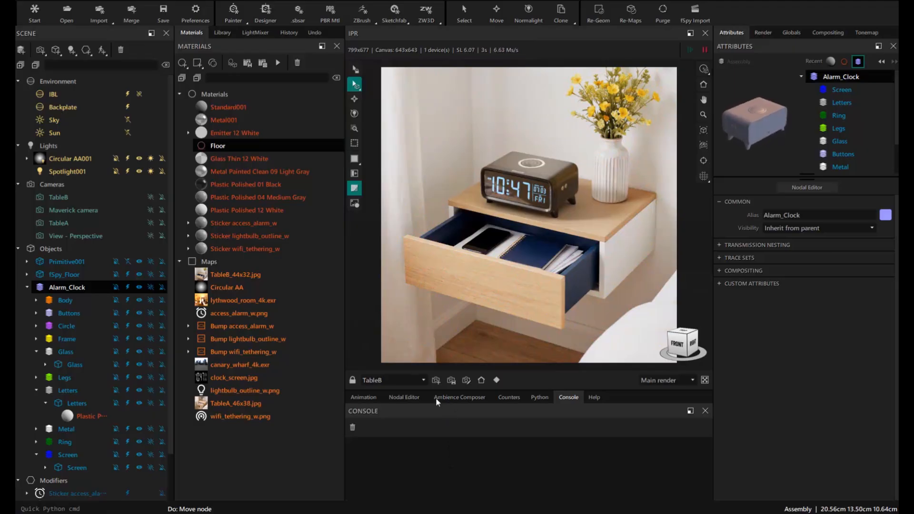
- Place Circular AA001's highlight on the alarm clock with Normalight from the Ambience Composer
left_click(460, 398)
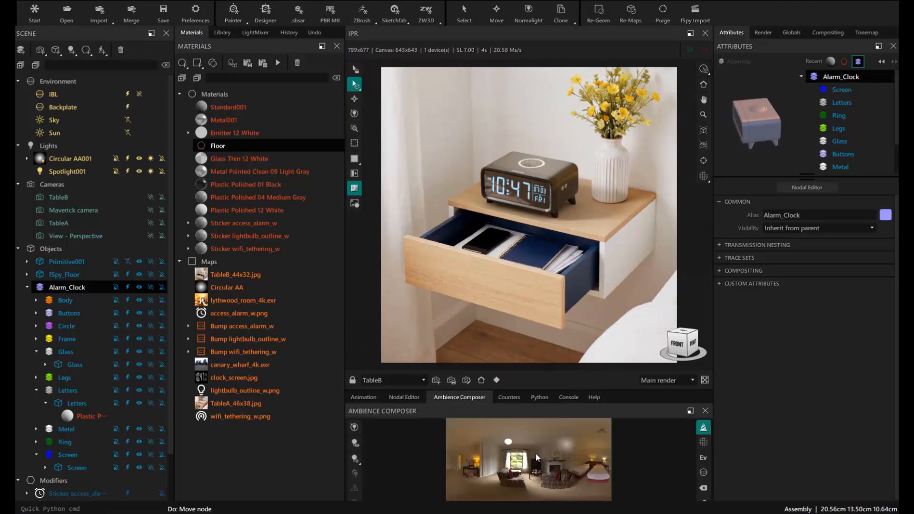
left_click(567, 444)
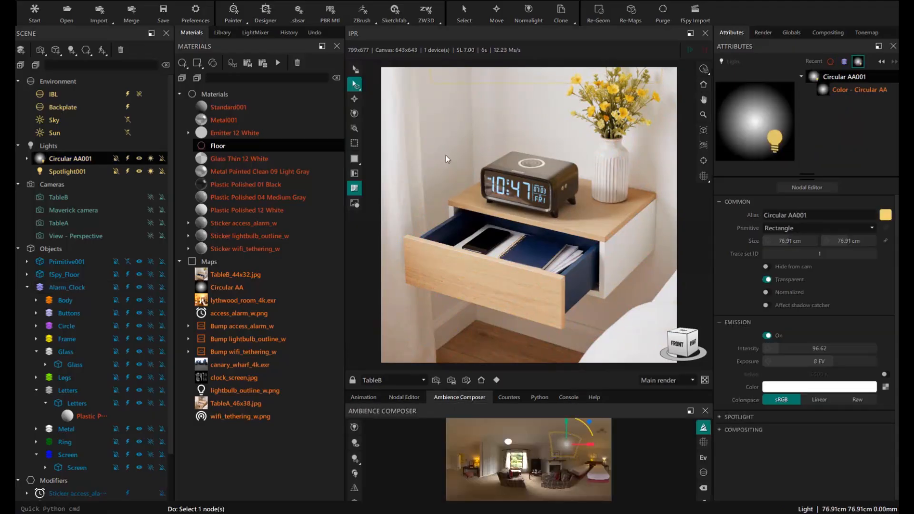
key("n")
left_click(501, 161)
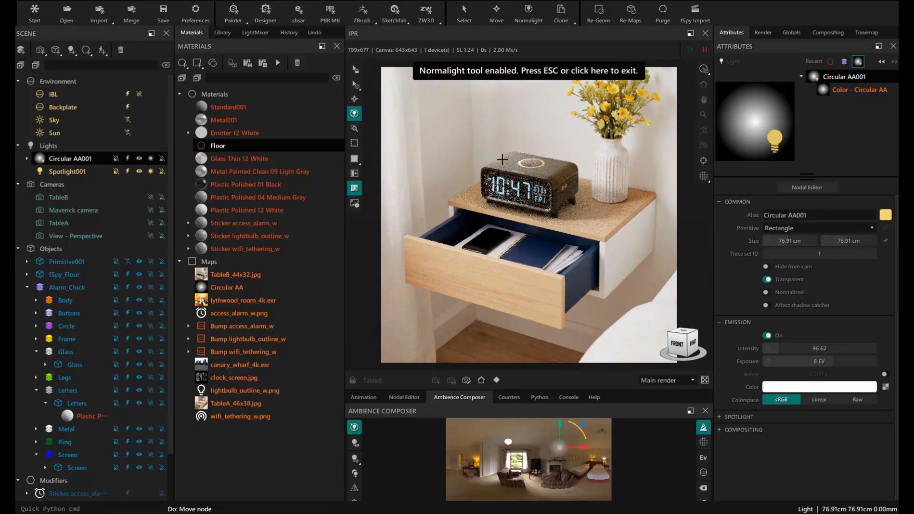
left_click(569, 73)
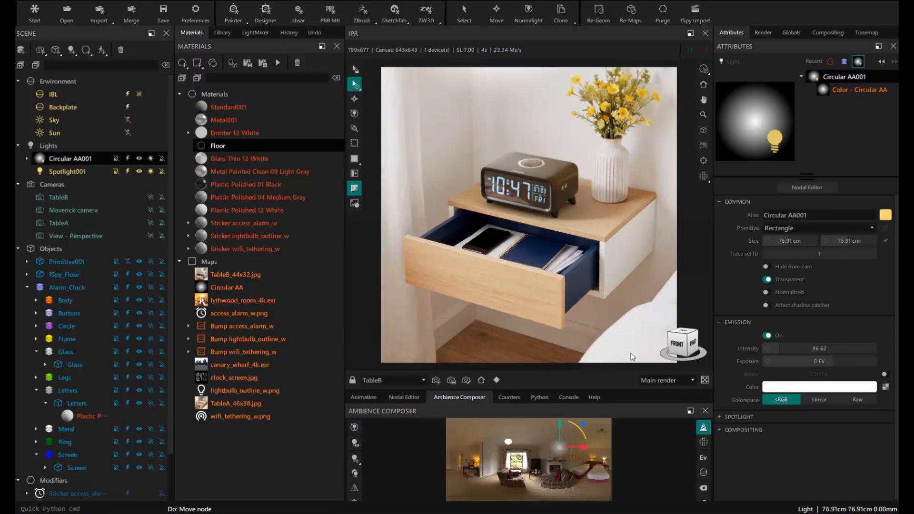
left_click(499, 193)
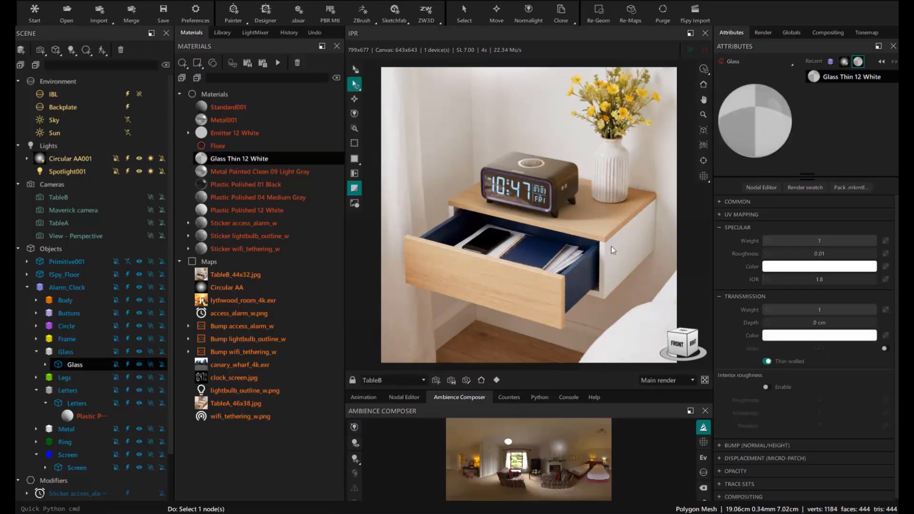
- Change the clock glass's Specular IOR to 1.3, then settle on 1.5
double_click(823, 280)
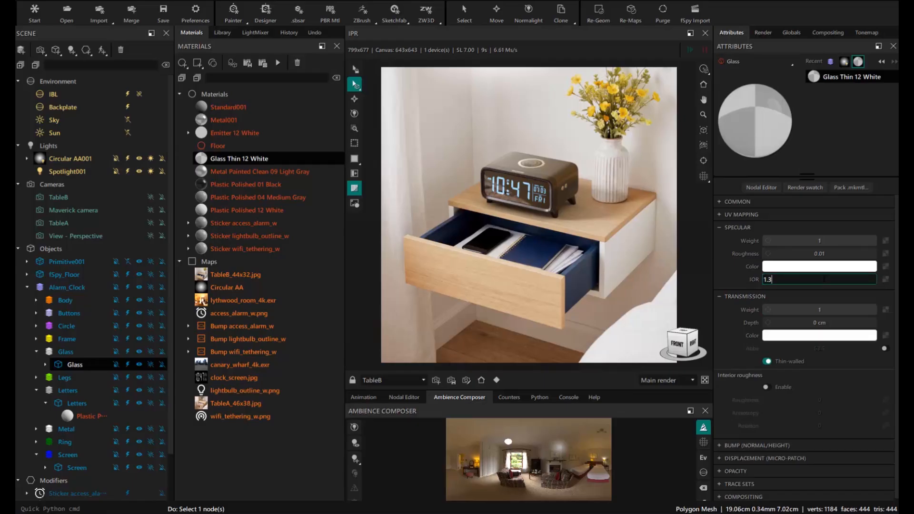
type("1.3")
key("Return")
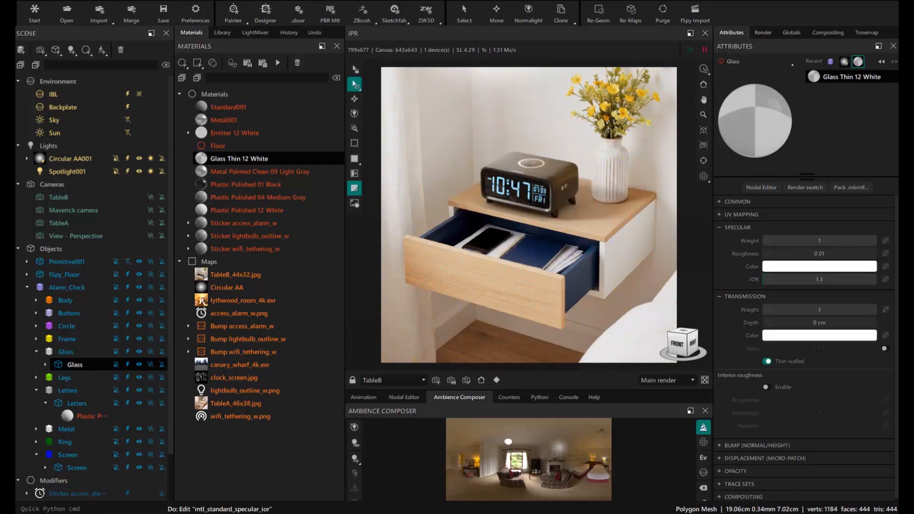
double_click(819, 280)
type("1.5")
key("Return")
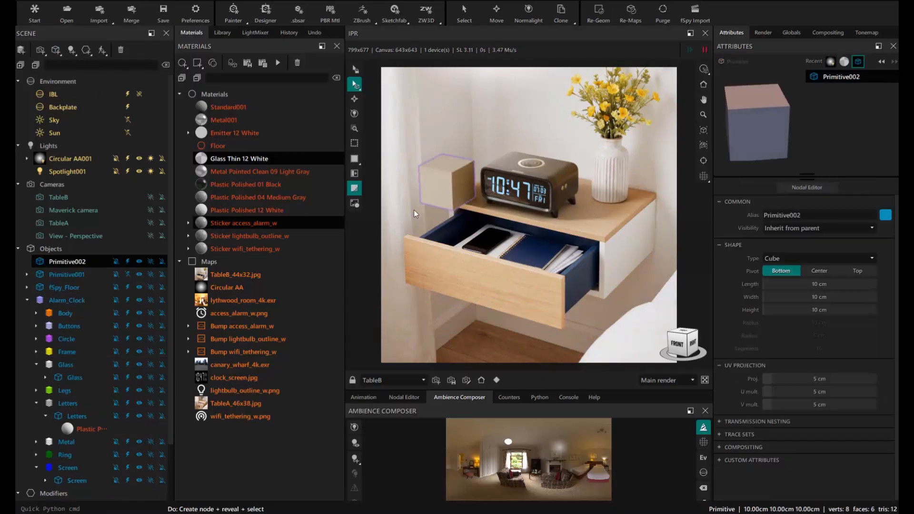
- Move the new cube to the right of the clock and turn it into a cylinder
double_click(449, 188)
left_click_drag(476, 204, 640, 209)
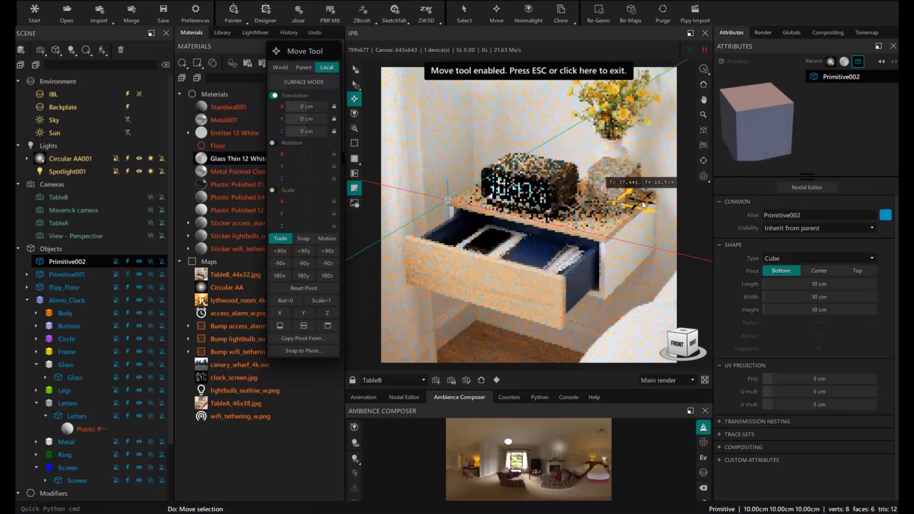
left_click(786, 260)
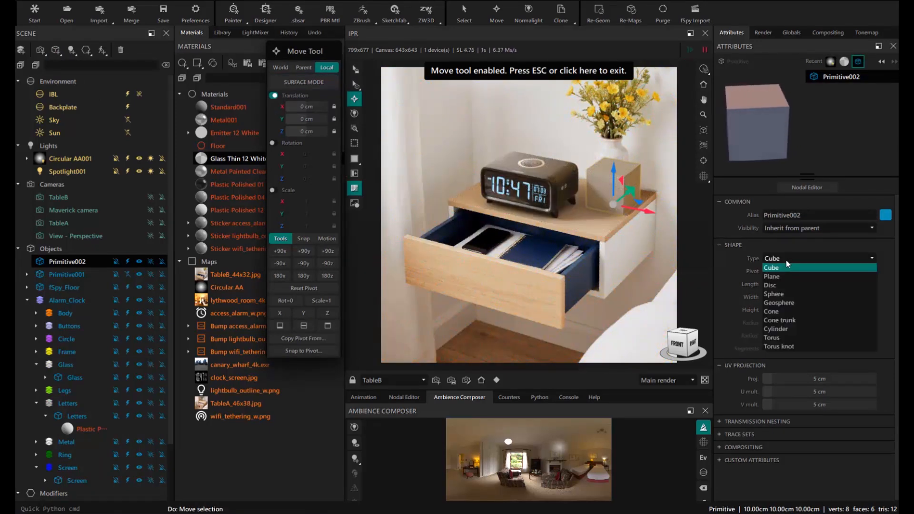
left_click(777, 328)
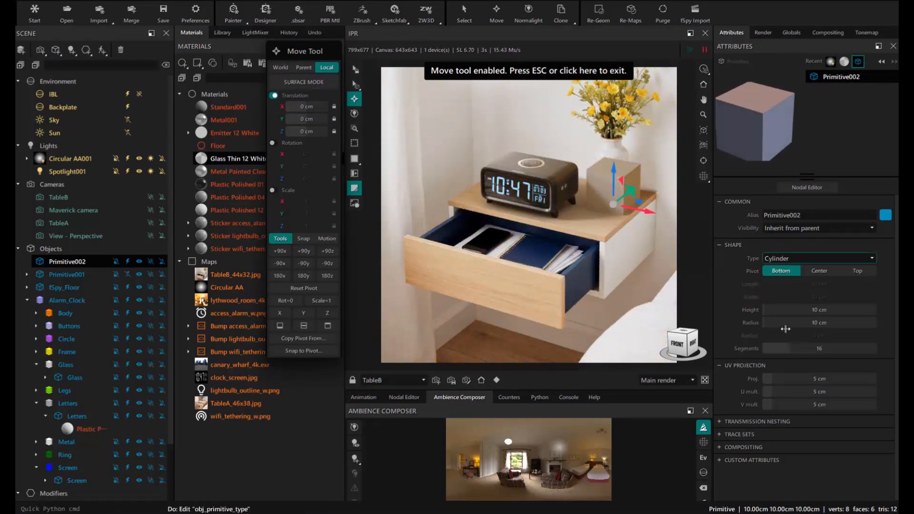
- Give the cylinder 64 segments and push it slightly back on the tabletop
double_click(820, 347)
type("64")
key("Return")
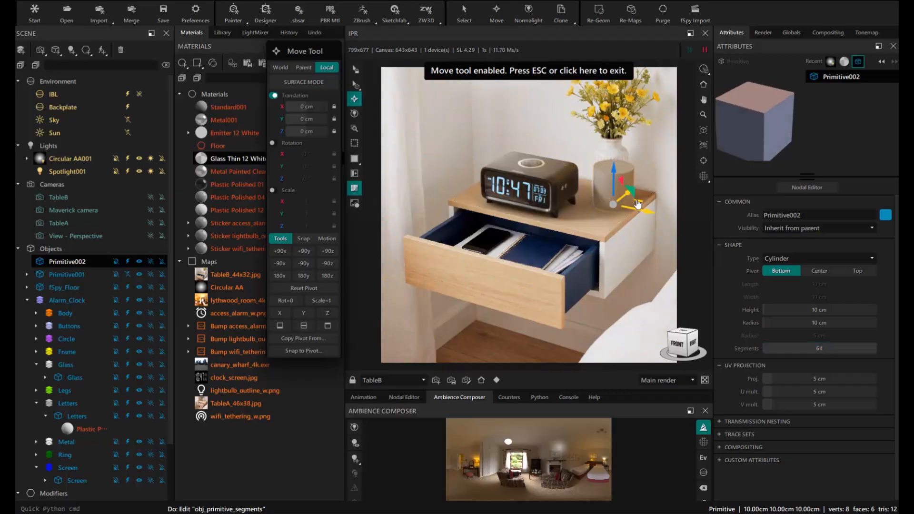
mouse_move(640, 209)
left_mouse_down()
mouse_move(643, 192)
mouse_move(657, 206)
left_mouse_up()
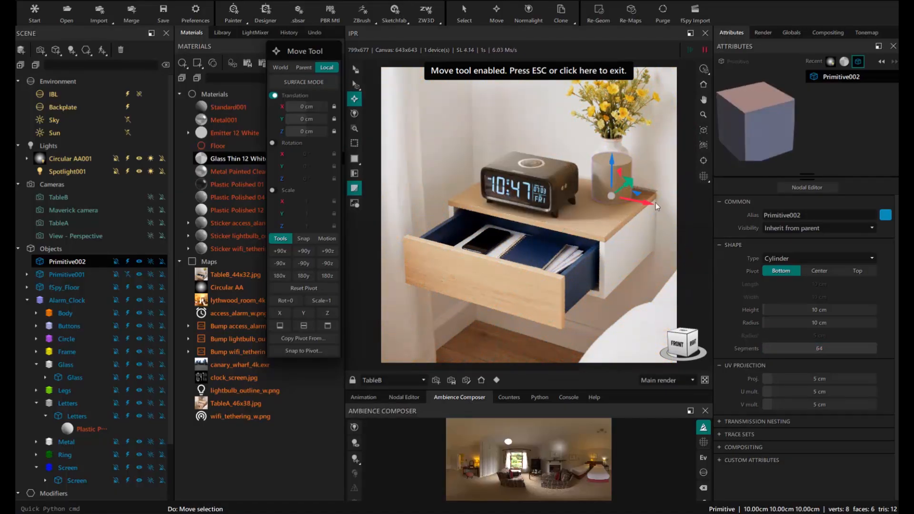
left_click(612, 71)
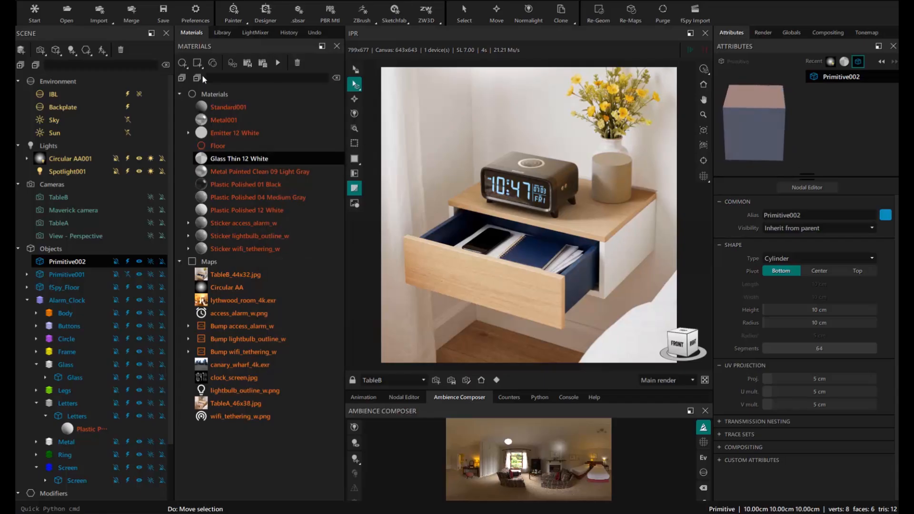
- Clone the Floor material as Floor001 and apply it to the vase cylinder
left_click(221, 147)
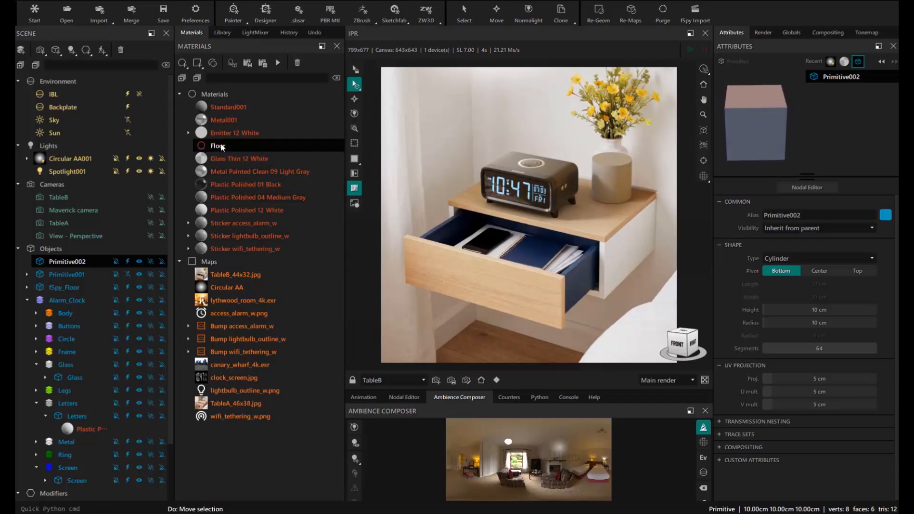
right_click(219, 148)
left_click(231, 224)
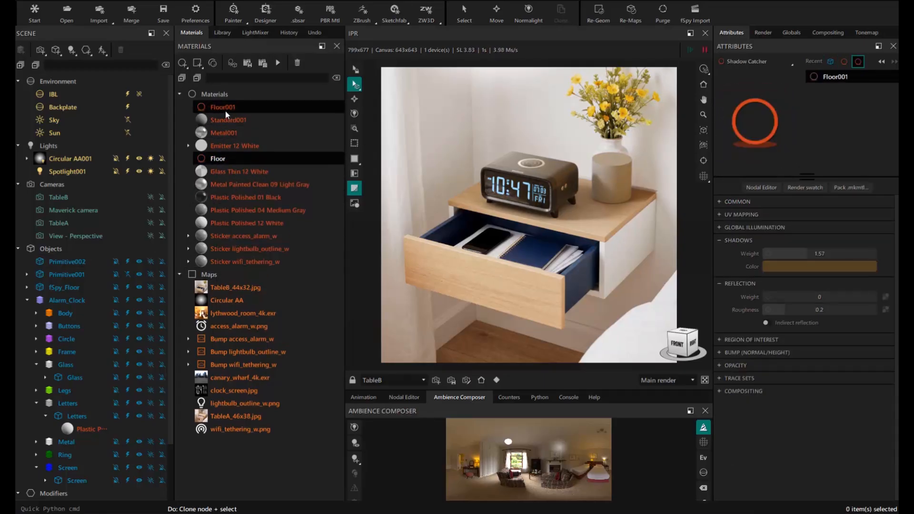
left_click(224, 109)
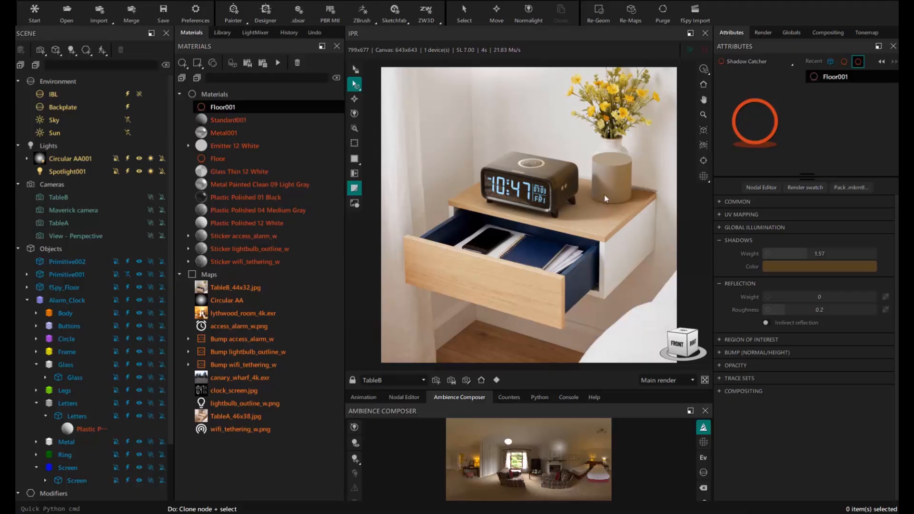
left_click_drag(605, 199, 608, 201)
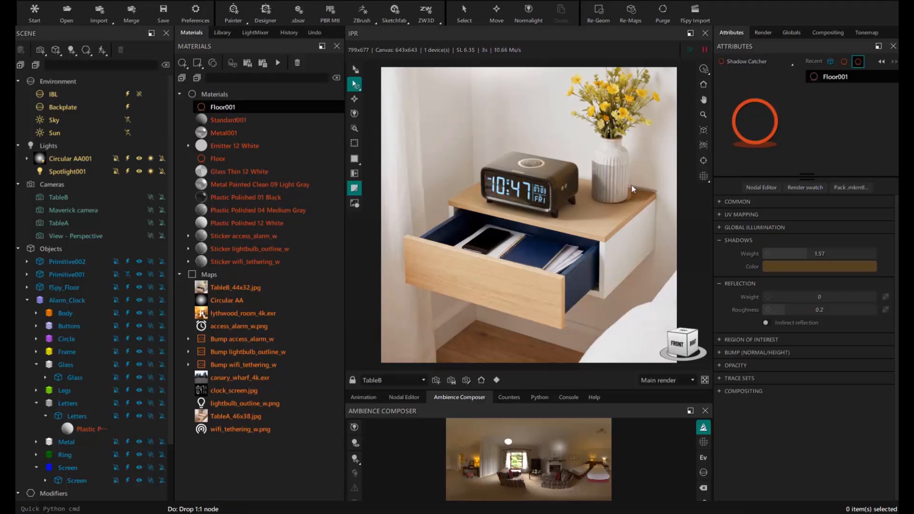
left_click(629, 201)
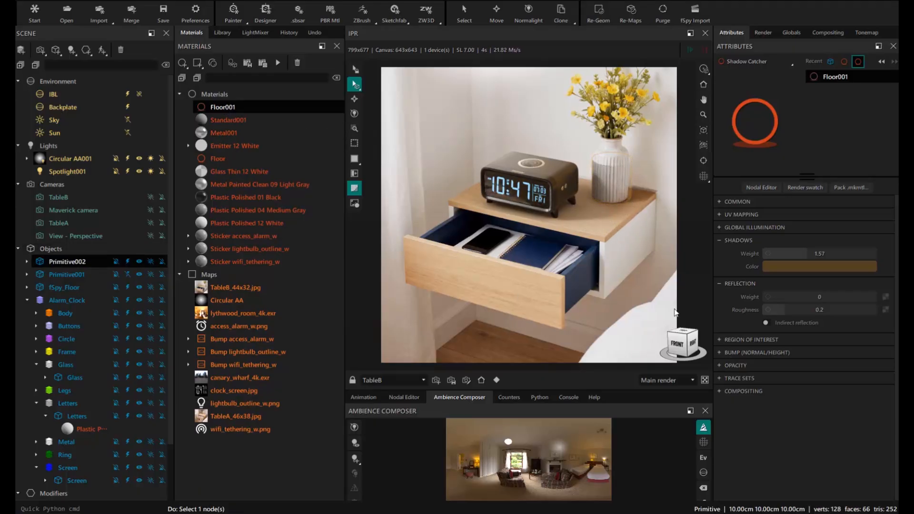
- Keep the cylinder's radius at 9 cm, nudge its position, and stretch it taller
double_click(825, 323)
type("9.")
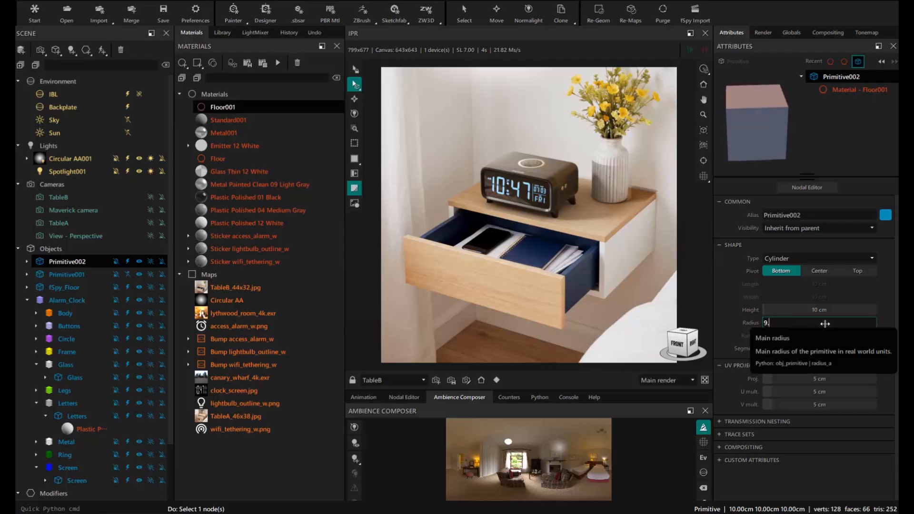
type("2")
key("Return")
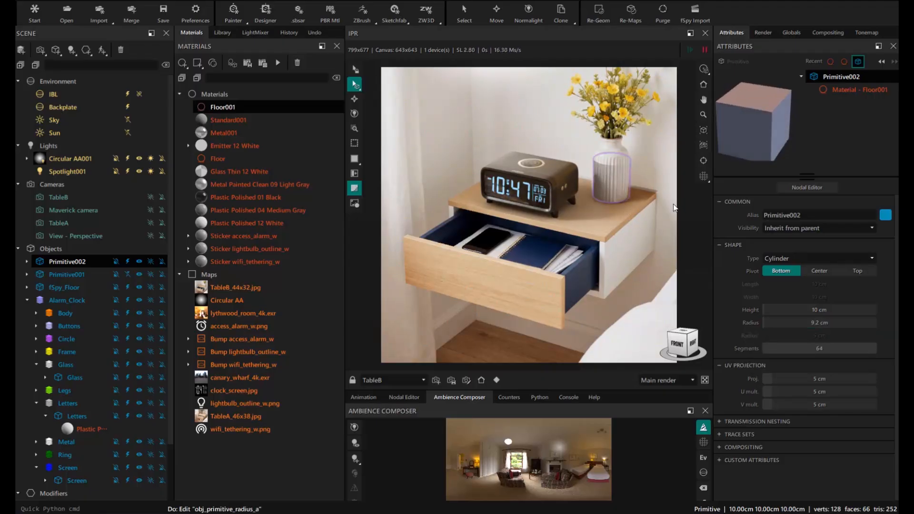
key("ctrl+z")
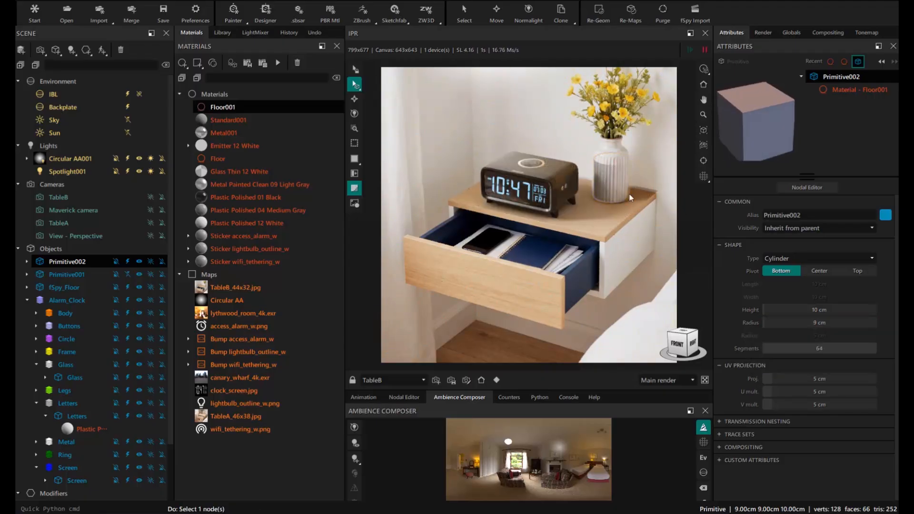
key("m")
left_click_drag(640, 206, 639, 208)
left_click(589, 71)
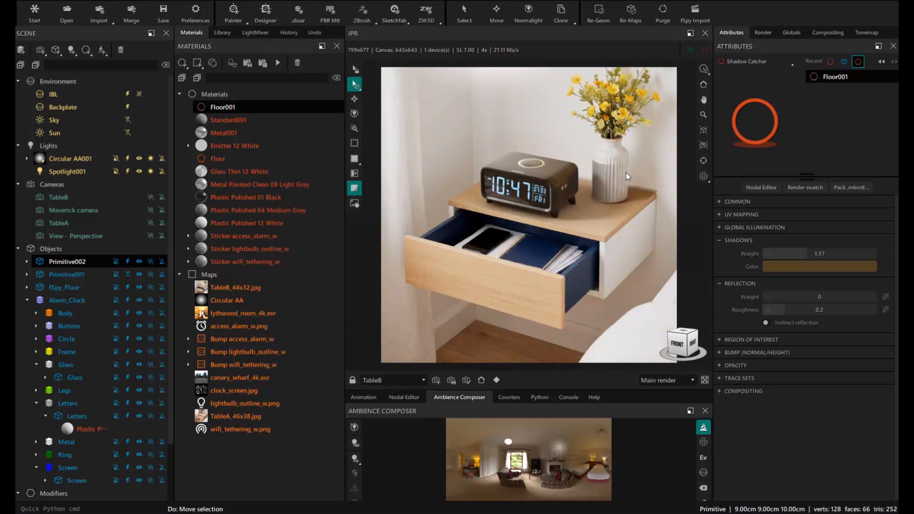
key("m")
left_click_drag(610, 153, 610, 146)
key("Escape")
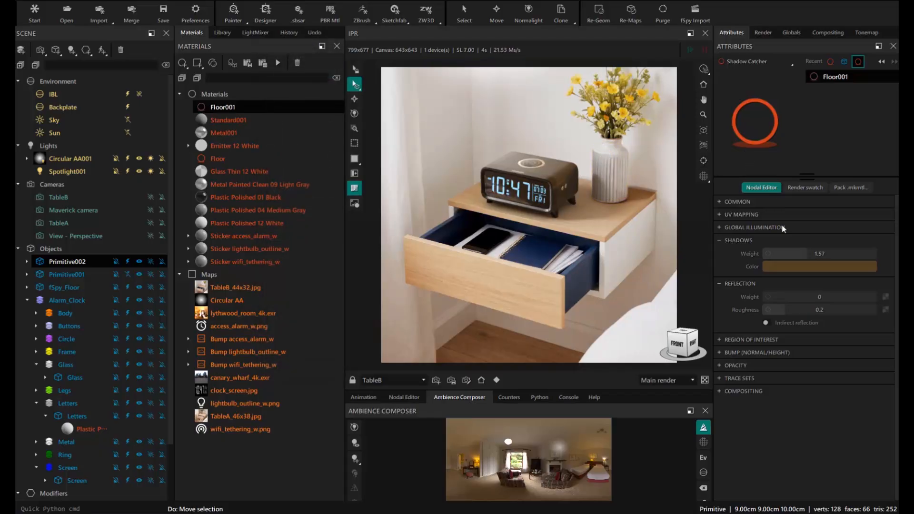
- Lower Floor001's shadow weight and set the cylinder's trace set ID to 2
left_click_drag(803, 253, 799, 253)
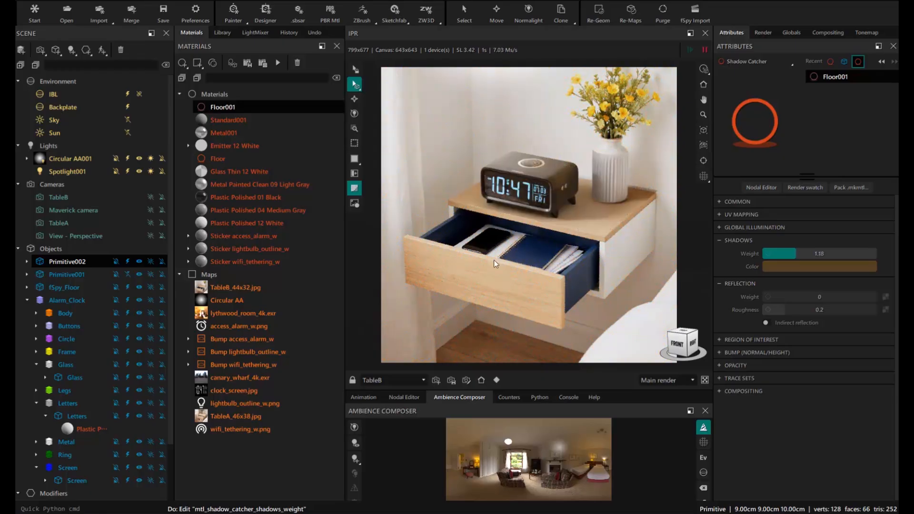
left_click(129, 263)
left_click(818, 458)
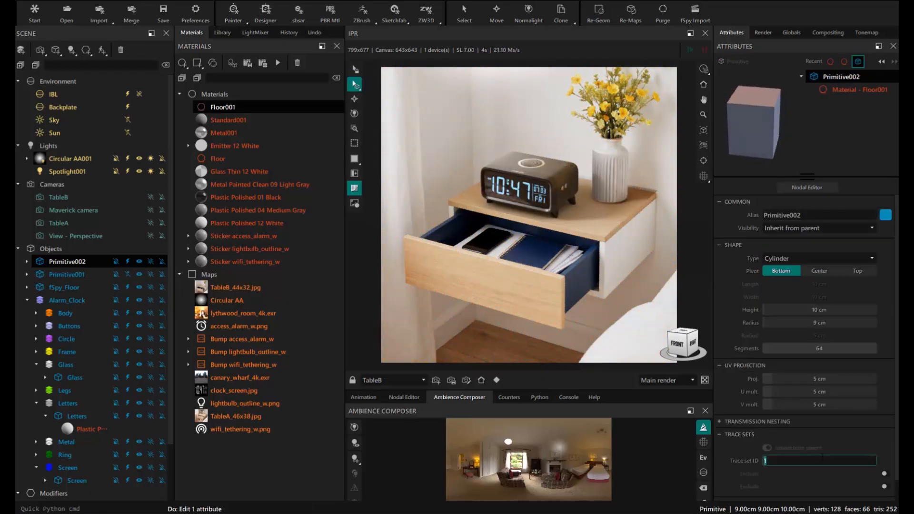
type("2")
key("Return")
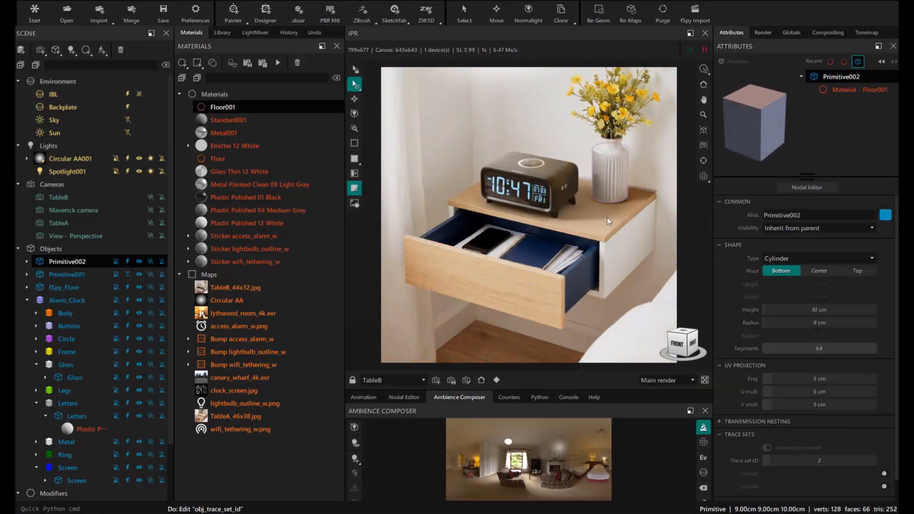
left_click(598, 219)
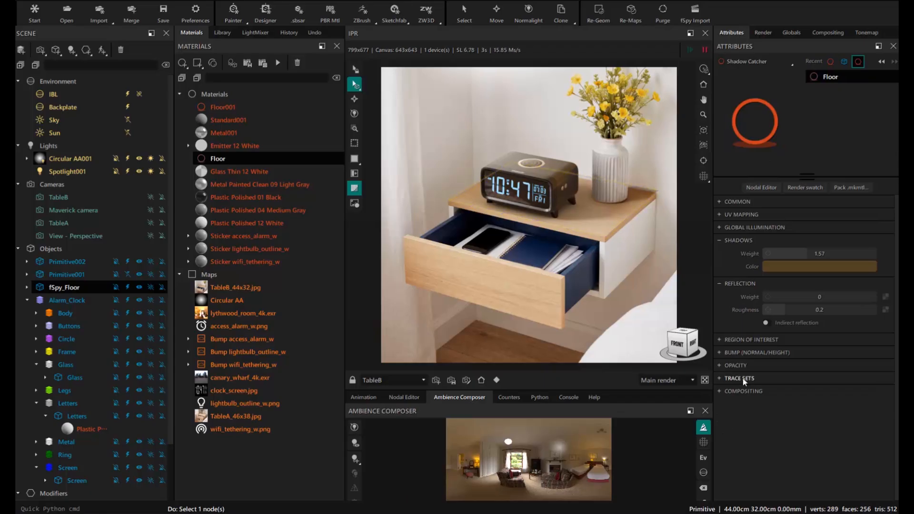
- Make the Floor shadow catcher exclude trace set 2, then bring up render settings
left_click(884, 404)
left_click(807, 404)
type("2")
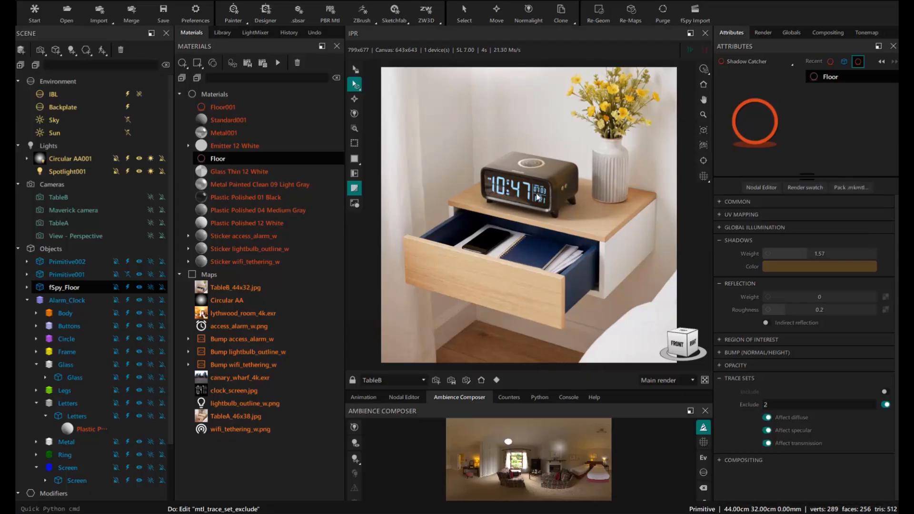
left_click(42, 0)
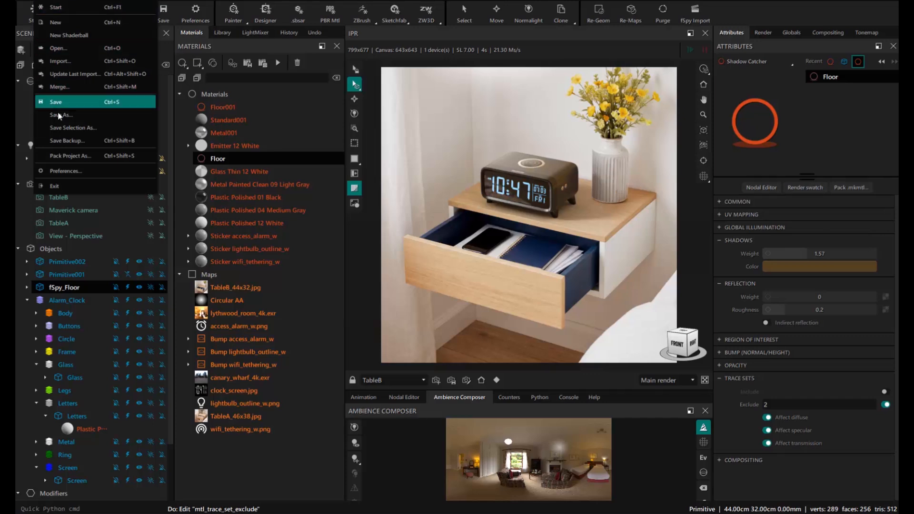
left_click(761, 33)
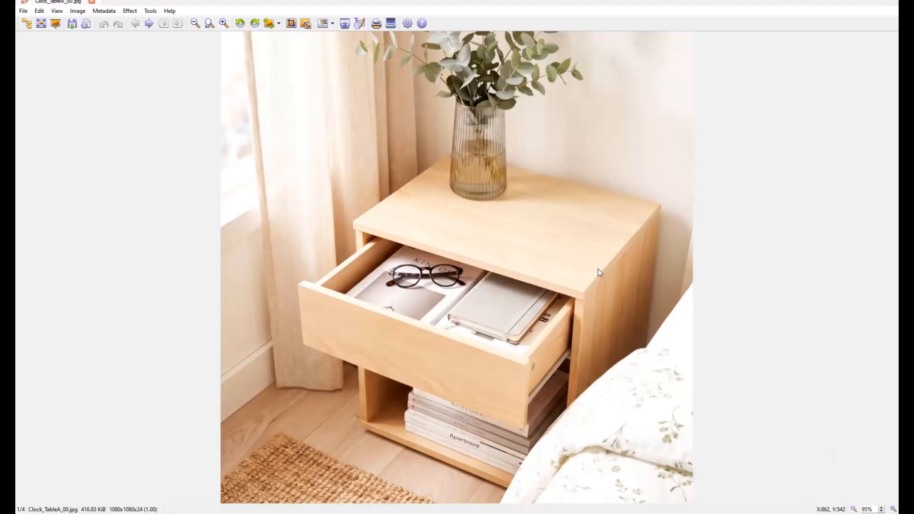
- Flip forward and back through the four Clock_Table images, stopping on the clock-free Clock_TableB_00.jpg
key("Right")
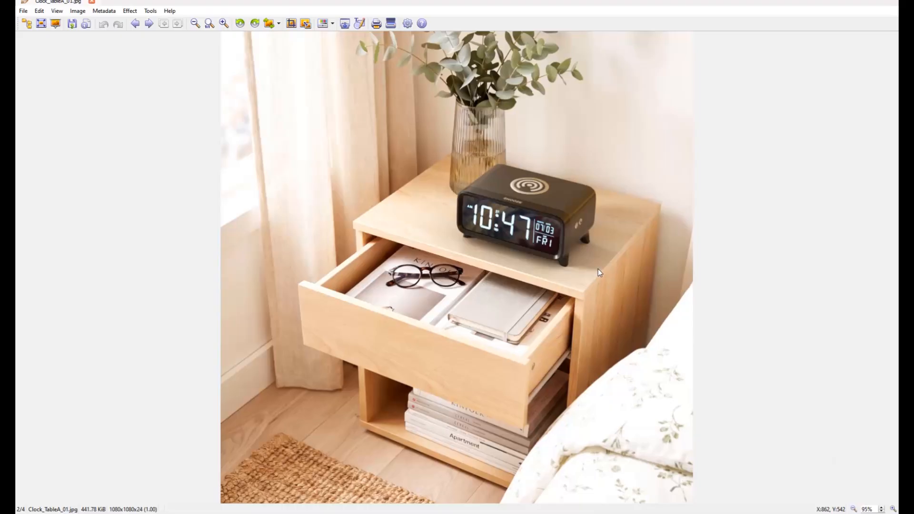
key("Right")
key("Right")
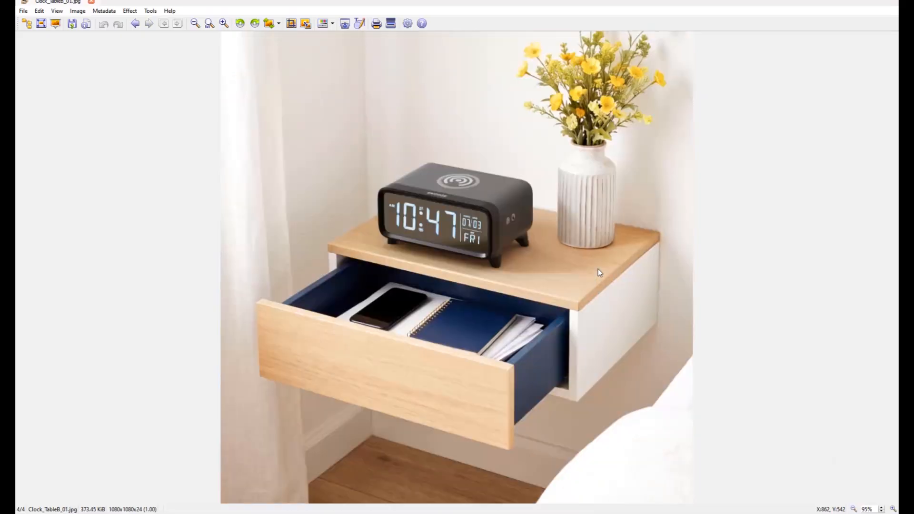
key("Left")
key("Left")
key("Left")
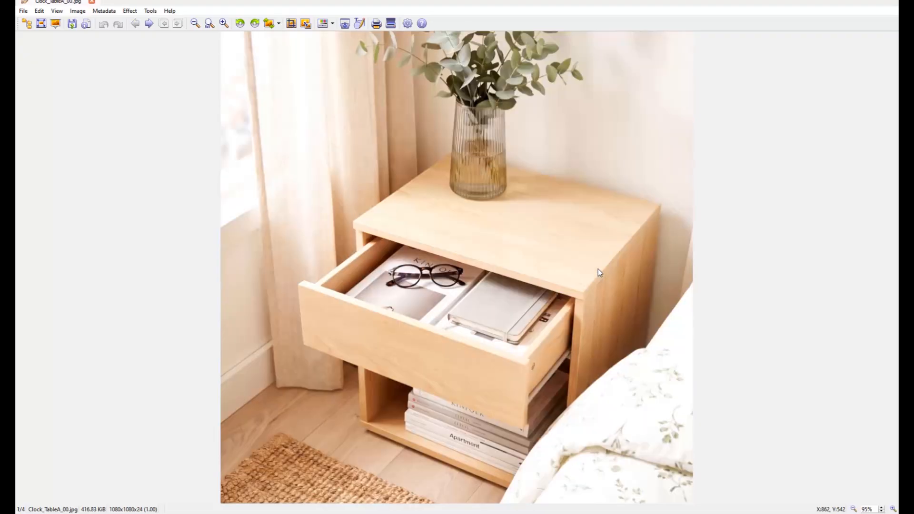
key("Right")
key("Right")
key("Right")
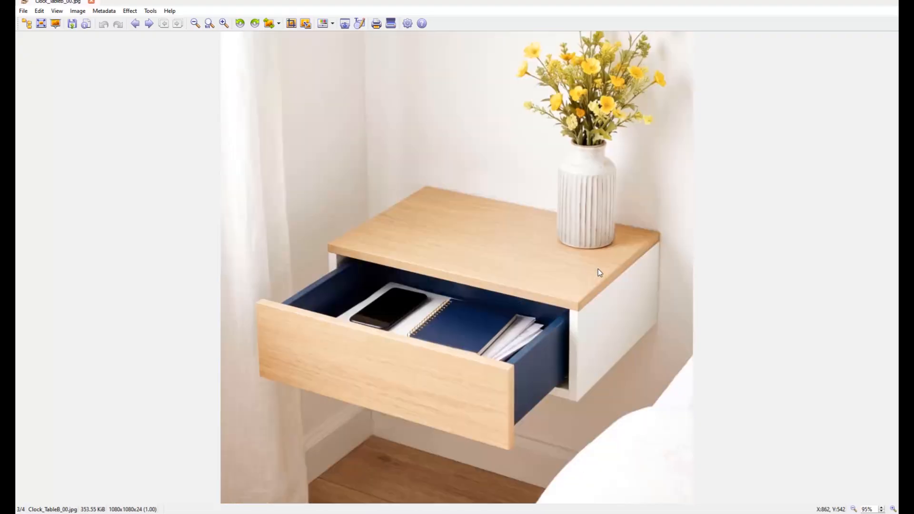